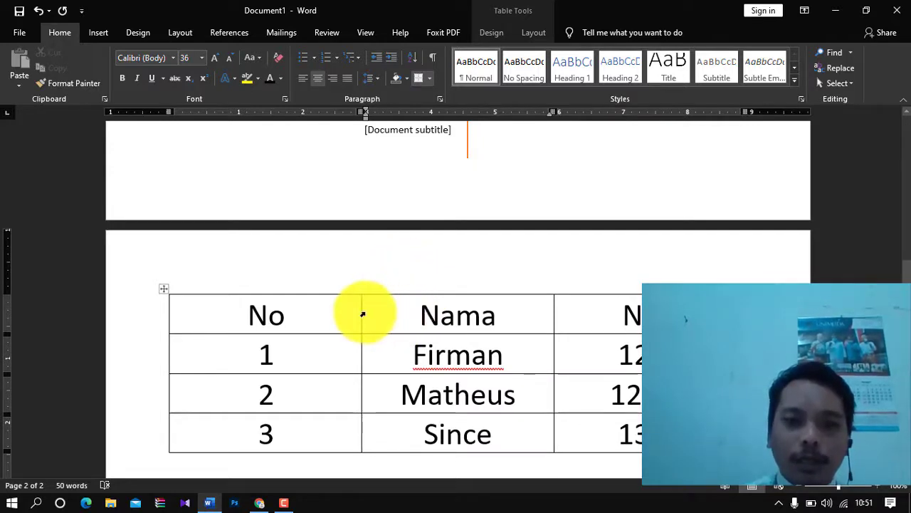
- Narrow the No and Nama columns and pull in the table's right edge to widen NIM
{"action": "left_click_drag", "start_coordinate": [362, 310], "coordinate": [217, 319]}
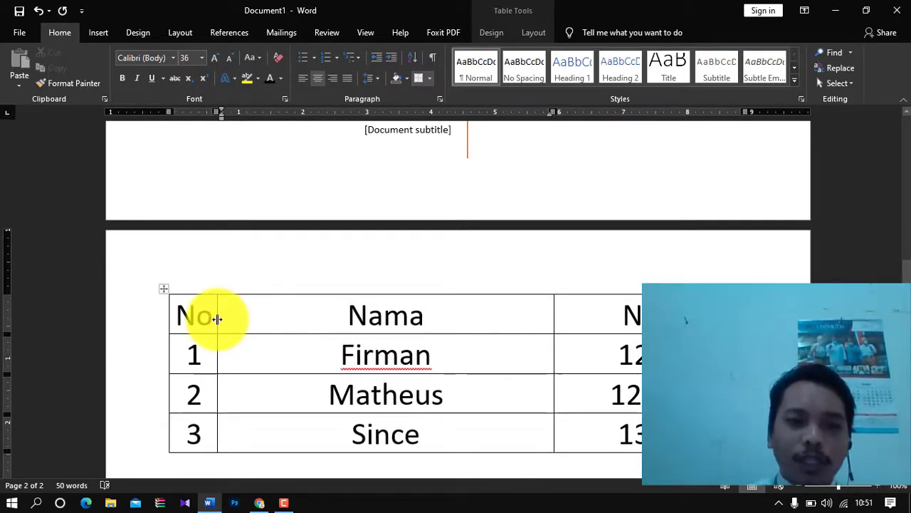
{"action": "left_click_drag", "start_coordinate": [554, 314], "coordinate": [418, 326]}
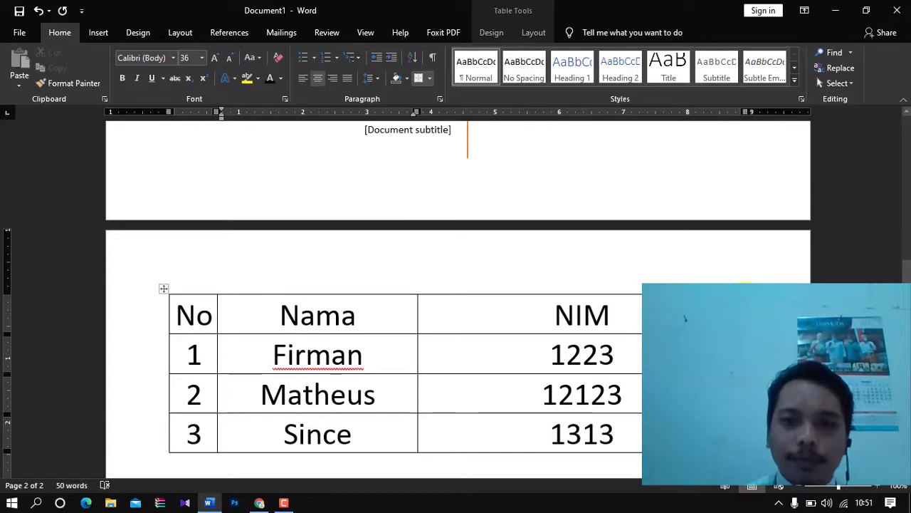
{"action": "left_click_drag", "start_coordinate": [746, 313], "coordinate": [730, 313]}
{"action": "left_click", "coordinate": [535, 313]}
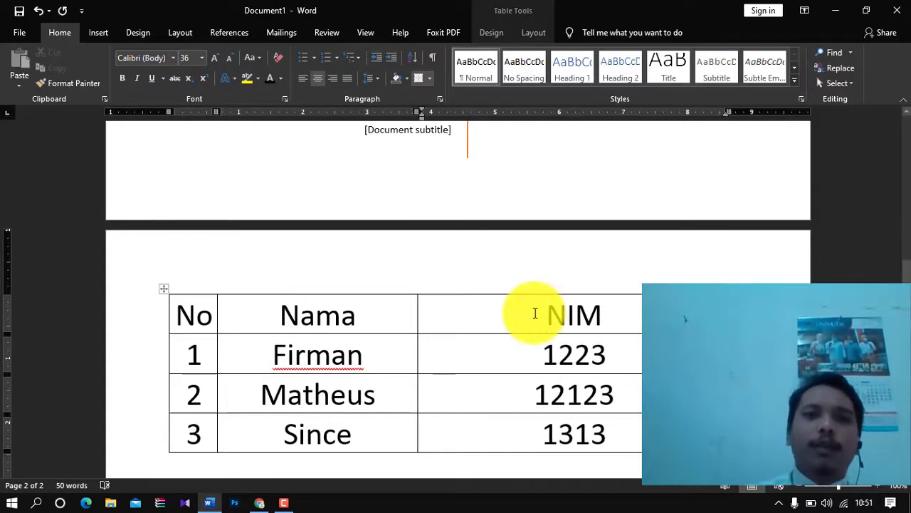
{"action": "double_click", "coordinate": [327, 306]}
{"action": "left_click", "coordinate": [187, 299]}
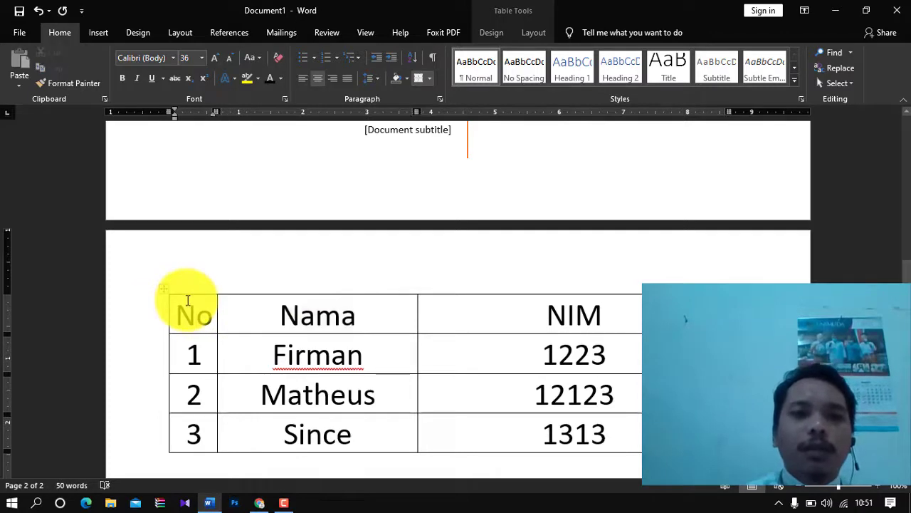
{"action": "left_click", "coordinate": [489, 311]}
- Apply the Grid Table 4 – Accent 4 style to the table, giving a bold header and banded rows
{"action": "left_click", "coordinate": [489, 30]}
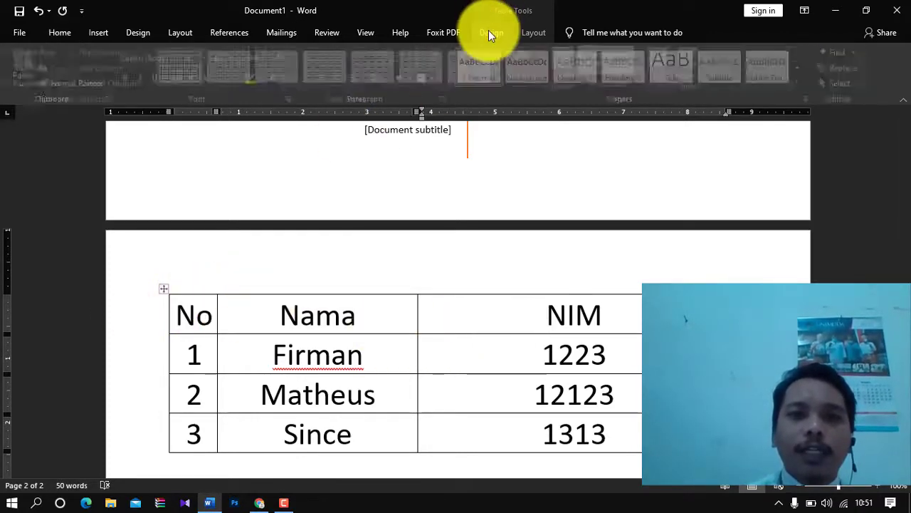
{"action": "left_click", "coordinate": [504, 77]}
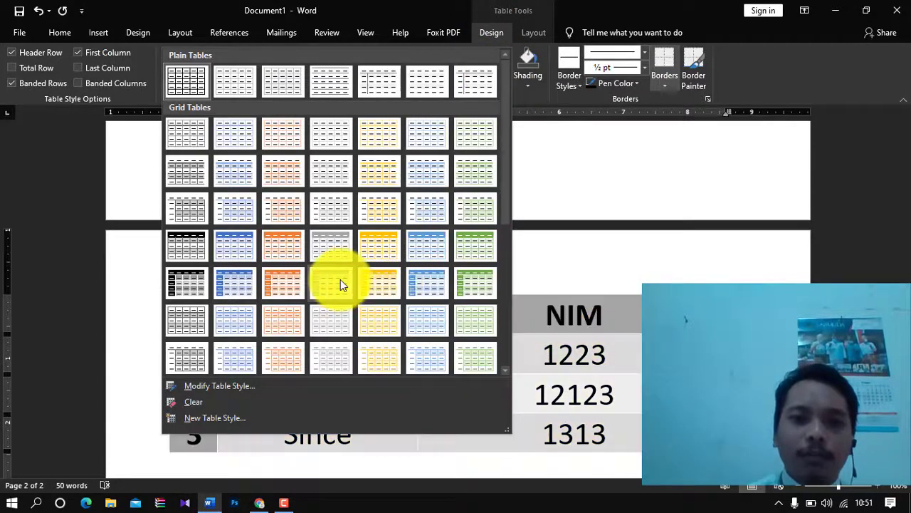
{"action": "left_click", "coordinate": [737, 277]}
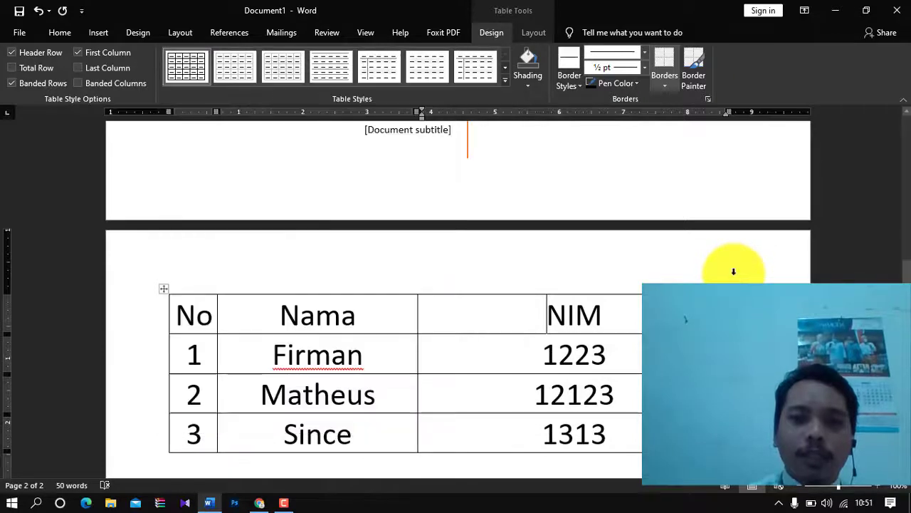
{"action": "left_click", "coordinate": [89, 32]}
{"action": "left_click", "coordinate": [59, 32]}
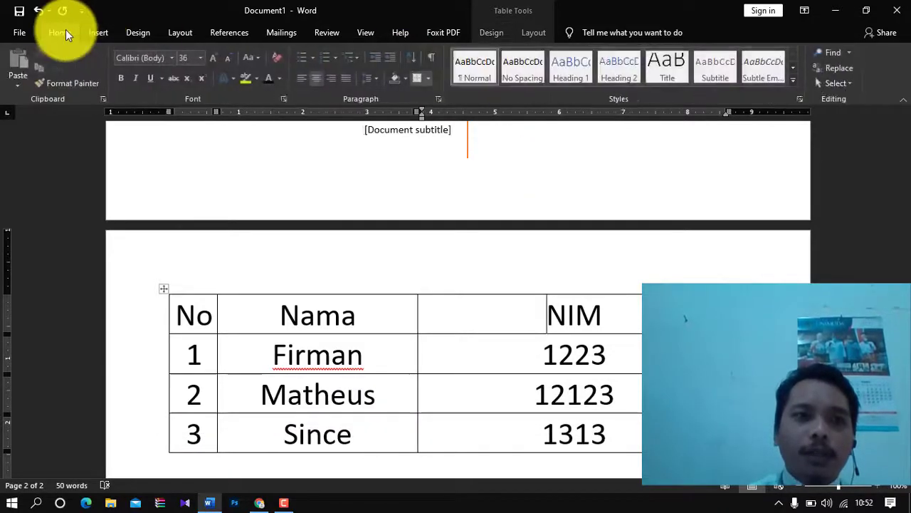
{"action": "left_click", "coordinate": [280, 309]}
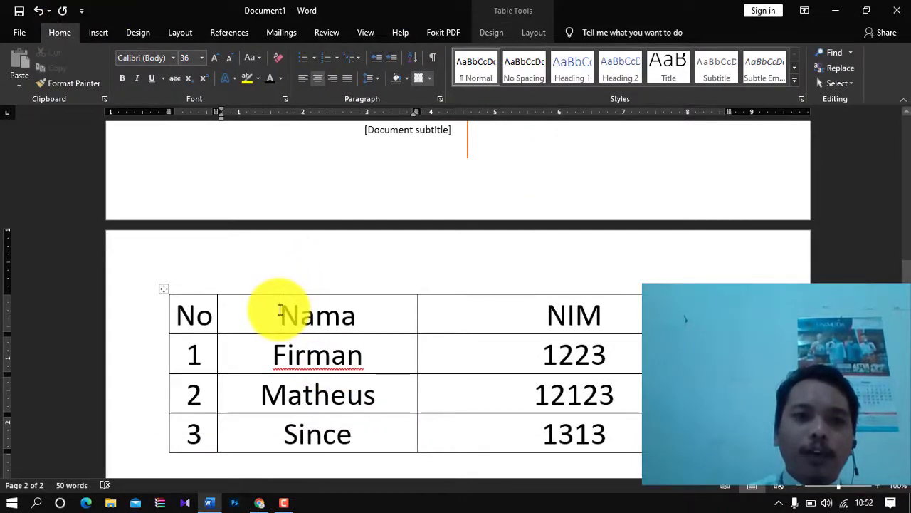
{"action": "left_click", "coordinate": [505, 34]}
{"action": "left_click", "coordinate": [504, 80]}
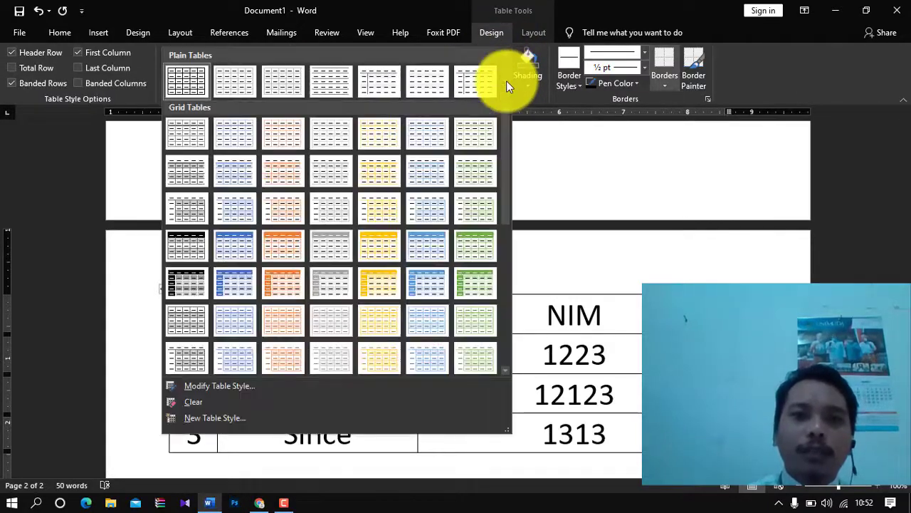
{"action": "left_click", "coordinate": [387, 245]}
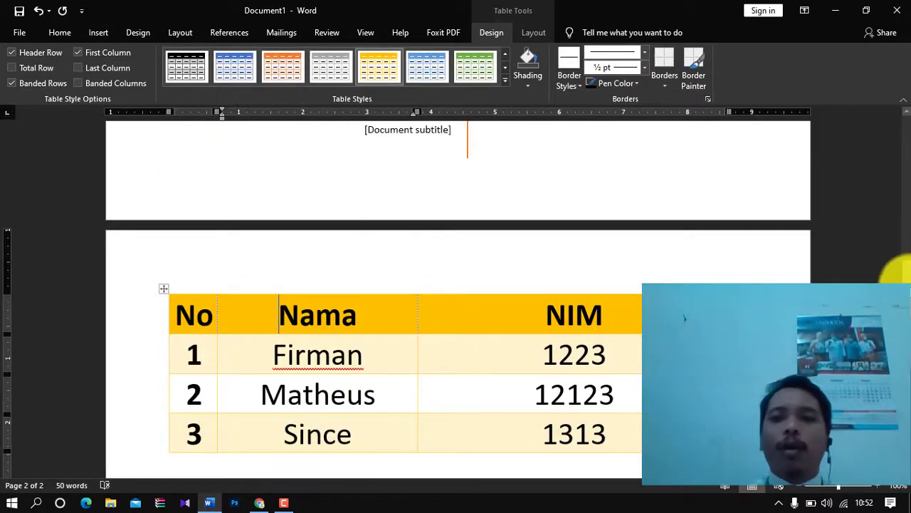
{"action": "left_click", "coordinate": [98, 29]}
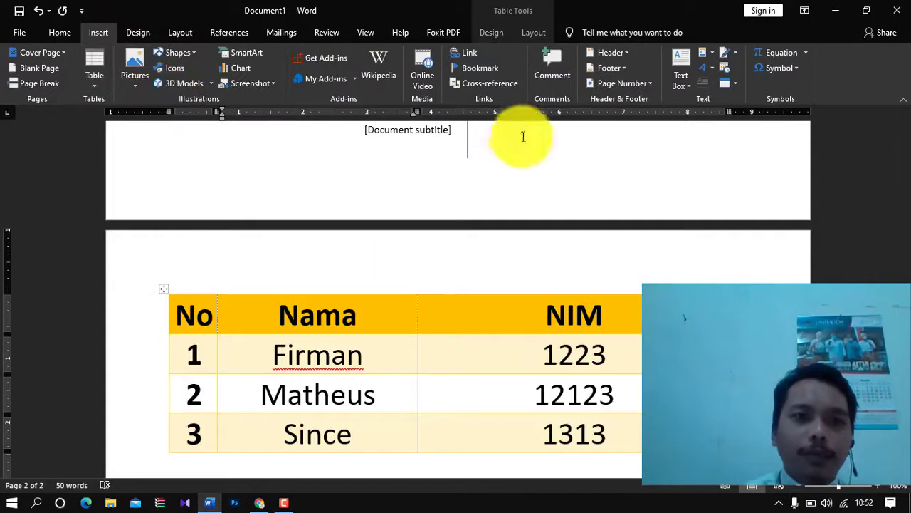
- Insert a blank page below the table, creating the document's third page
{"action": "left_click_drag", "start_coordinate": [906, 288], "coordinate": [906, 336]}
{"action": "left_click", "coordinate": [787, 273]}
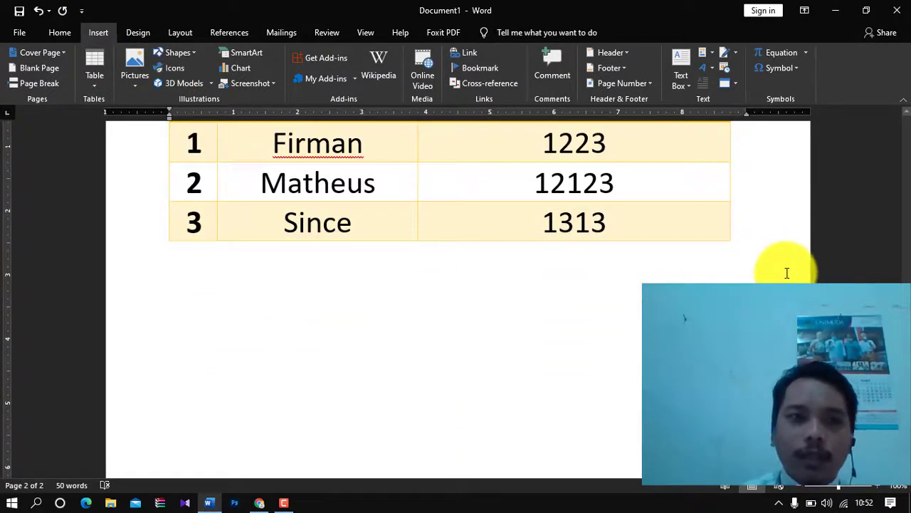
{"action": "left_click", "coordinate": [25, 71]}
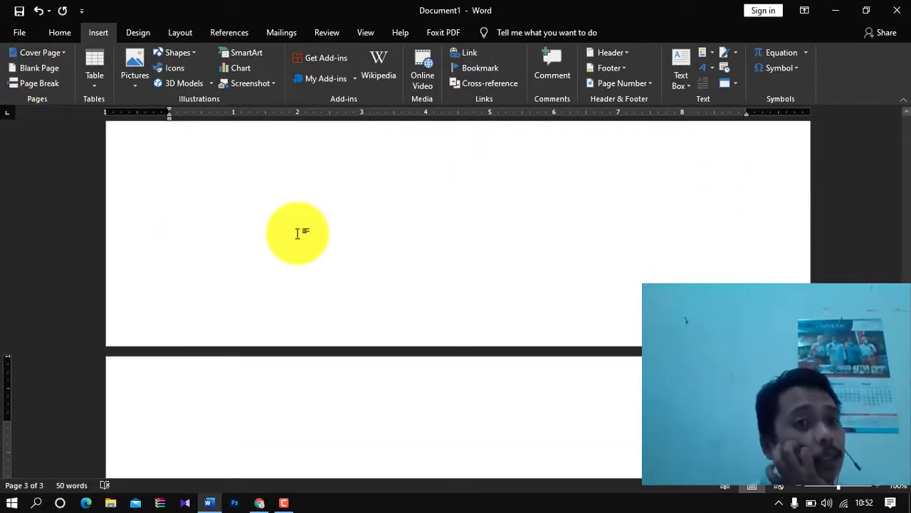
{"action": "left_click", "coordinate": [138, 82]}
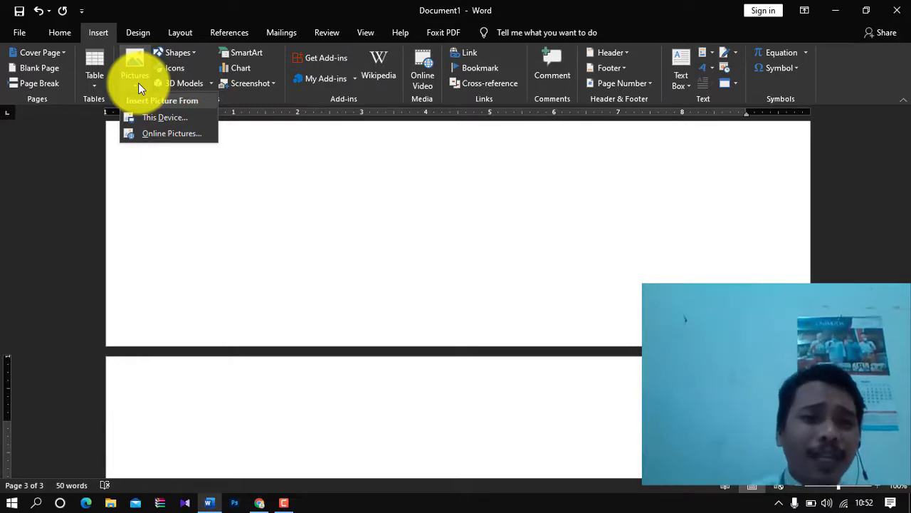
{"action": "left_click", "coordinate": [138, 86]}
{"action": "left_click", "coordinate": [138, 85]}
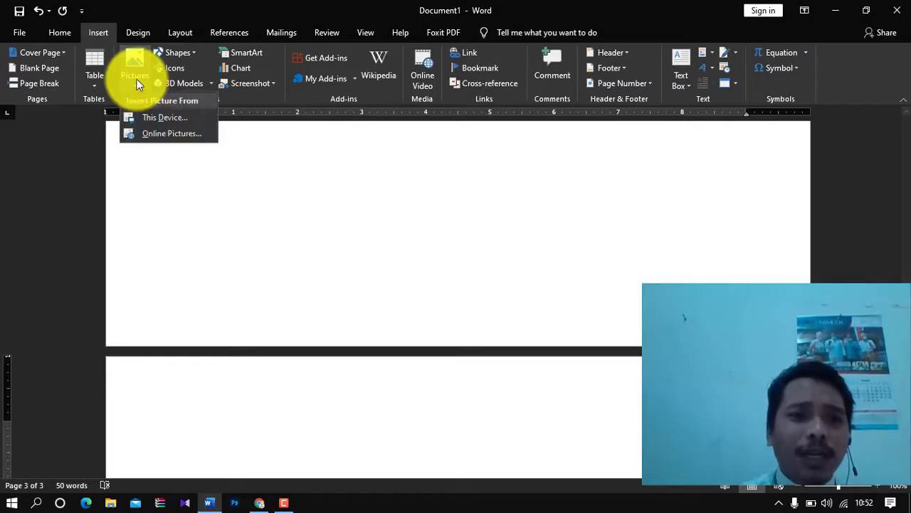
{"action": "left_click", "coordinate": [140, 87]}
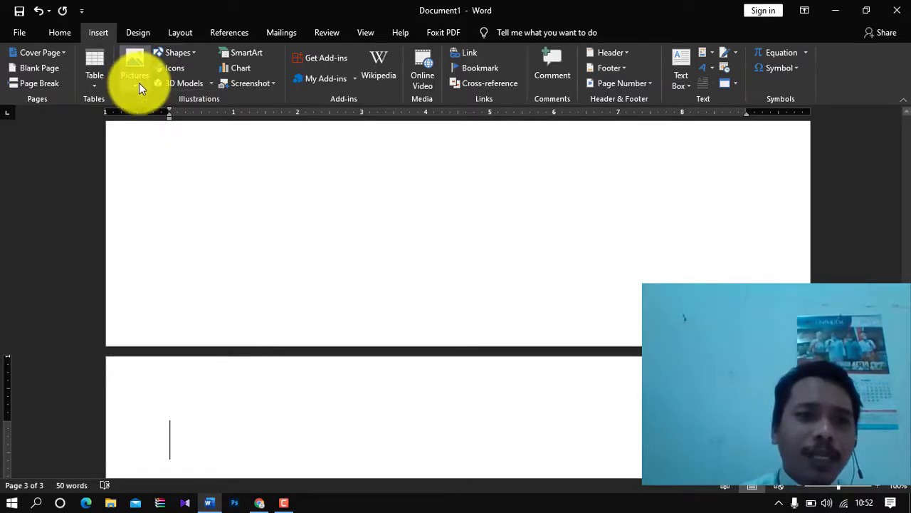
{"action": "left_click", "coordinate": [138, 86]}
{"action": "left_click", "coordinate": [158, 121]}
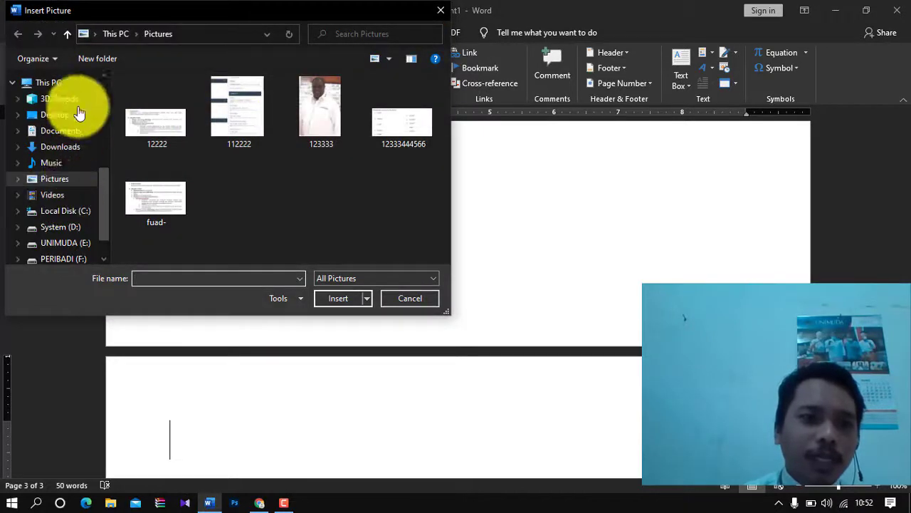
{"action": "left_click", "coordinate": [59, 148]}
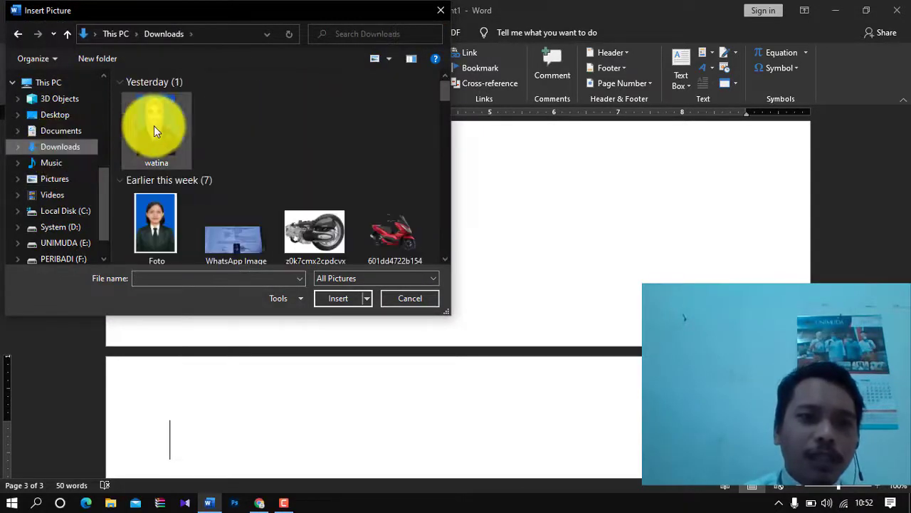
{"action": "left_click", "coordinate": [160, 123]}
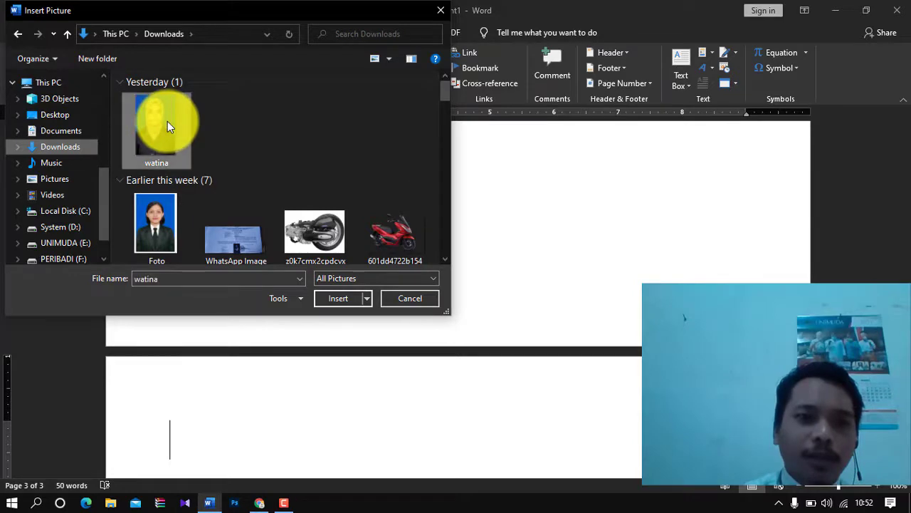
{"action": "left_click", "coordinate": [340, 299]}
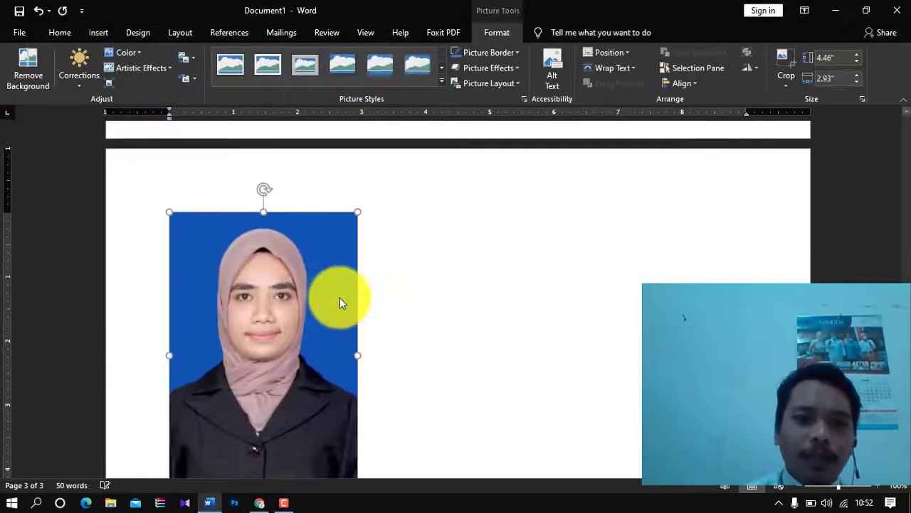
{"action": "left_click", "coordinate": [378, 325]}
{"action": "left_click", "coordinate": [297, 310]}
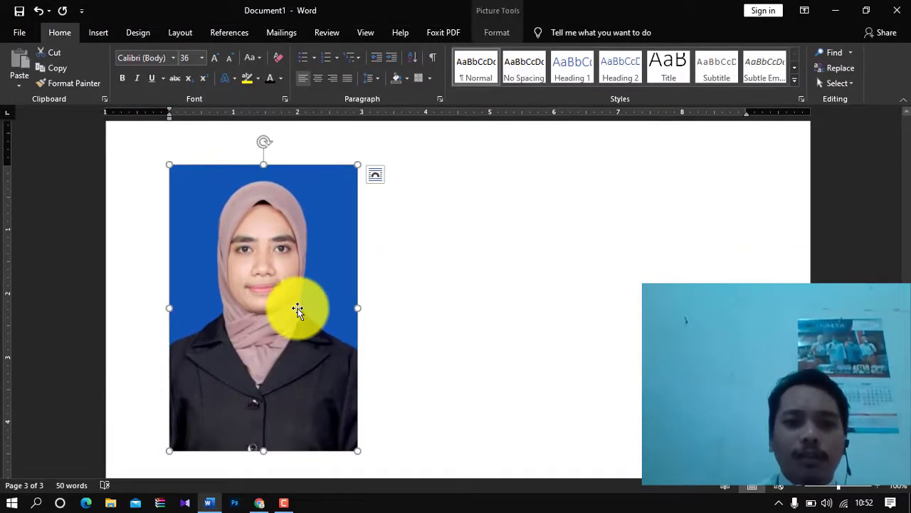
{"action": "key", "text": "Delete"}
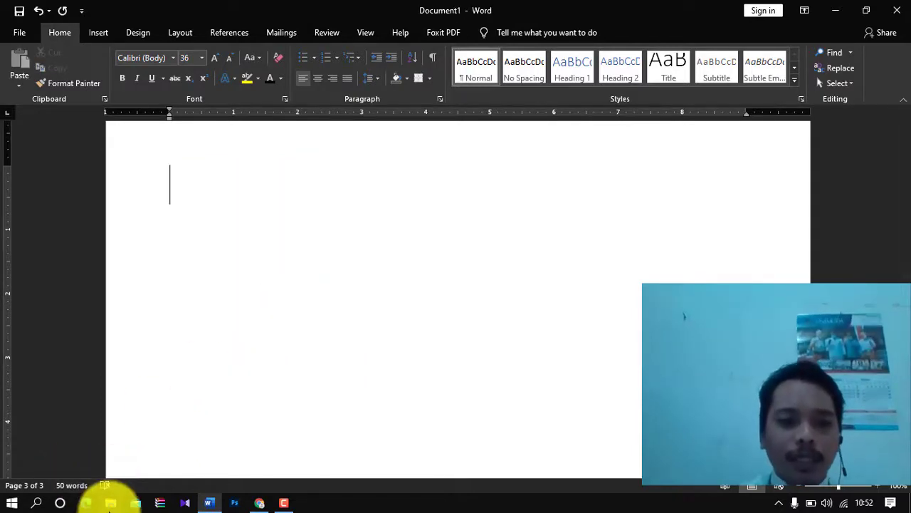
- In File Explorer's Downloads folder, select the passport photo and bring up its context menu
{"action": "left_click", "coordinate": [111, 503]}
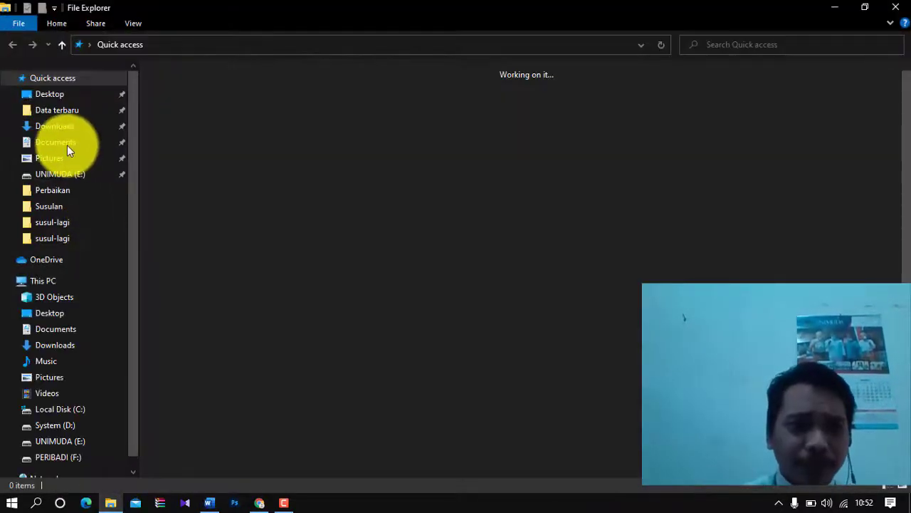
{"action": "left_click", "coordinate": [60, 128]}
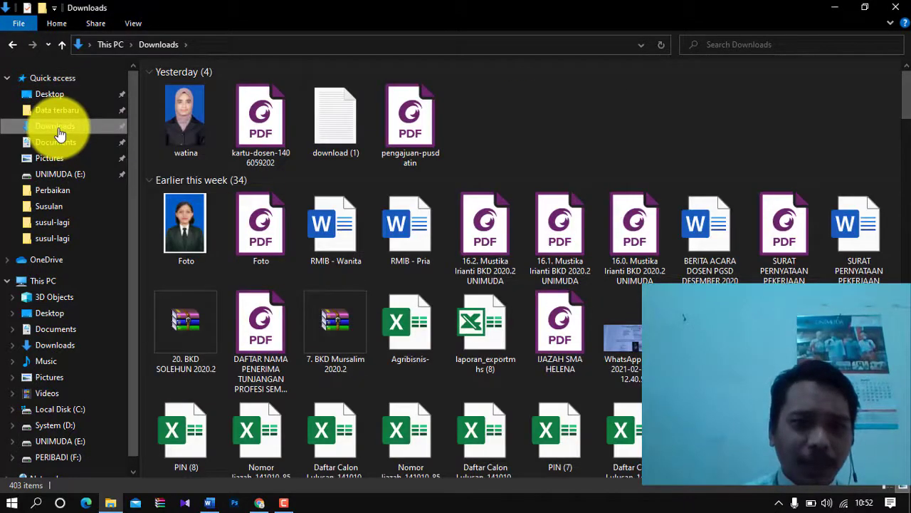
{"action": "left_click", "coordinate": [188, 132]}
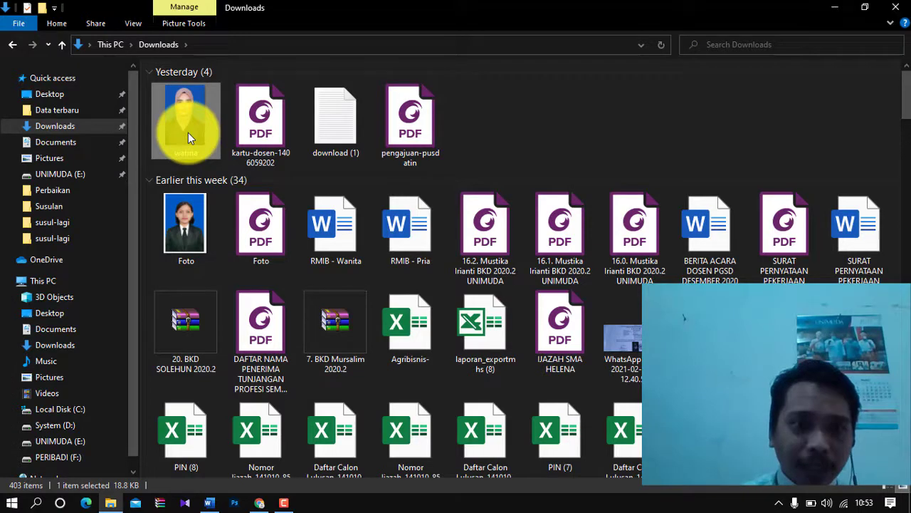
{"action": "right_click", "coordinate": [188, 133]}
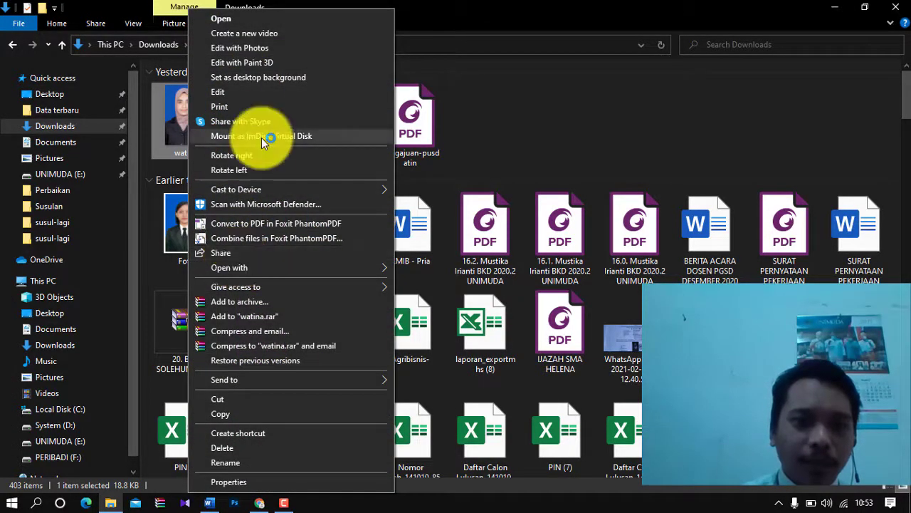
- Copy the passport photo and paste it at the top left of Word's blank third page
{"action": "left_click", "coordinate": [257, 418]}
{"action": "left_click", "coordinate": [209, 501]}
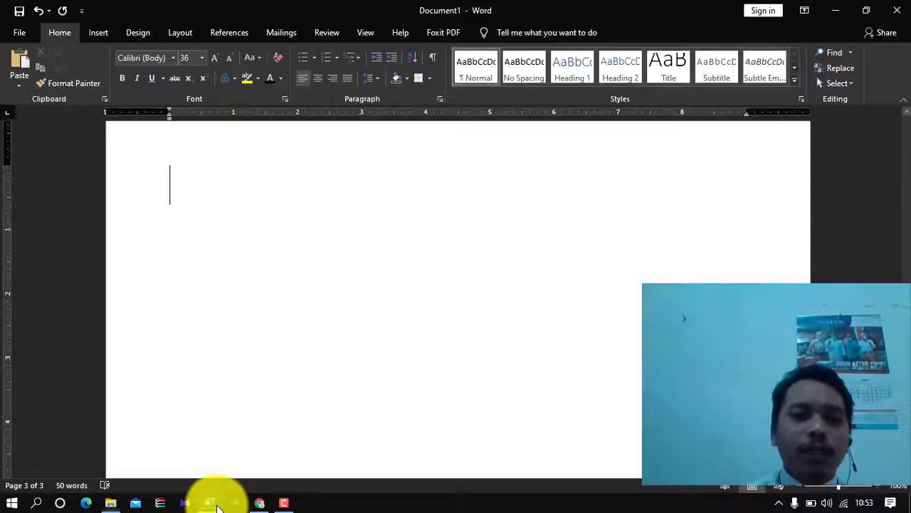
{"action": "right_click", "coordinate": [253, 189]}
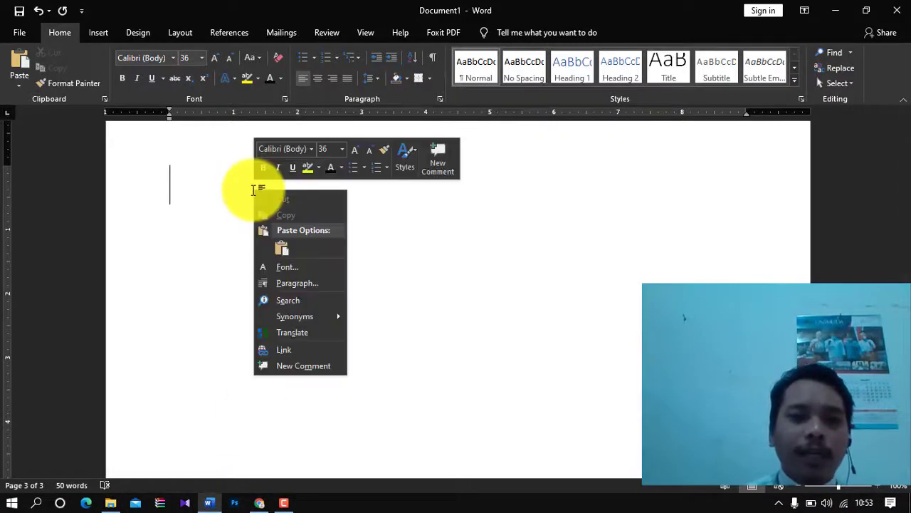
{"action": "left_click", "coordinate": [282, 247]}
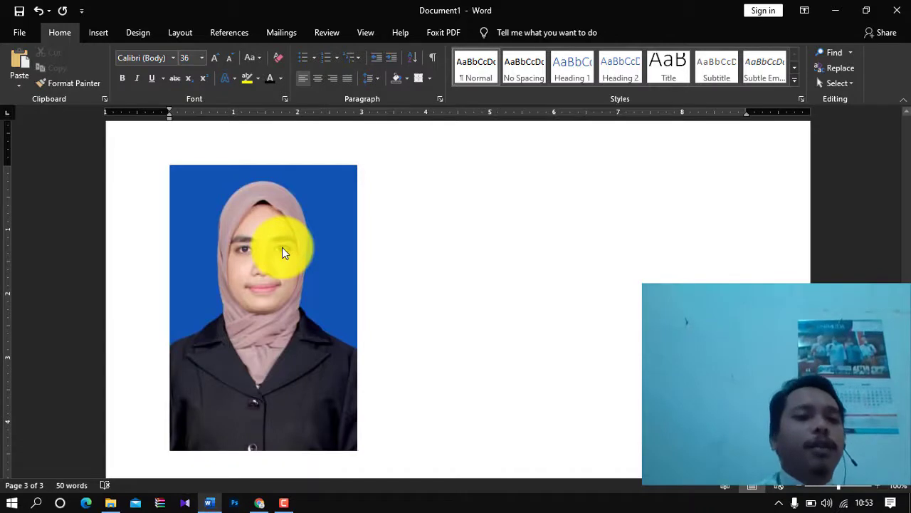
{"action": "left_click", "coordinate": [282, 247]}
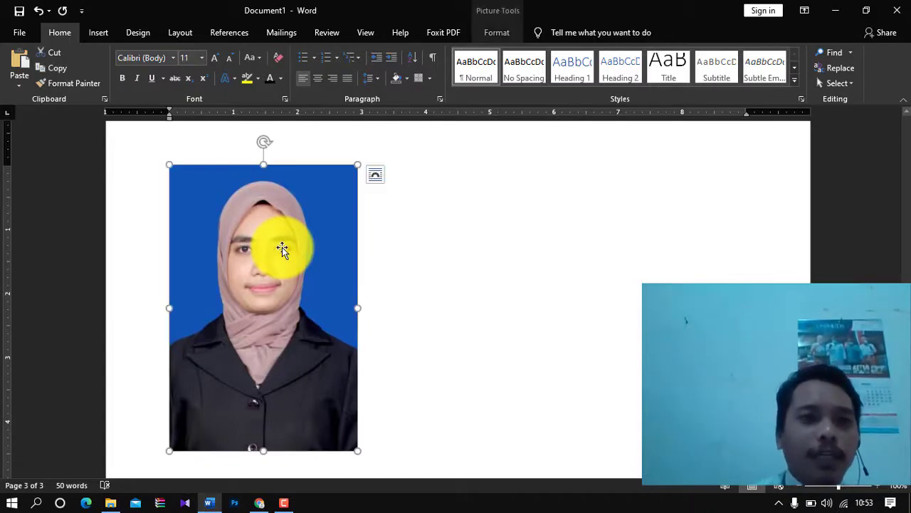
{"action": "key", "text": "Delete"}
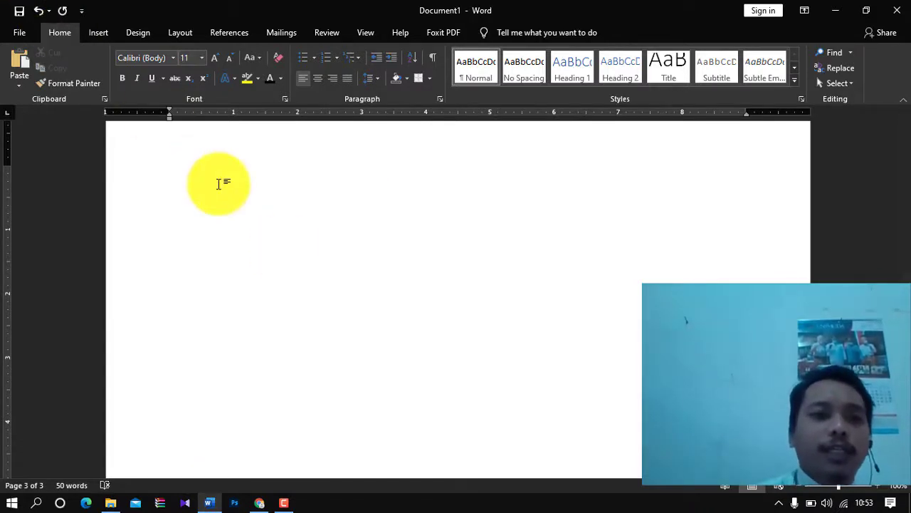
{"action": "key", "text": "ctrl+z"}
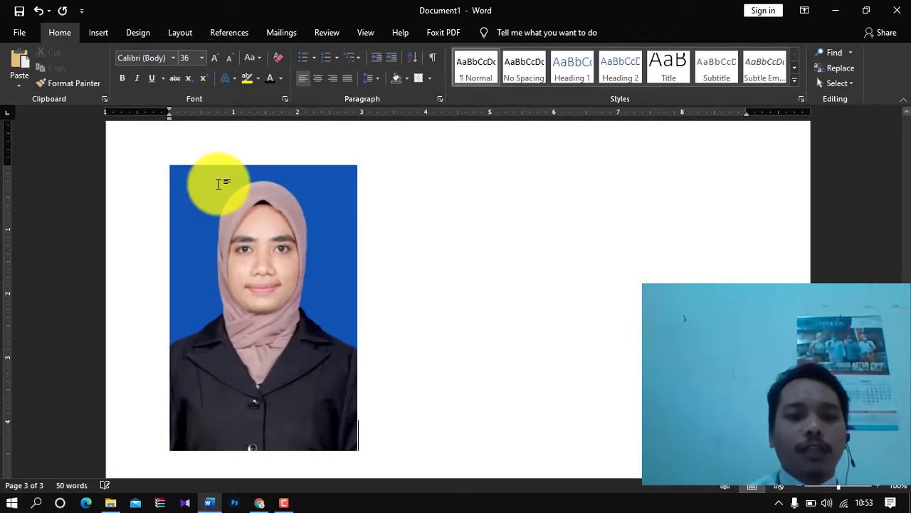
{"action": "left_click", "coordinate": [108, 32]}
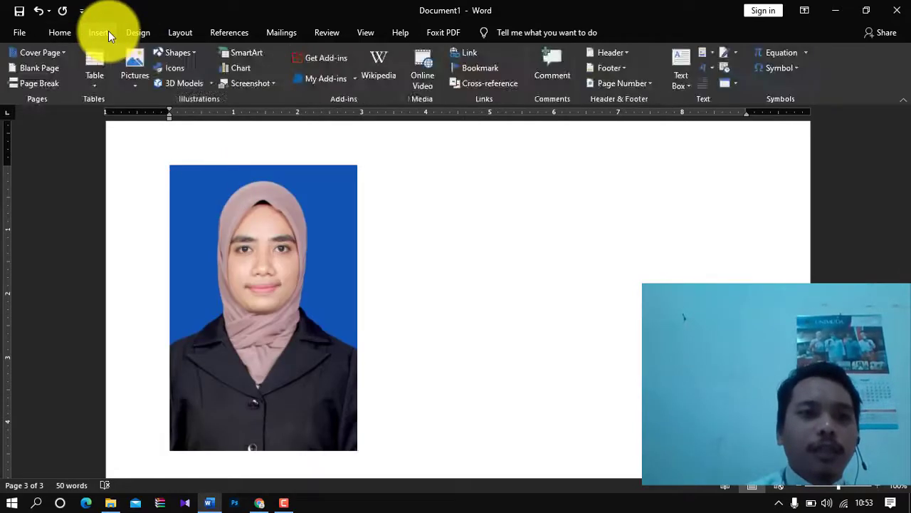
- Draw a small rectangle to the right of the passport photo
{"action": "left_click", "coordinate": [278, 202]}
{"action": "left_click", "coordinate": [382, 227]}
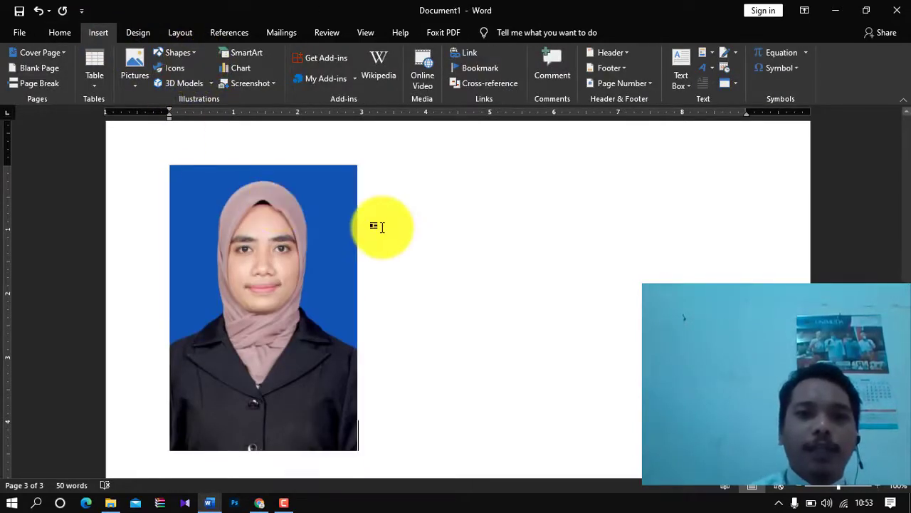
{"action": "left_click", "coordinate": [178, 54]}
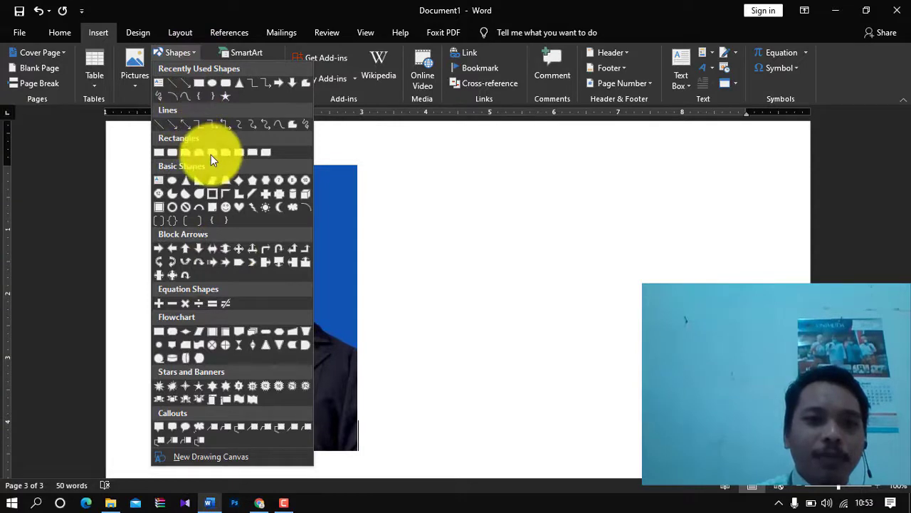
{"action": "left_click", "coordinate": [159, 153]}
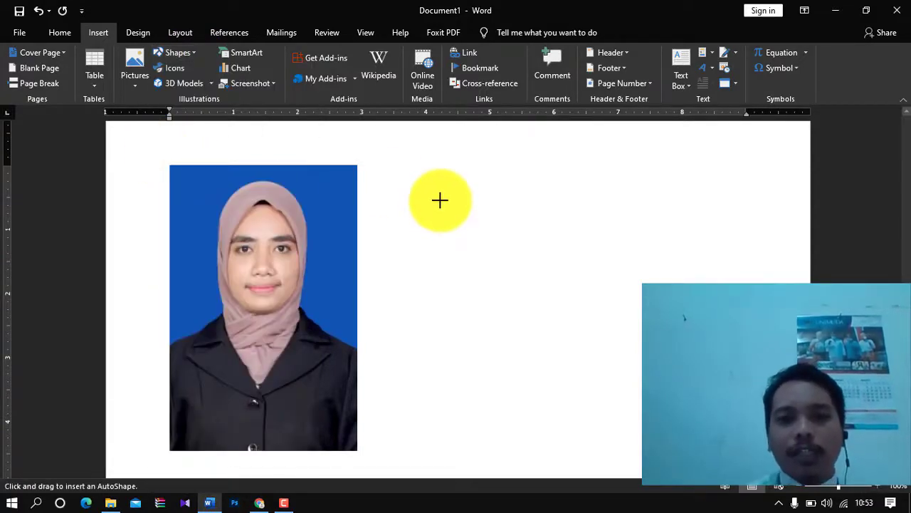
{"action": "left_click_drag", "start_coordinate": [439, 200], "coordinate": [505, 265]}
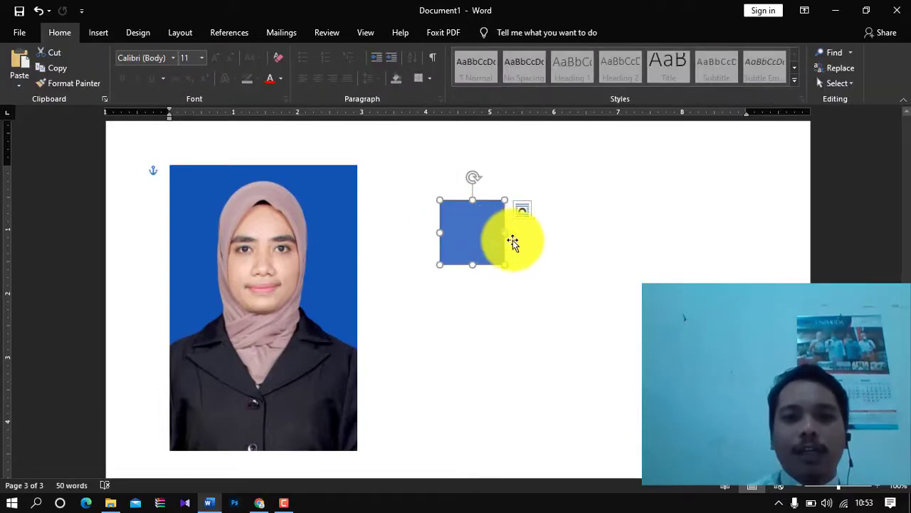
- Widen and heighten the rectangle into a large box, then move it nearer the photo
{"action": "left_click", "coordinate": [513, 242]}
{"action": "left_click", "coordinate": [494, 237]}
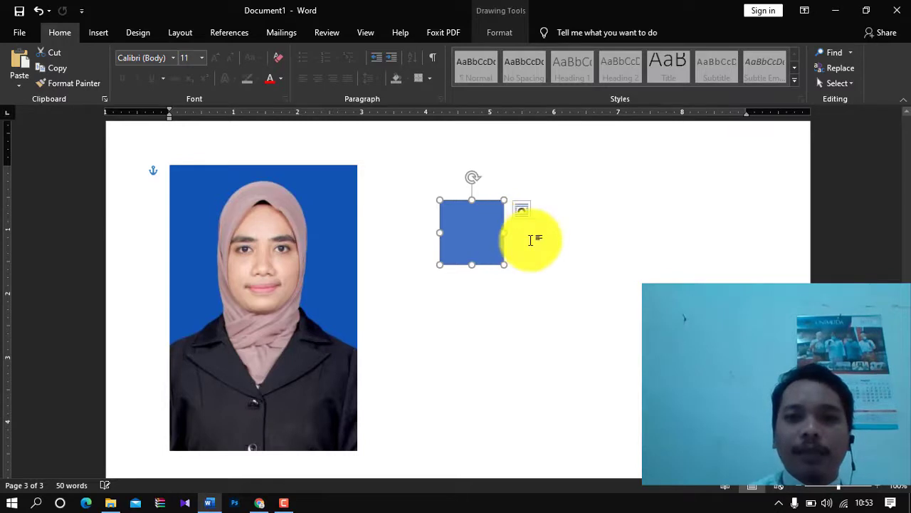
{"action": "left_click", "coordinate": [526, 244]}
{"action": "left_click", "coordinate": [487, 236]}
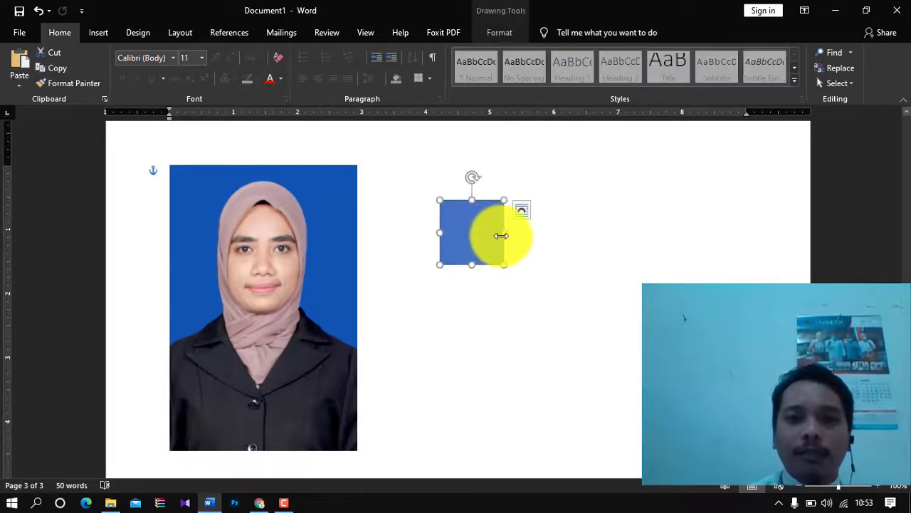
{"action": "left_click_drag", "start_coordinate": [504, 233], "coordinate": [642, 238]}
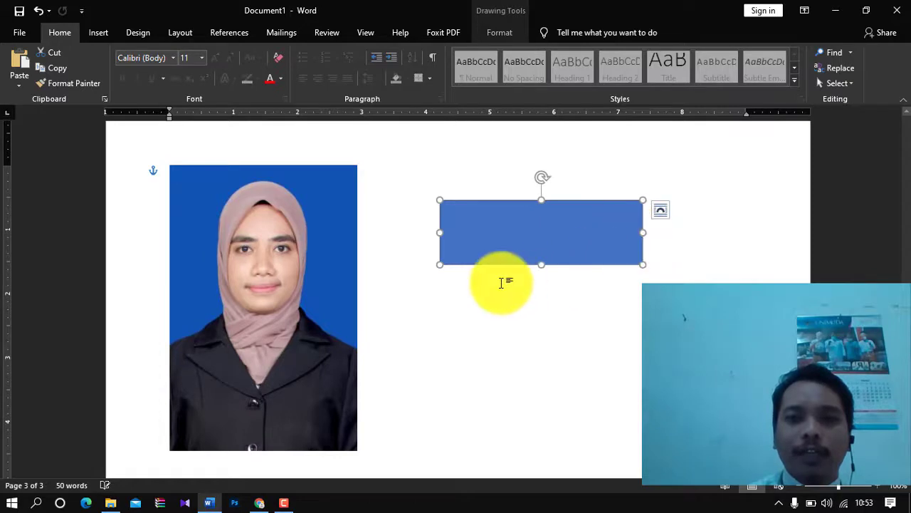
{"action": "left_click_drag", "start_coordinate": [541, 266], "coordinate": [541, 338]}
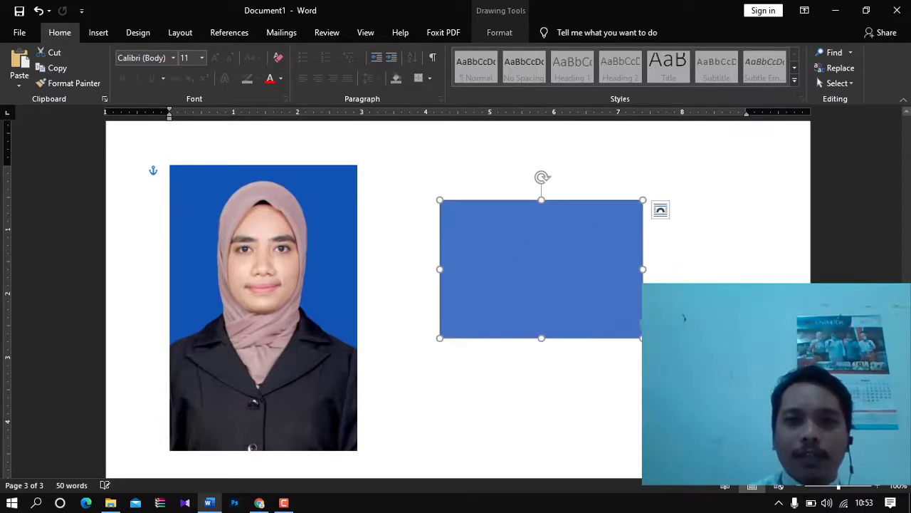
{"action": "left_click", "coordinate": [673, 325]}
{"action": "left_click_drag", "start_coordinate": [607, 260], "coordinate": [572, 279]}
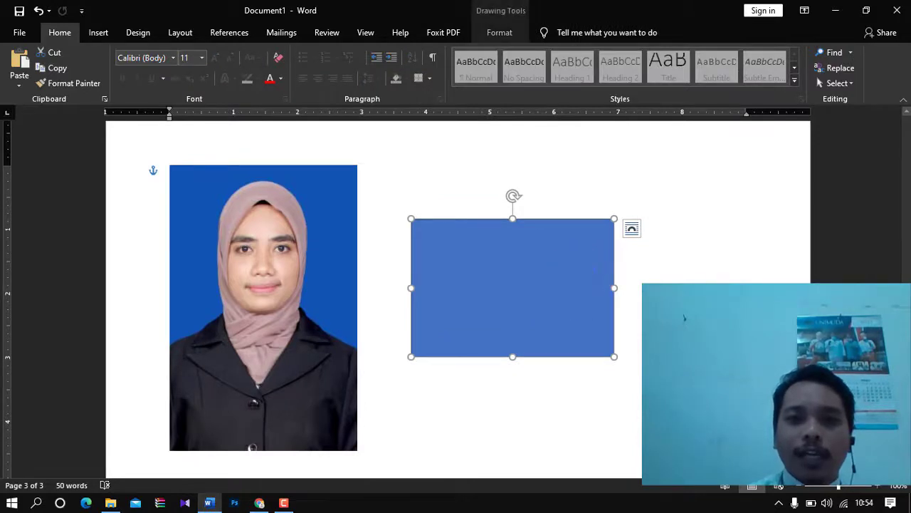
{"action": "left_click", "coordinate": [676, 320]}
{"action": "left_click", "coordinate": [530, 265]}
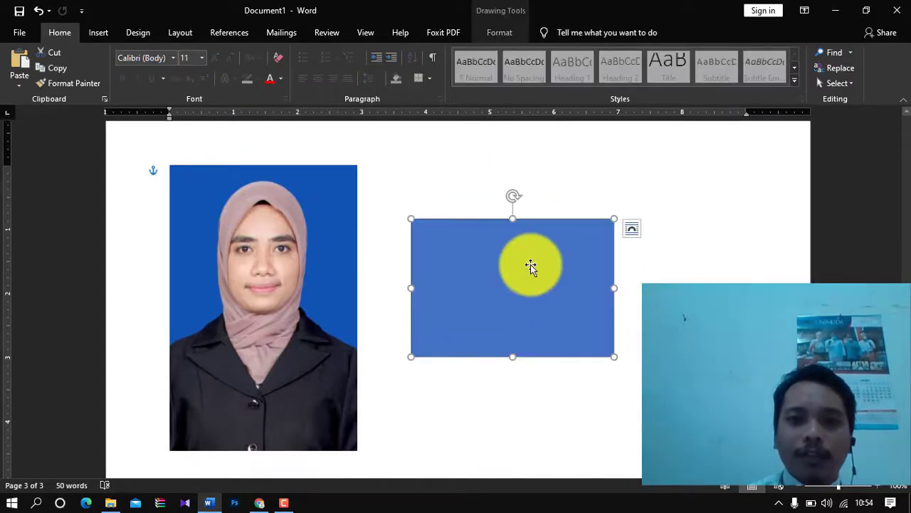
- Apply an orange gradient shape style from the Shape Styles gallery to the rectangle
{"action": "left_click", "coordinate": [504, 33]}
{"action": "left_click", "coordinate": [252, 82]}
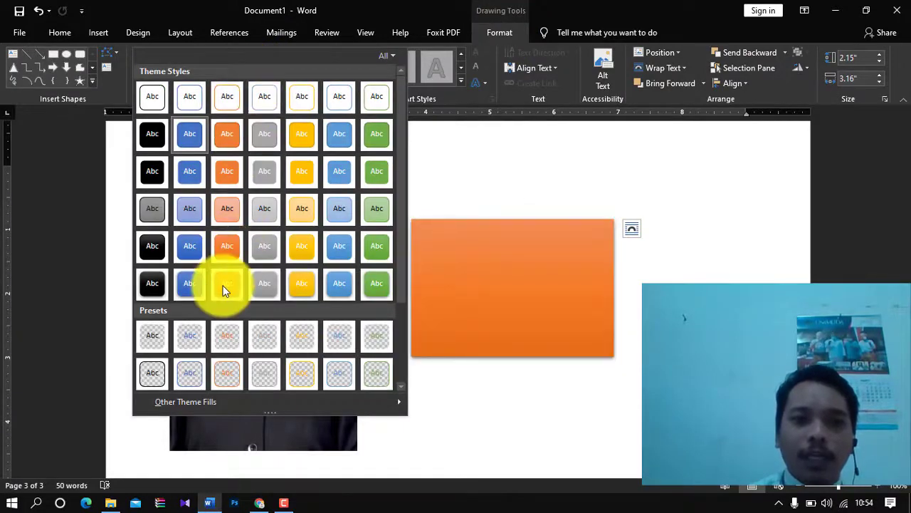
{"action": "left_click", "coordinate": [224, 284]}
{"action": "left_click", "coordinate": [649, 306]}
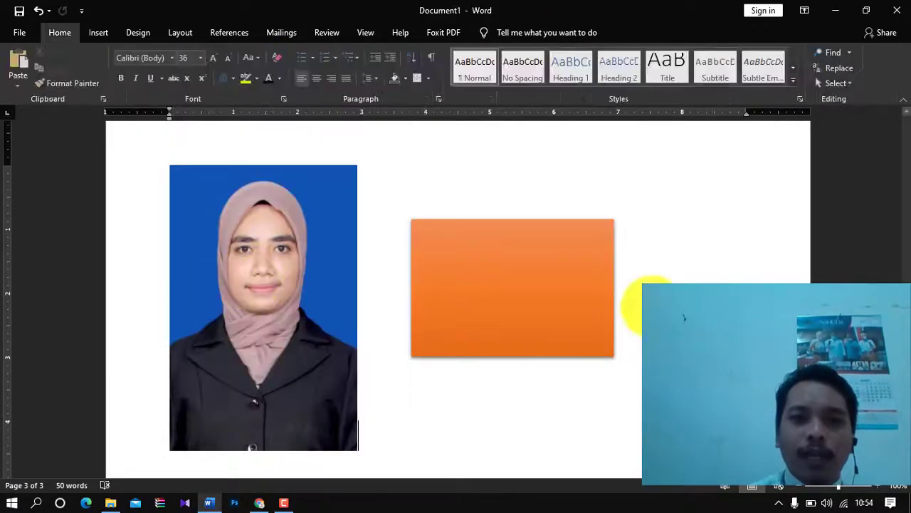
{"action": "left_click", "coordinate": [585, 296]}
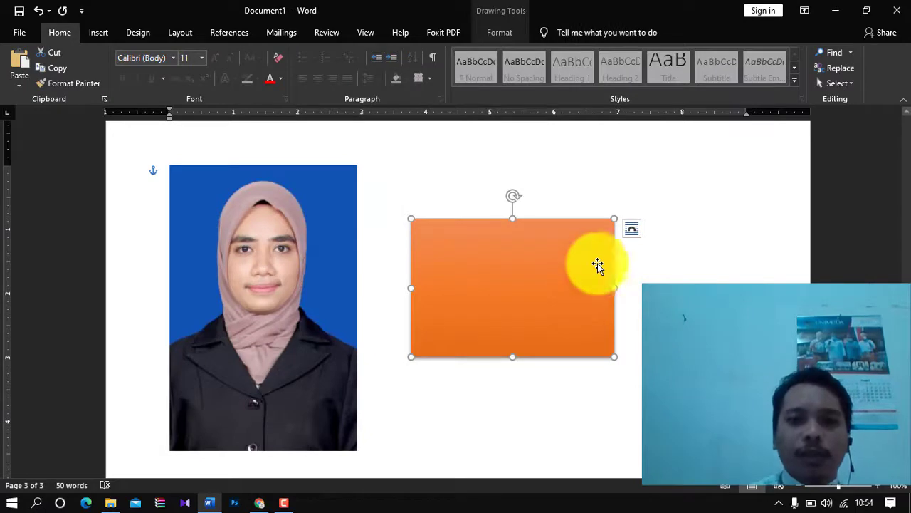
{"action": "left_click", "coordinate": [631, 228]}
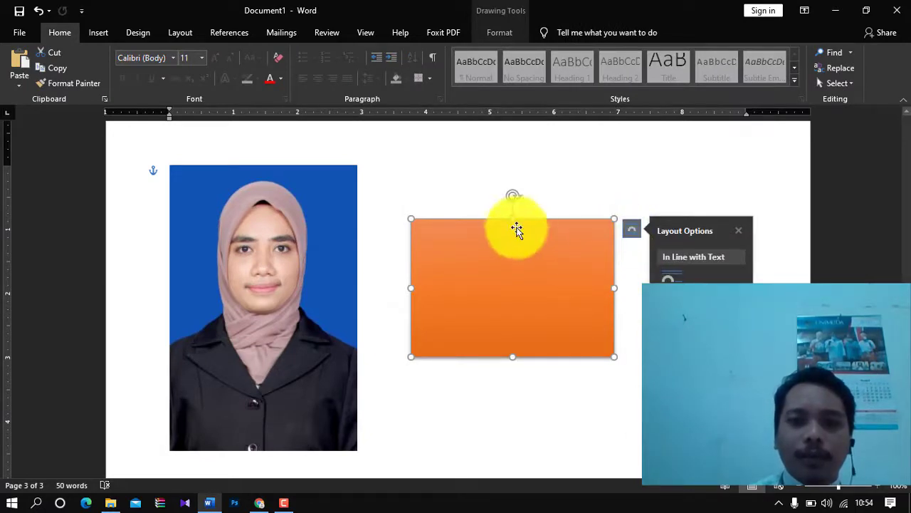
{"action": "double_click", "coordinate": [514, 284]}
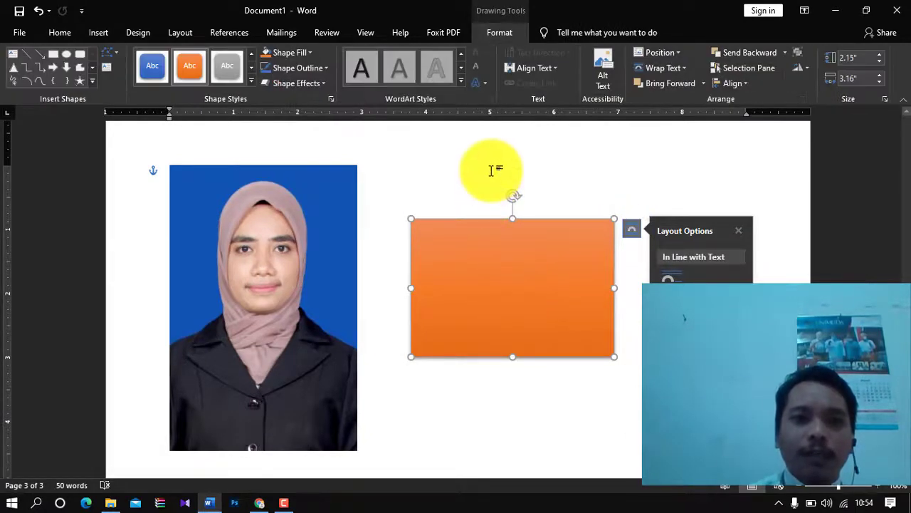
{"action": "left_click", "coordinate": [492, 187]}
{"action": "left_click", "coordinate": [501, 249]}
{"action": "double_click", "coordinate": [515, 254]}
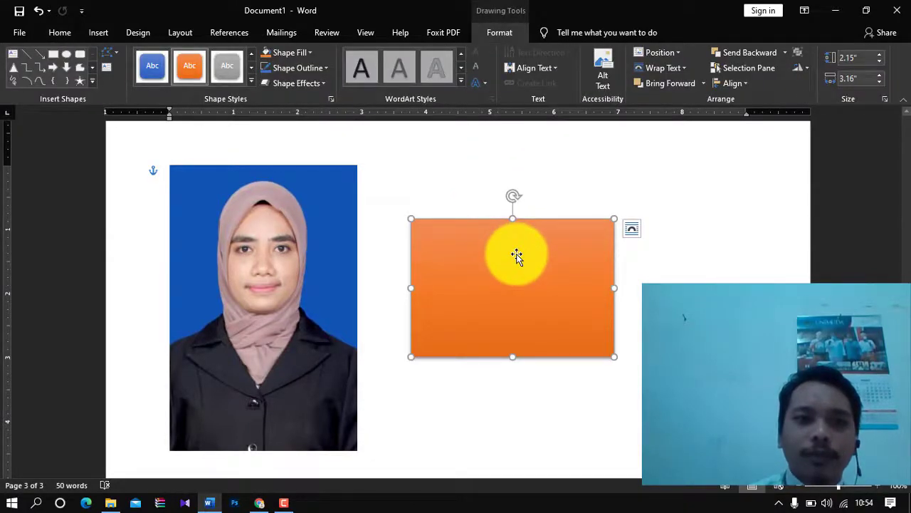
- Draw a text box inside the orange rectangle, type a name, and make it bold
{"action": "left_click", "coordinate": [106, 66]}
{"action": "left_click", "coordinate": [480, 270]}
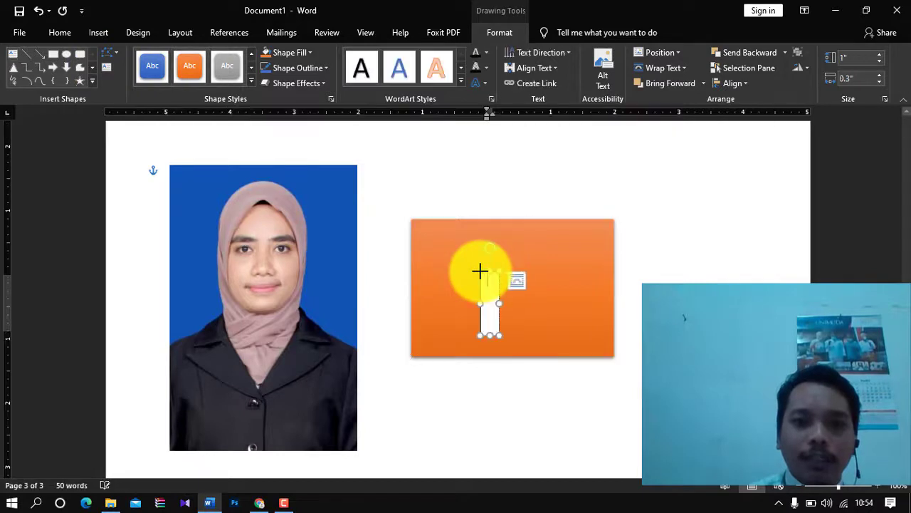
{"action": "type", "text": "firman"}
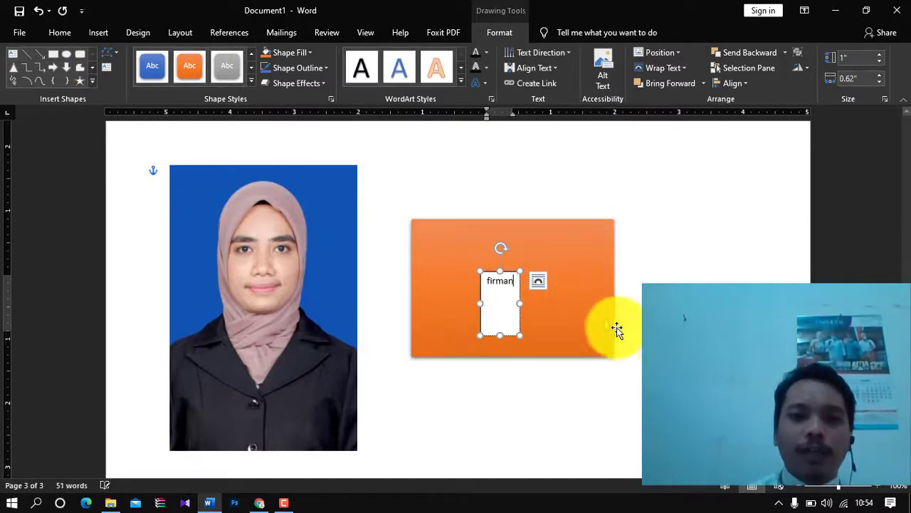
{"action": "key", "text": "ctrl+a"}
{"action": "left_click", "coordinate": [58, 31]}
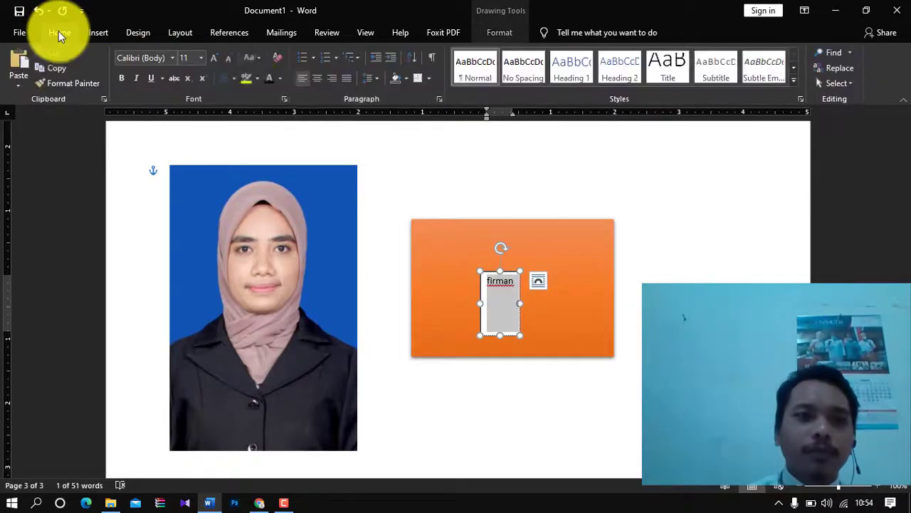
{"action": "left_click", "coordinate": [121, 80]}
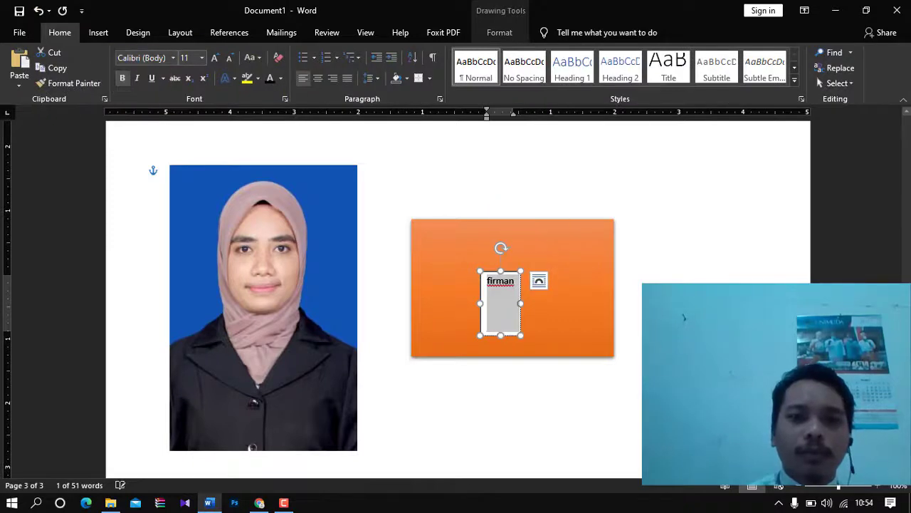
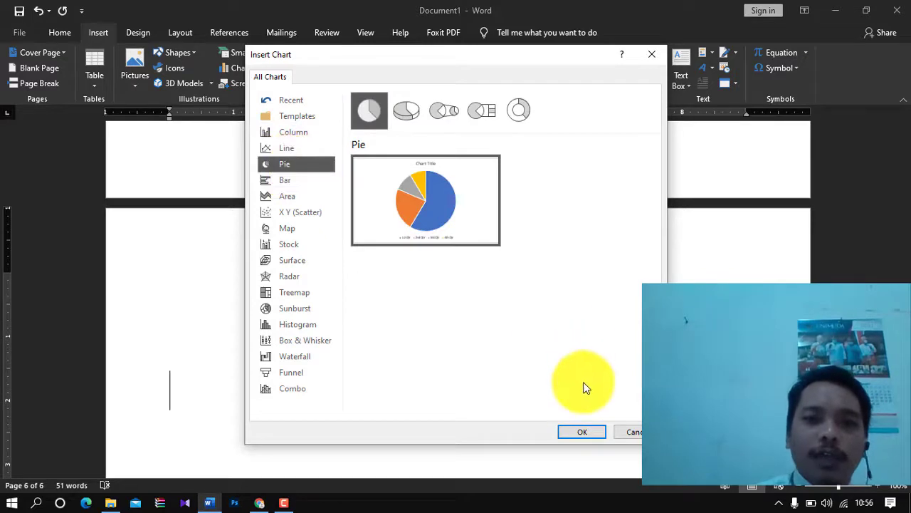
- Preview the pie, stock and line chart variants, then insert a Clustered Column chart
{"action": "left_click", "coordinate": [405, 108]}
{"action": "left_click", "coordinate": [442, 116]}
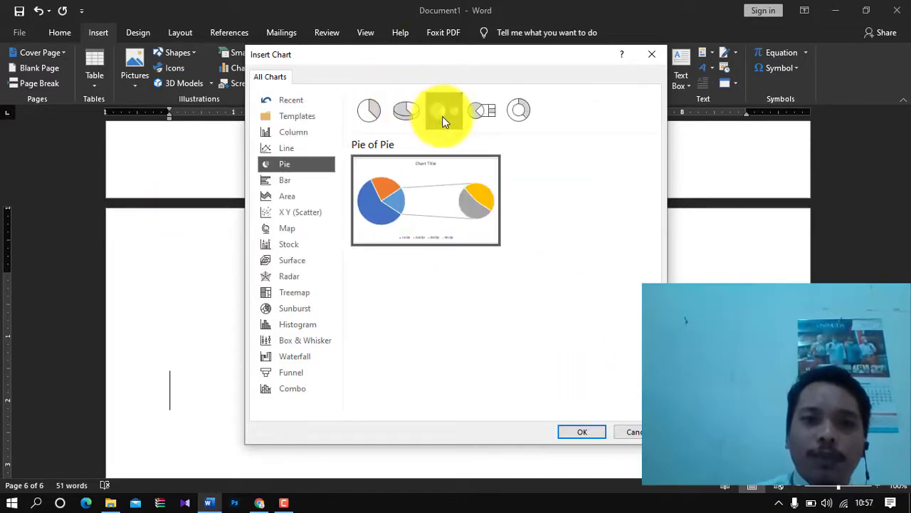
{"action": "left_click", "coordinate": [469, 118]}
{"action": "left_click", "coordinate": [516, 112]}
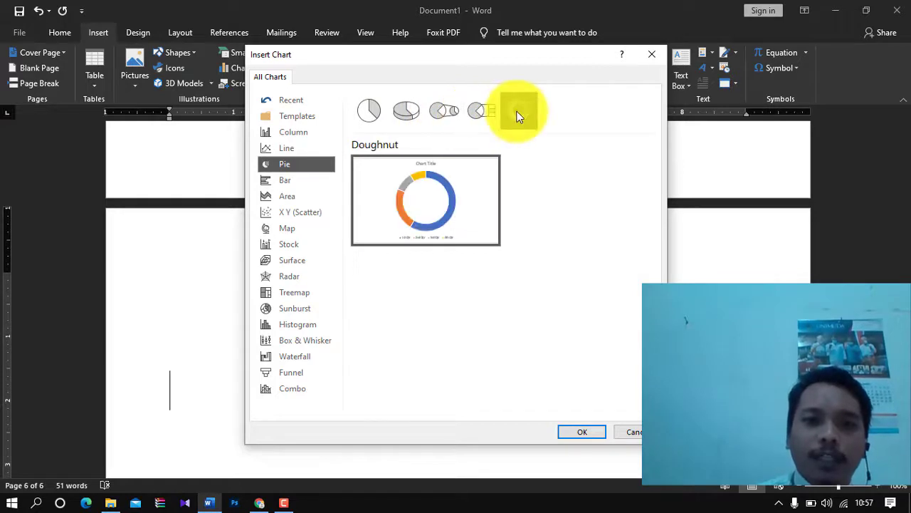
{"action": "left_click", "coordinate": [296, 244]}
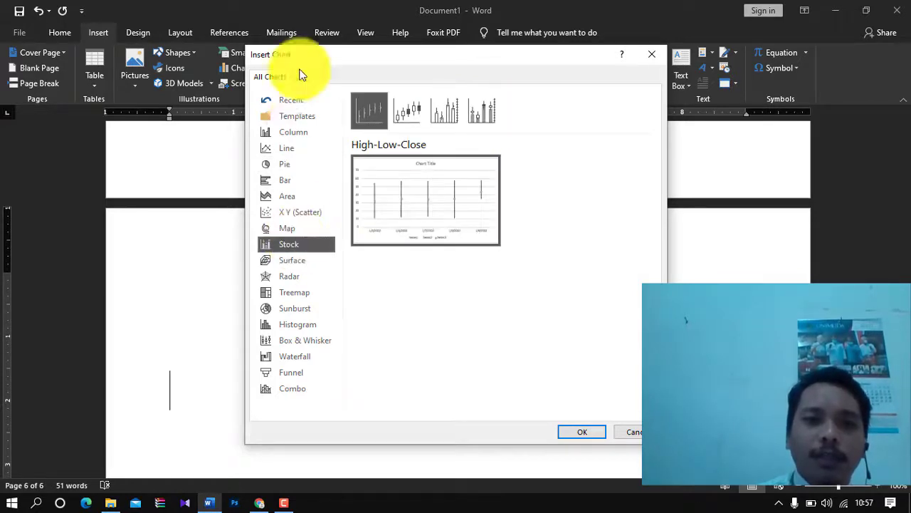
{"action": "left_click", "coordinate": [285, 144]}
{"action": "left_click", "coordinate": [290, 131]}
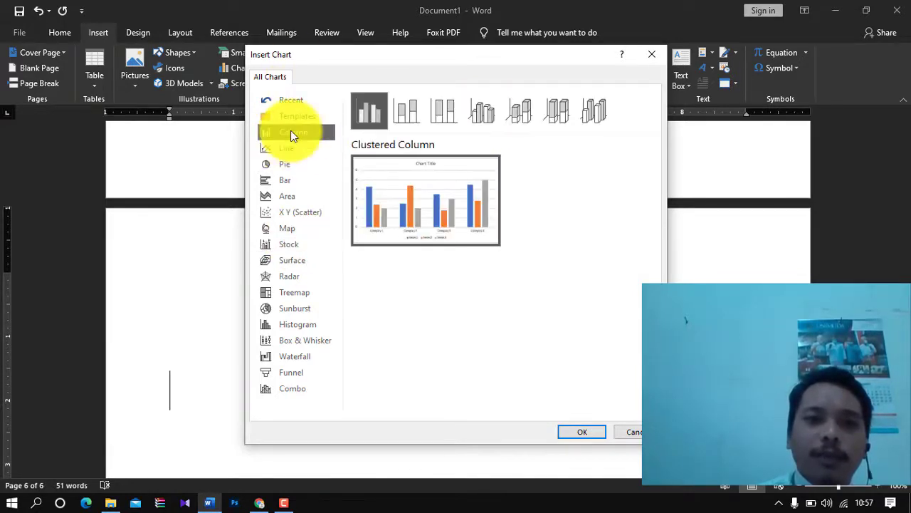
{"action": "left_click", "coordinate": [567, 435]}
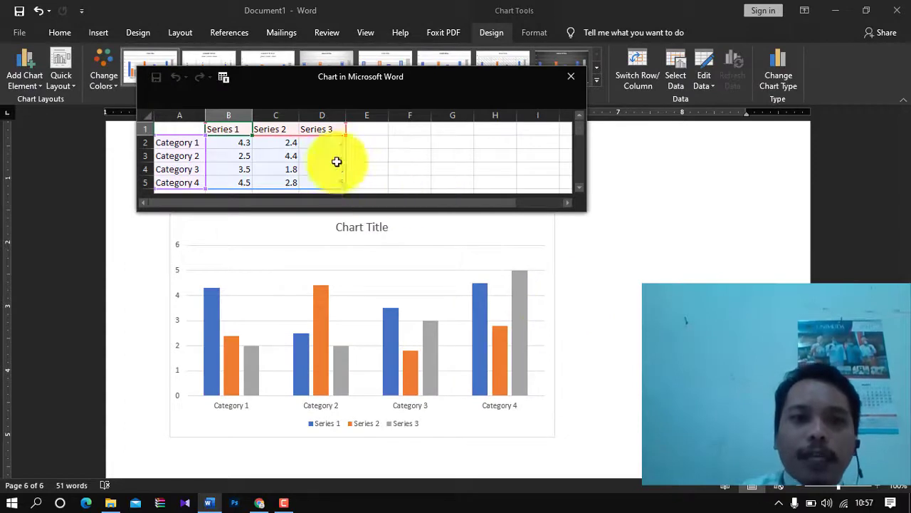
- Name the three chart series Desa Konoha, Ayamaru and Wondama in the data sheet
{"action": "left_click", "coordinate": [187, 142]}
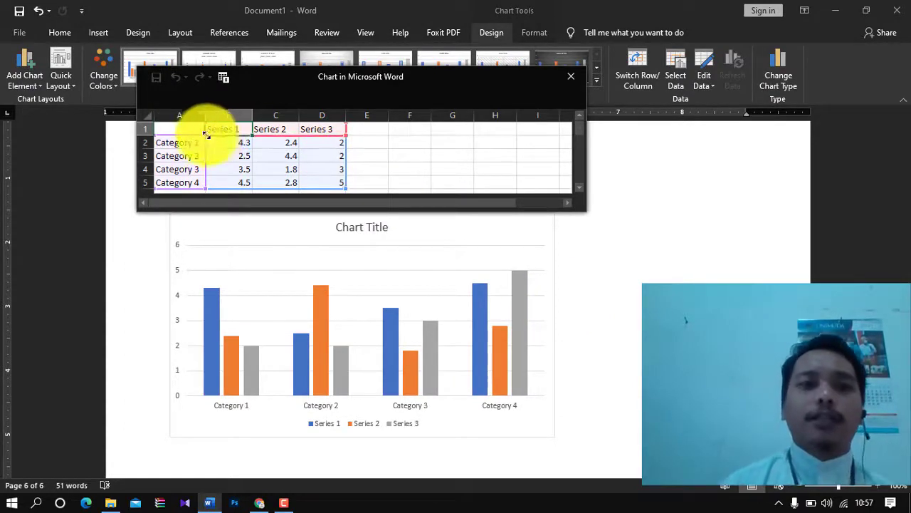
{"action": "left_click", "coordinate": [215, 131]}
{"action": "type", "text": "Data"}
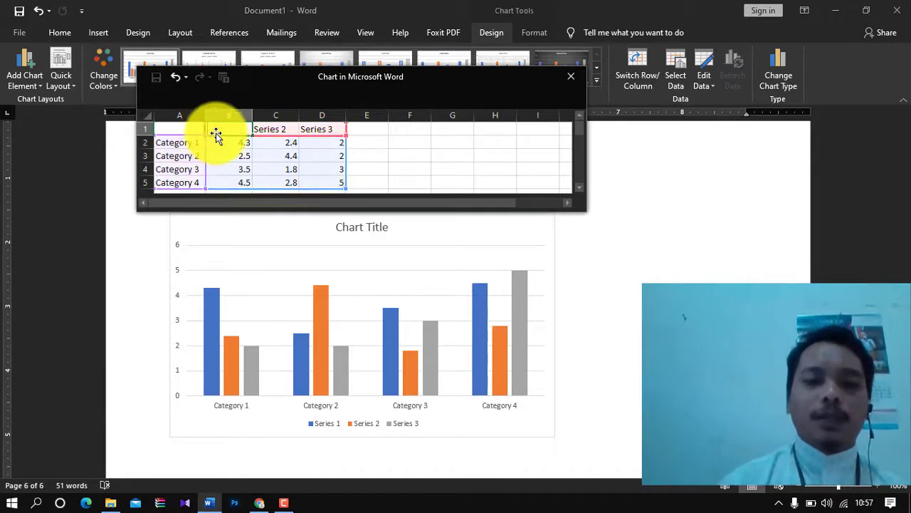
{"action": "type", "text": " Kota"}
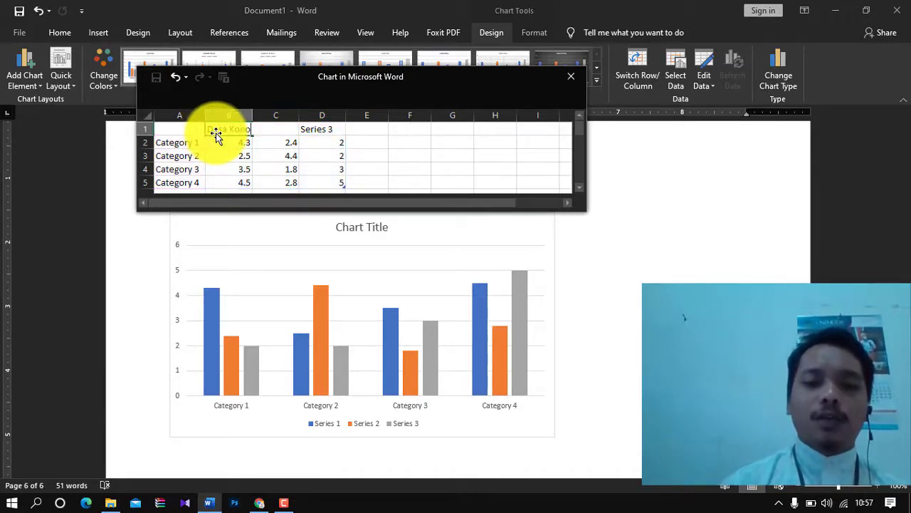
{"action": "key", "text": "Tab"}
{"action": "type", "text": "A"}
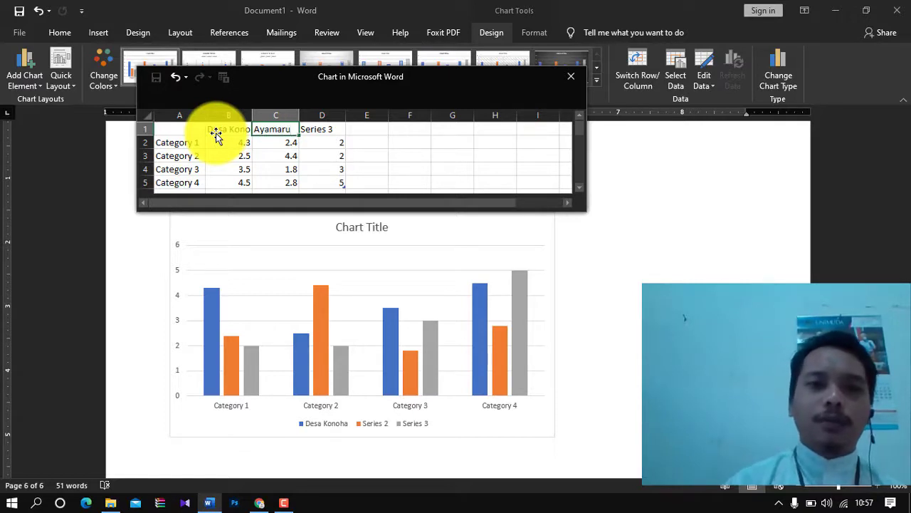
{"action": "key", "text": "Tab"}
{"action": "type", "text": "B"}
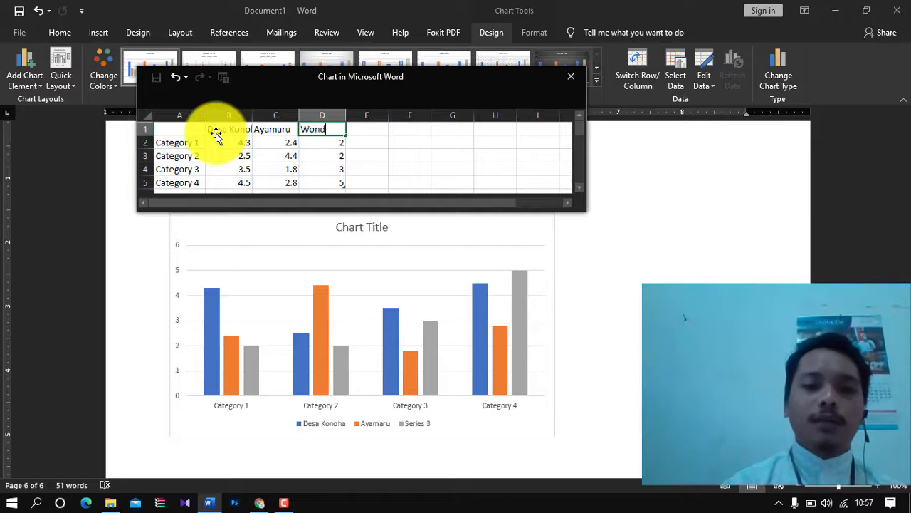
{"action": "key", "text": "Return"}
- Rename the chart categories to Kristen, Islam, Budha and Khatolik
{"action": "key", "text": "Left"}
{"action": "key", "text": "Left"}
{"action": "key", "text": "Left"}
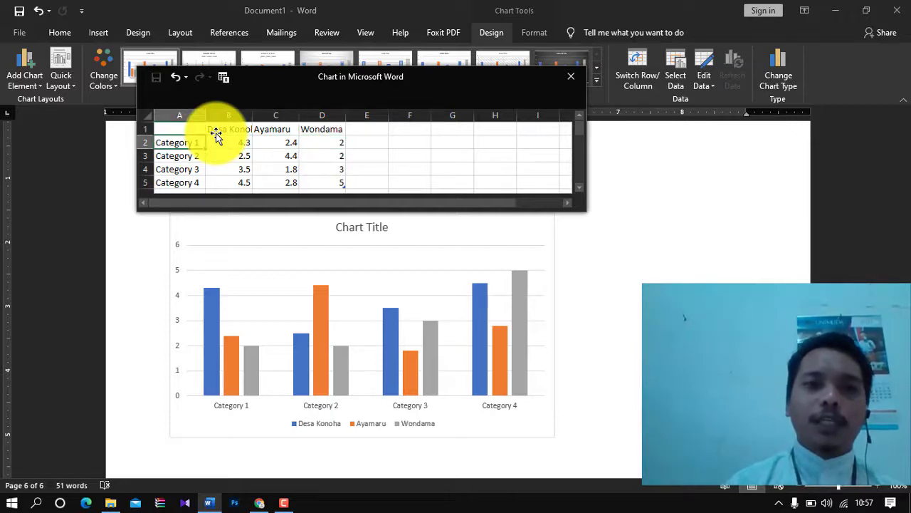
{"action": "type", "text": "Laki"}
{"action": "key", "text": "Return"}
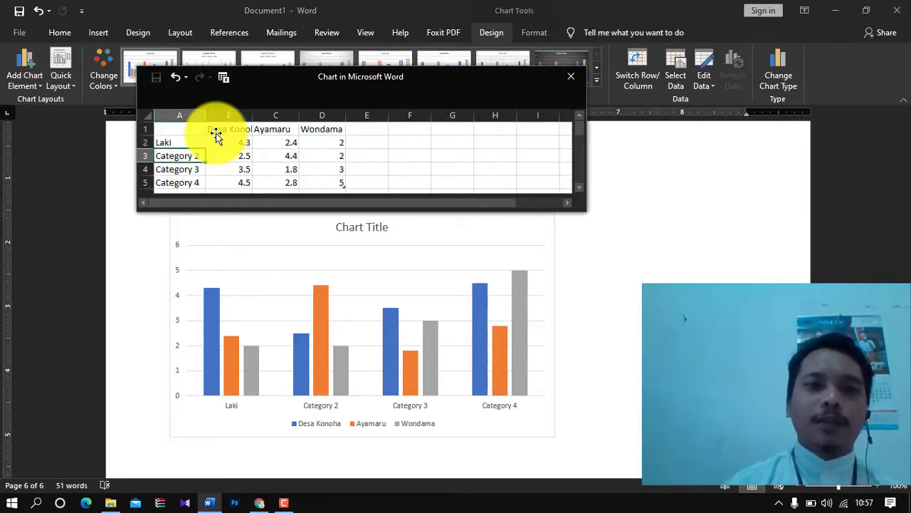
{"action": "key", "text": "Up"}
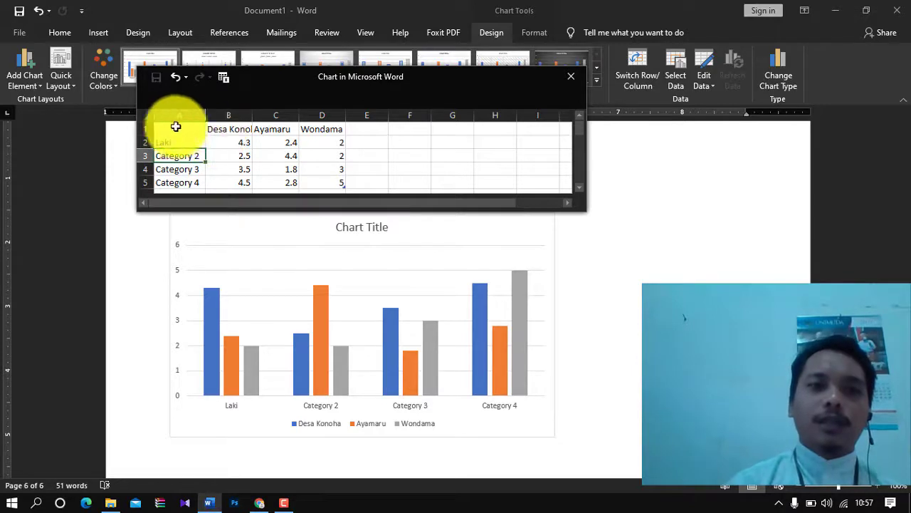
{"action": "double_click", "coordinate": [178, 143]}
{"action": "key", "text": "BackSpace"}
{"action": "key", "text": "BackSpace"}
{"action": "key", "text": "BackSpace"}
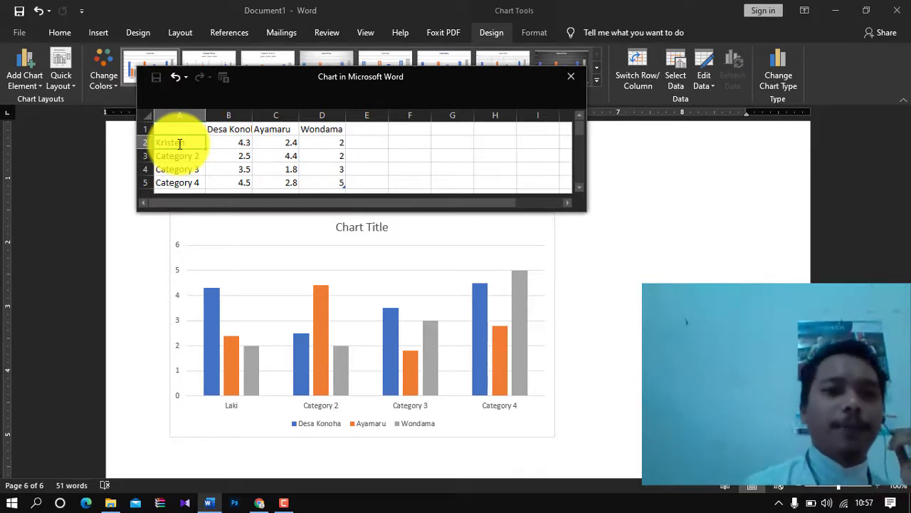
{"action": "left_click", "coordinate": [177, 158]}
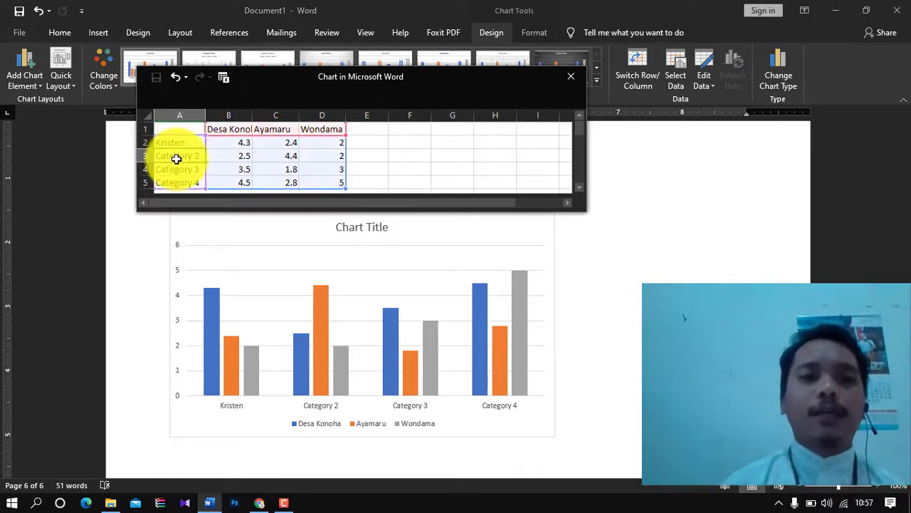
{"action": "key", "text": "BackSpace"}
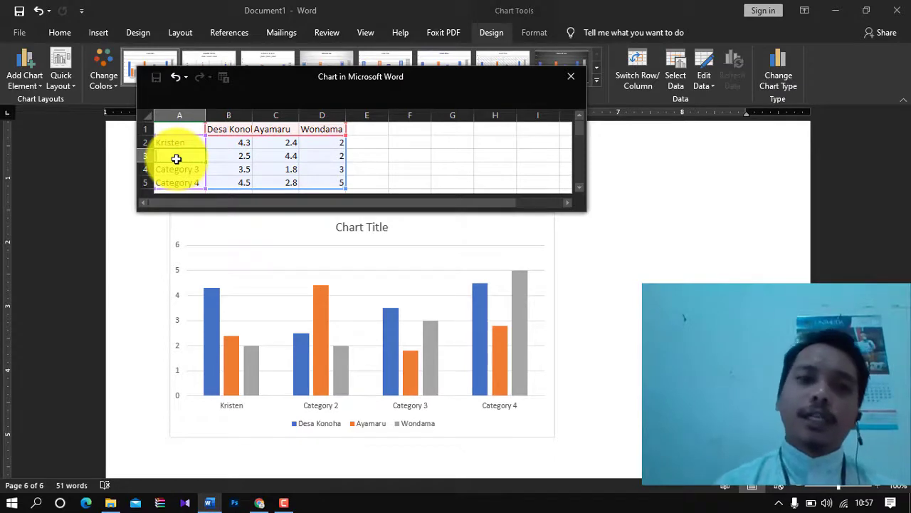
{"action": "type", "text": "Islam"}
{"action": "left_click", "coordinate": [175, 169]}
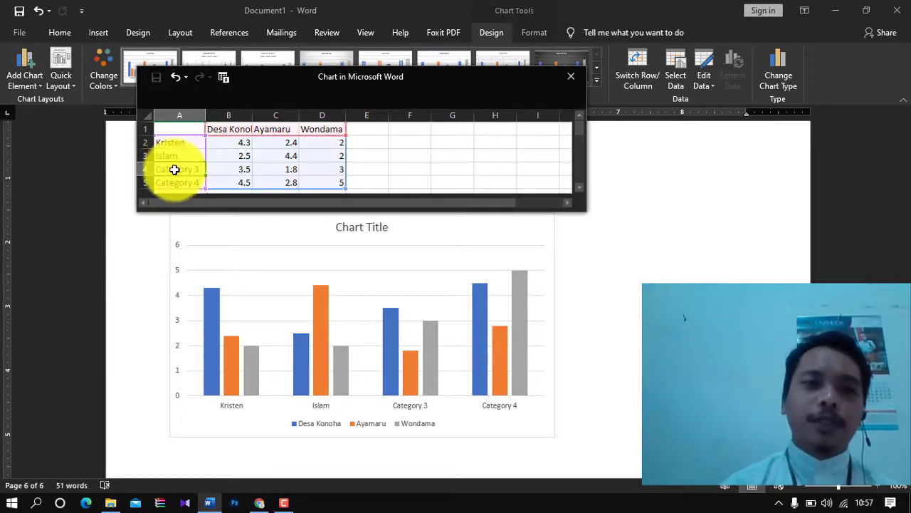
{"action": "key", "text": "BackSpace"}
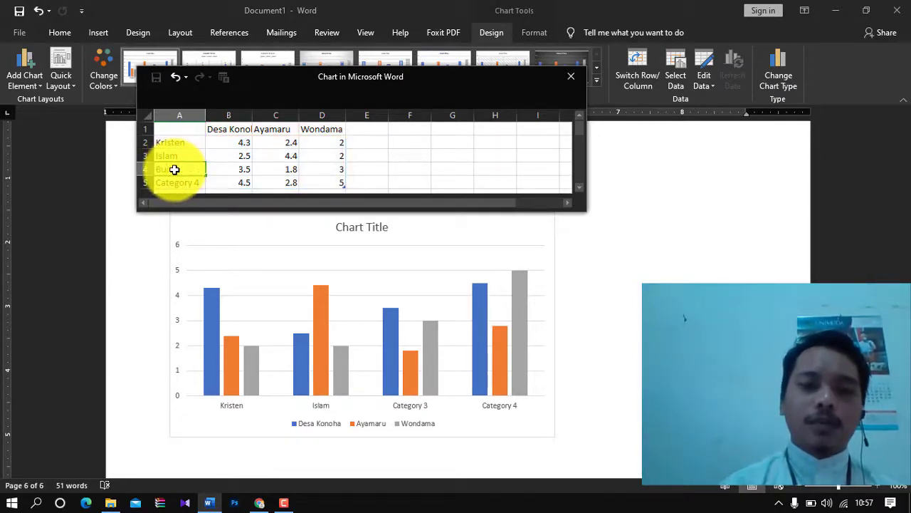
{"action": "type", "text": "Budha"}
{"action": "key", "text": "Return"}
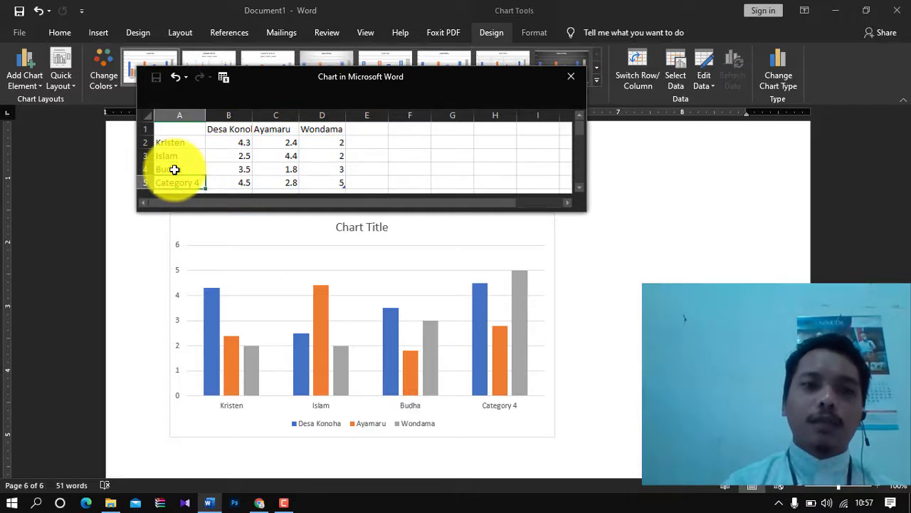
{"action": "type", "text": "Khat"}
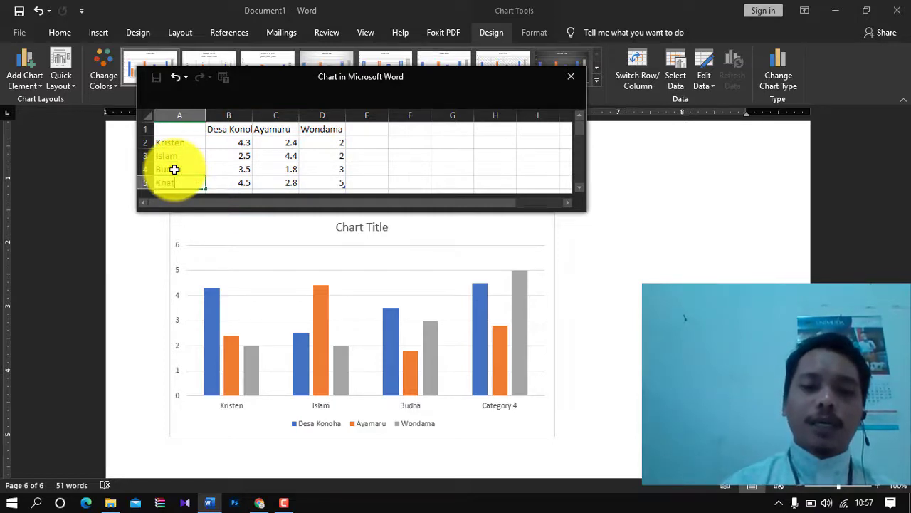
{"action": "type", "text": "olik"}
{"action": "left_click", "coordinate": [221, 167]}
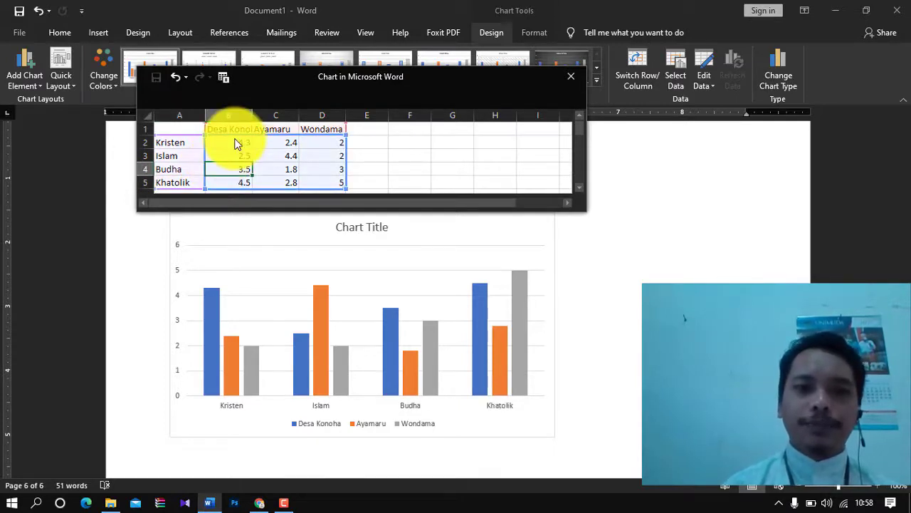
- Enter Desa Konoha values 23, 15, 20 and 15 for Kristen, Islam, Budha, Khatolik
{"action": "left_click", "coordinate": [237, 142]}
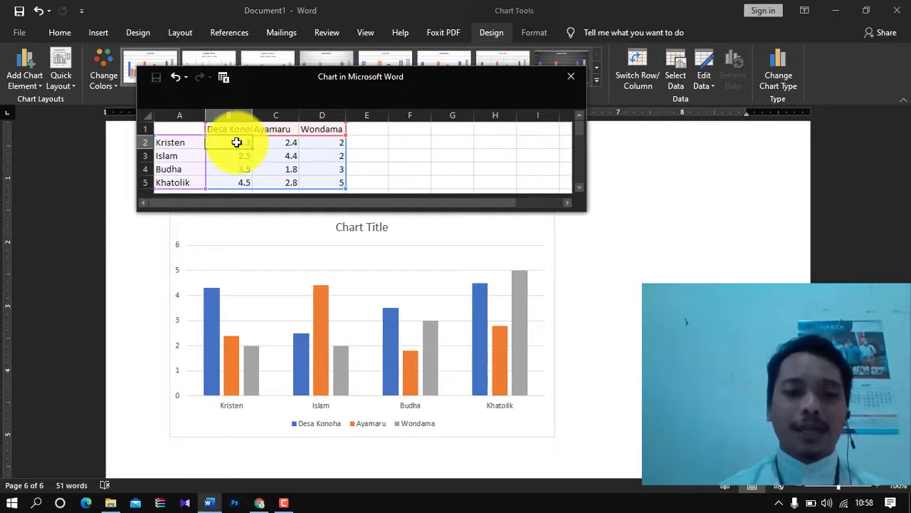
{"action": "type", "text": "23"}
{"action": "key", "text": "Return"}
{"action": "type", "text": "1"}
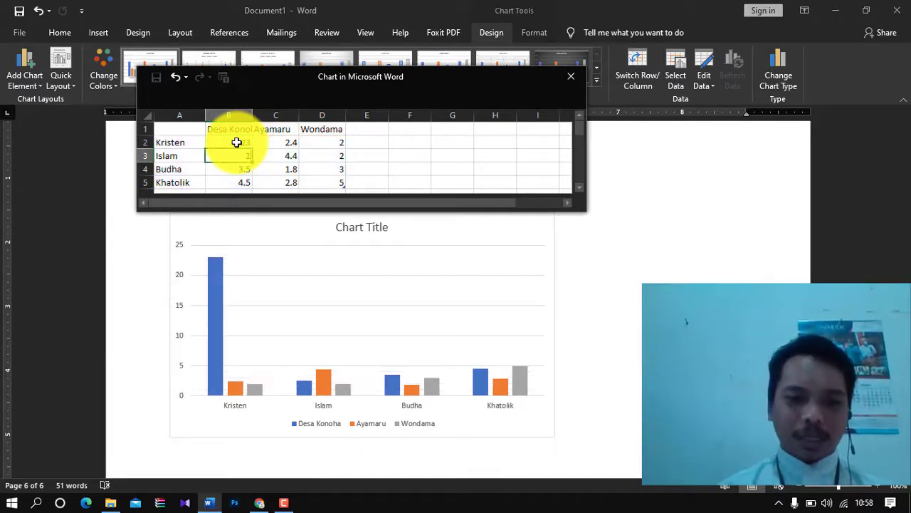
{"action": "type", "text": "5"}
{"action": "key", "text": "Return"}
{"action": "type", "text": "2"}
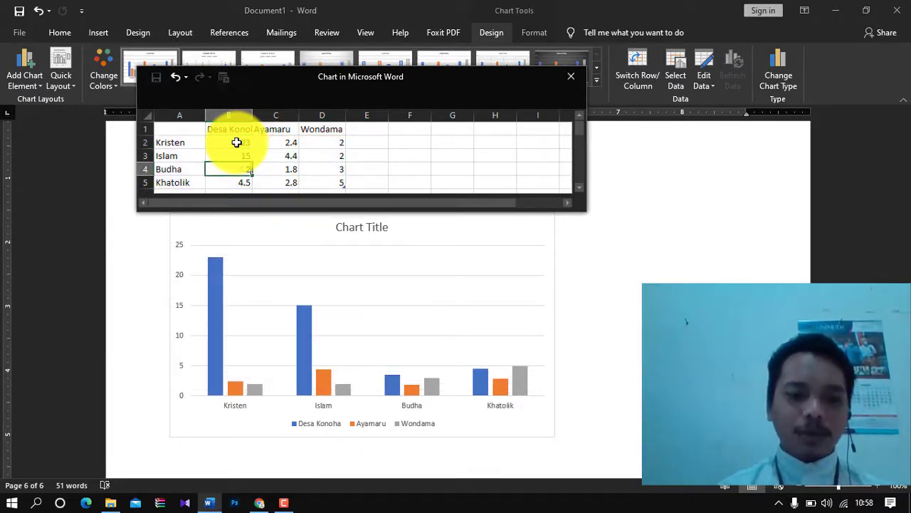
{"action": "type", "text": "0"}
{"action": "key", "text": "Return"}
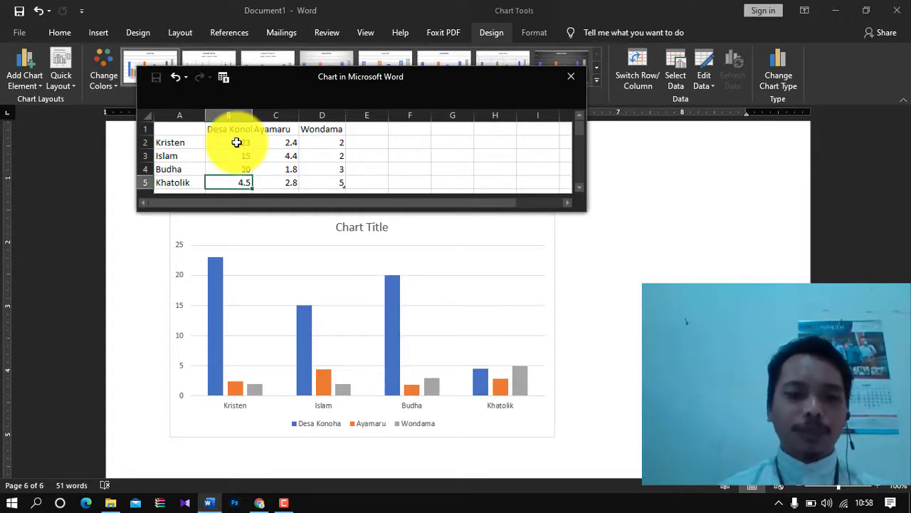
{"action": "type", "text": "15"}
{"action": "key", "text": "Tab"}
- Enter Ayamaru values 13 Khatolik, 14 Budha, 17 Islam and 20 Kristen
{"action": "type", "text": "1"}
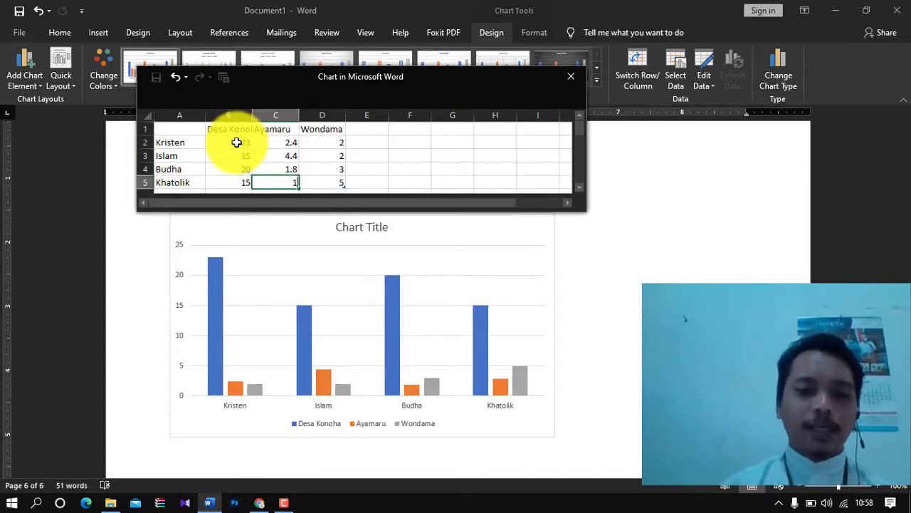
{"action": "type", "text": "3"}
{"action": "key", "text": "Up"}
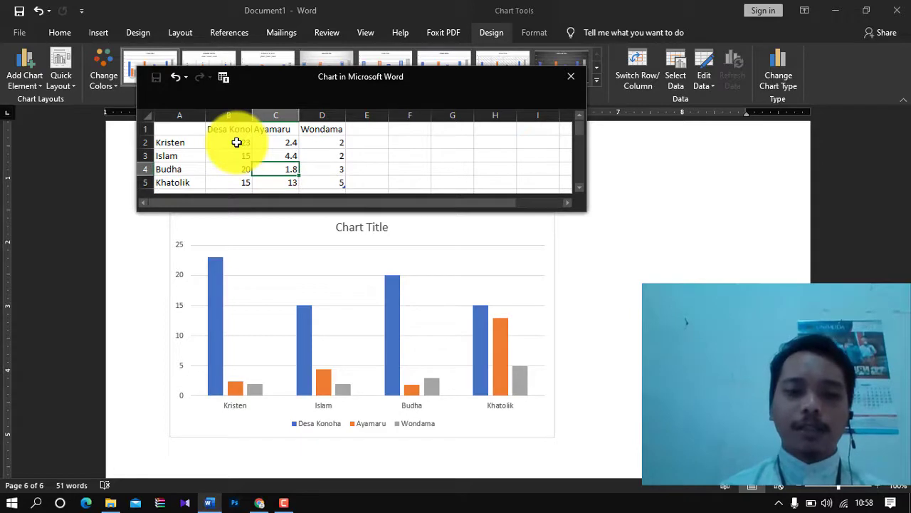
{"action": "type", "text": "14"}
{"action": "key", "text": "Up"}
{"action": "type", "text": "17"}
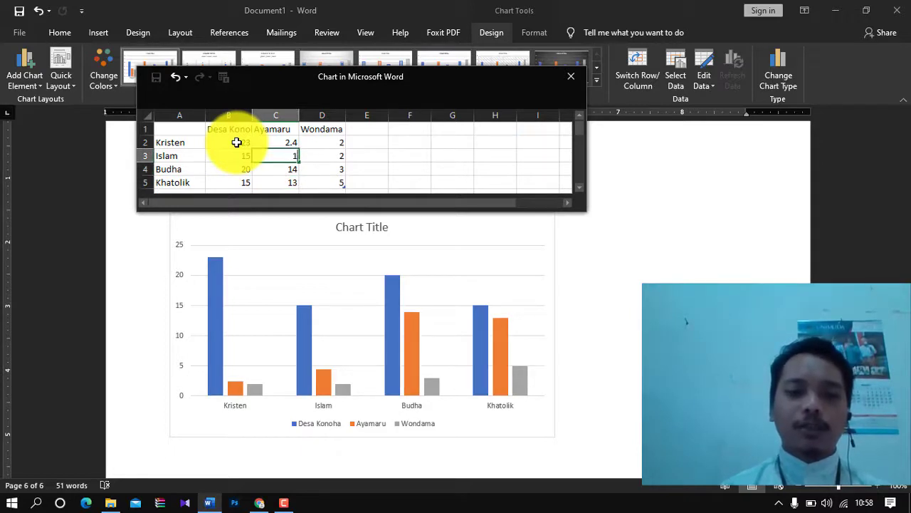
{"action": "key", "text": "Up"}
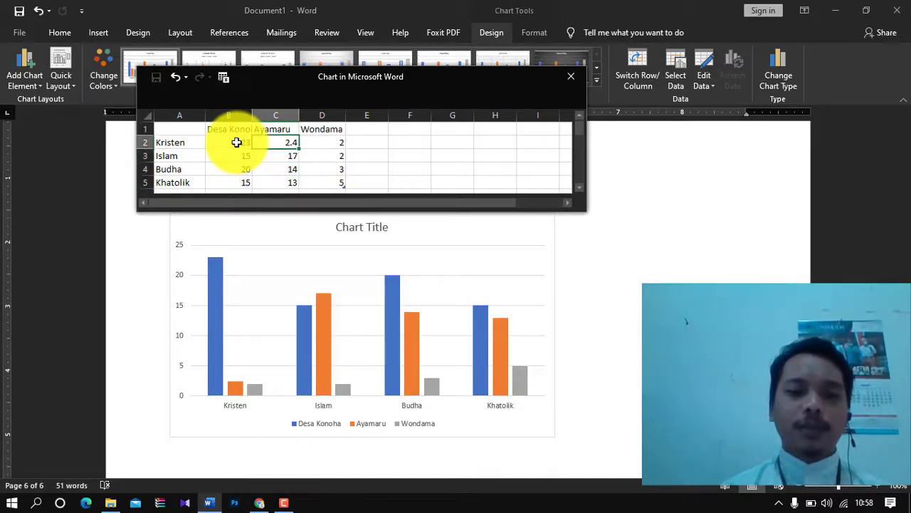
{"action": "type", "text": "2"}
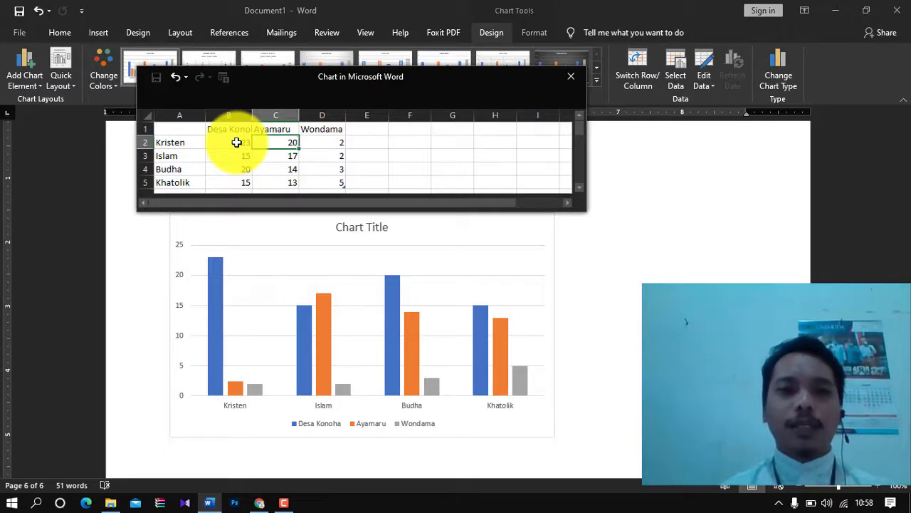
{"action": "type", "text": "0"}
{"action": "key", "text": "Tab"}
- Enter Wondama values 23 Kristen, 23 Islam, 32 Budha, then close the data sheet
{"action": "type", "text": "23"}
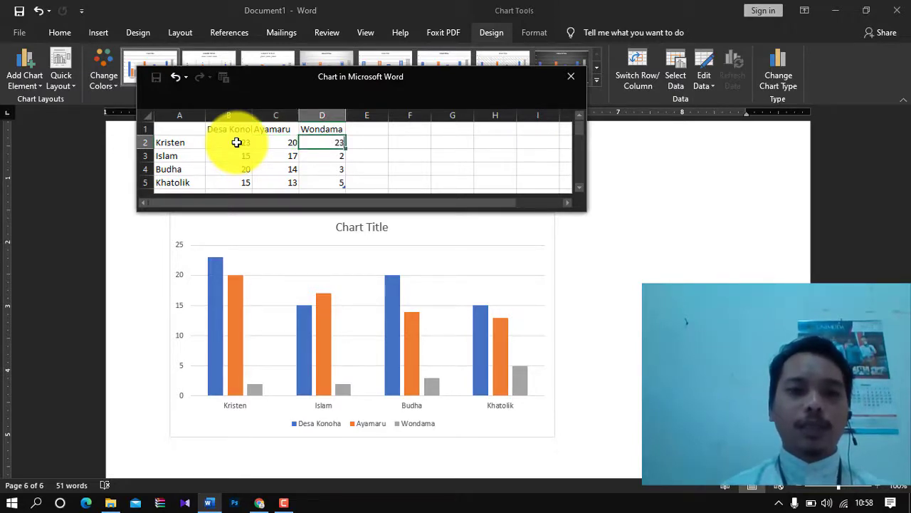
{"action": "key", "text": "Return"}
{"action": "type", "text": "23"}
{"action": "key", "text": "Return"}
{"action": "type", "text": "32"}
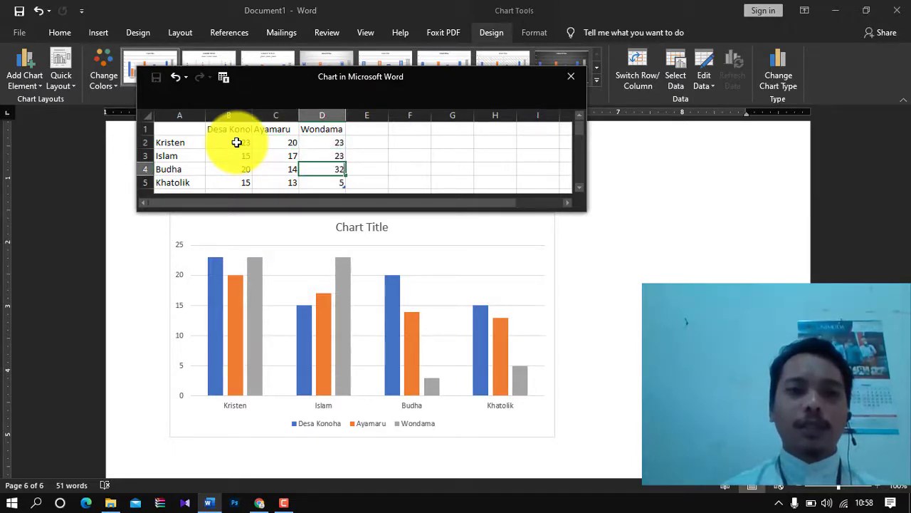
{"action": "key", "text": "Return"}
{"action": "key", "text": "Return"}
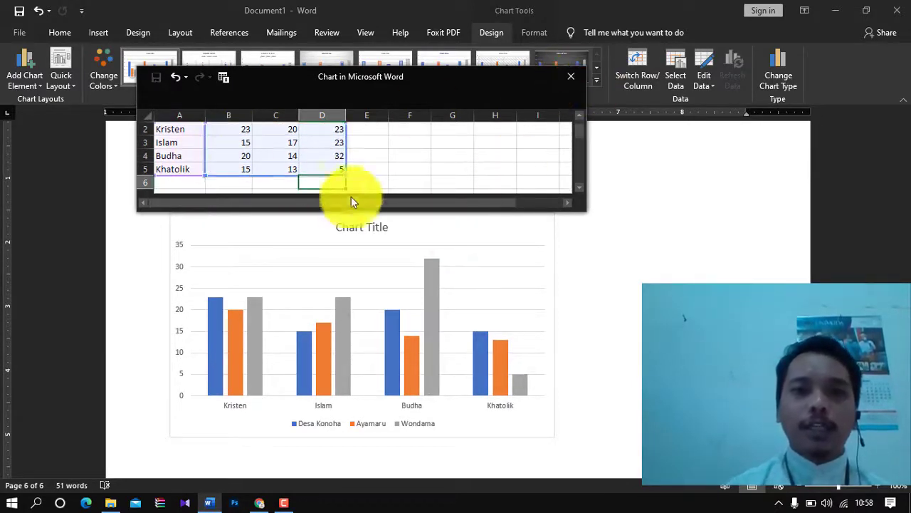
{"action": "left_click", "coordinate": [565, 80]}
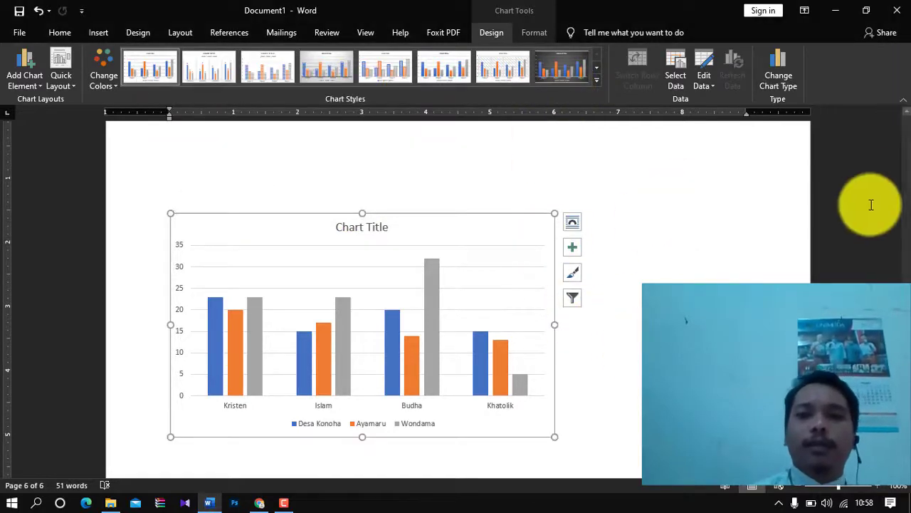
- Replace the 'Chart Title' placeholder with 'Sebaran Agama'
{"action": "left_click", "coordinate": [666, 319]}
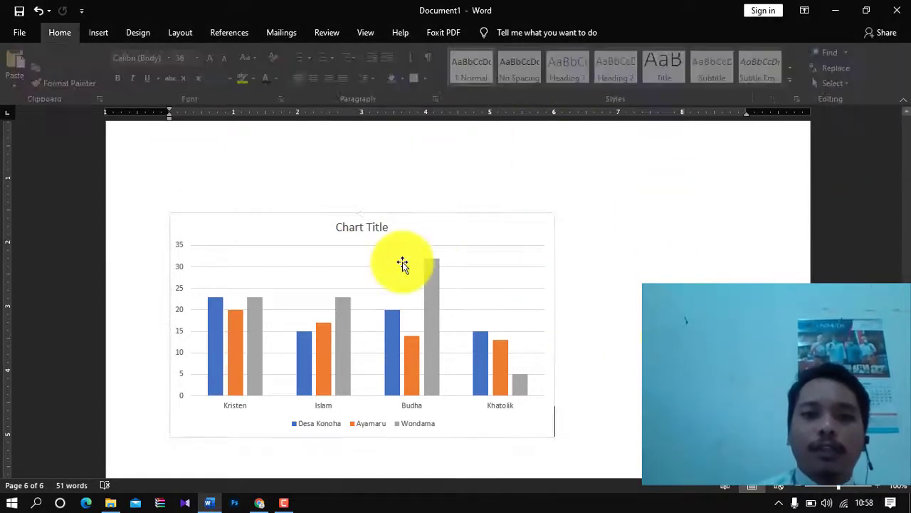
{"action": "double_click", "coordinate": [375, 226]}
{"action": "left_click", "coordinate": [374, 228]}
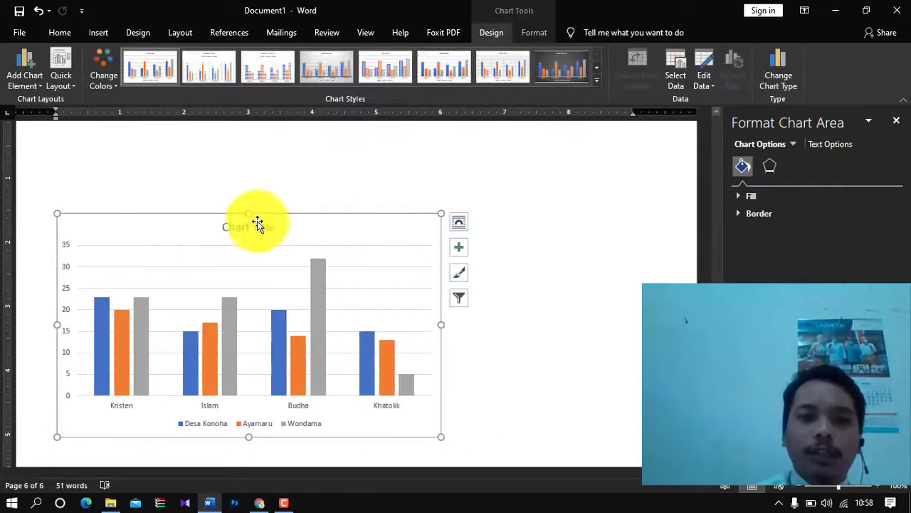
{"action": "left_click", "coordinate": [259, 226]}
{"action": "left_click", "coordinate": [260, 225]}
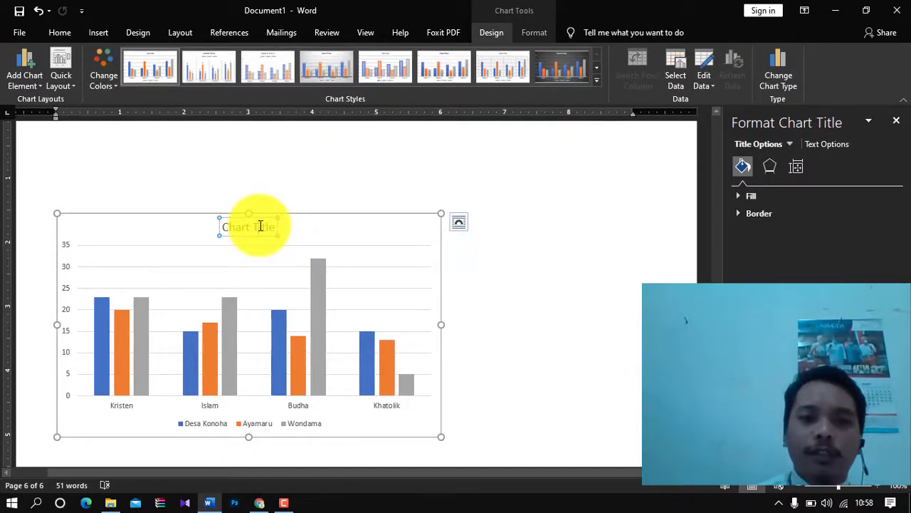
{"action": "key", "text": "Right"}
{"action": "key", "text": "BackSpace"}
{"action": "key", "text": "BackSpace"}
{"action": "key", "text": "BackSpace"}
{"action": "key", "text": "BackSpace"}
{"action": "key", "text": "BackSpace"}
{"action": "key", "text": "BackSpace"}
{"action": "key", "text": "BackSpace"}
{"action": "key", "text": "BackSpace"}
{"action": "key", "text": "BackSpace"}
{"action": "key", "text": "BackSpace"}
{"action": "key", "text": "BackSpace"}
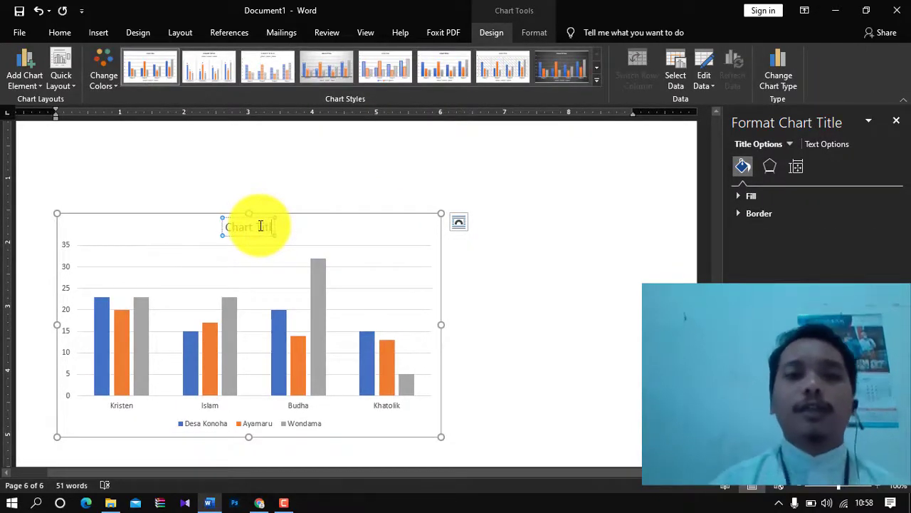
{"action": "type", "text": "Sebaran Agama"}
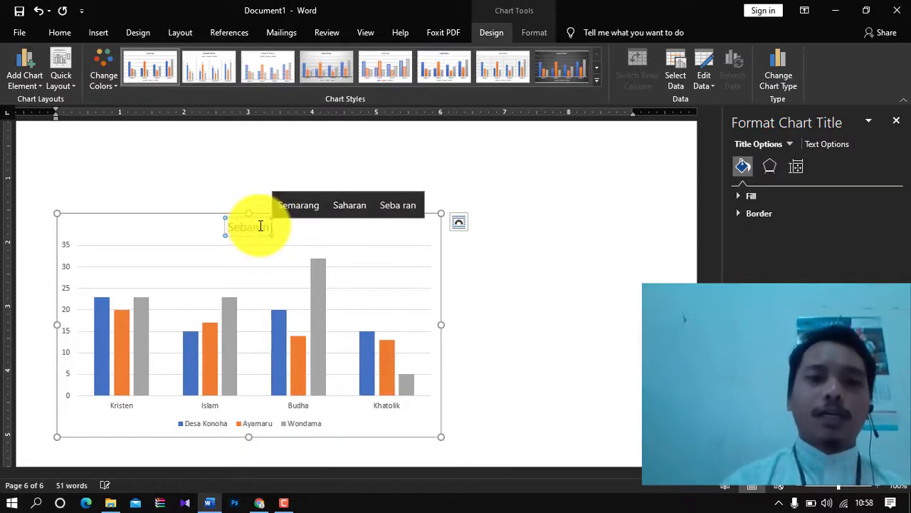
{"action": "left_click", "coordinate": [517, 224]}
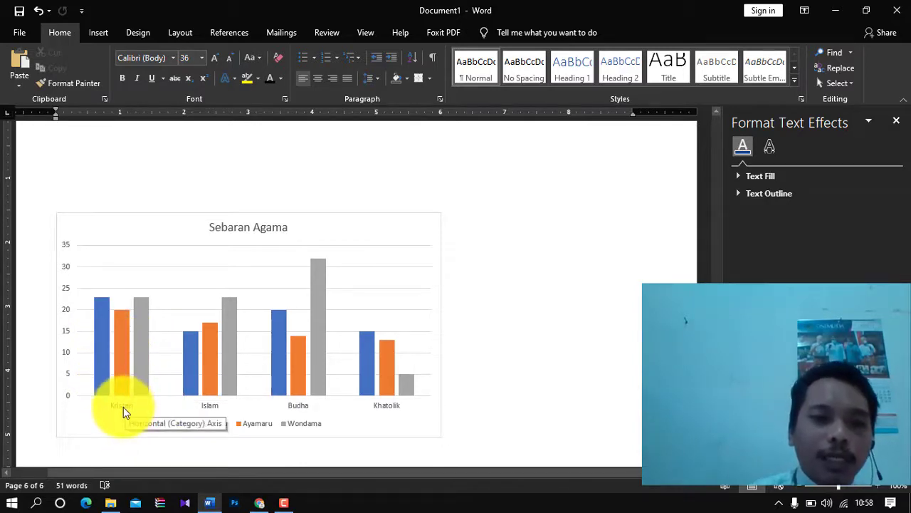
{"action": "mouse_move", "coordinate": [132, 313]}
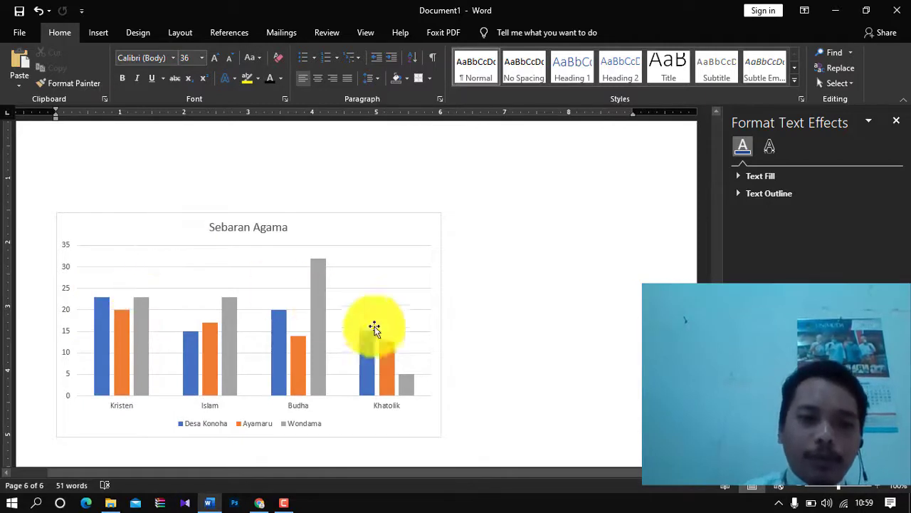
- Insert a screen clipping of the Downloads File Explorer window below the chart
{"action": "left_click", "coordinate": [99, 32]}
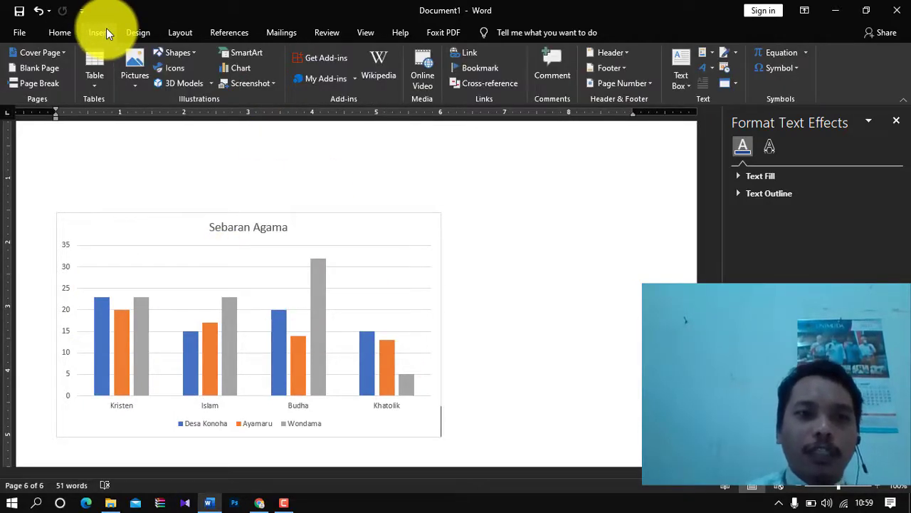
{"action": "left_click", "coordinate": [277, 81]}
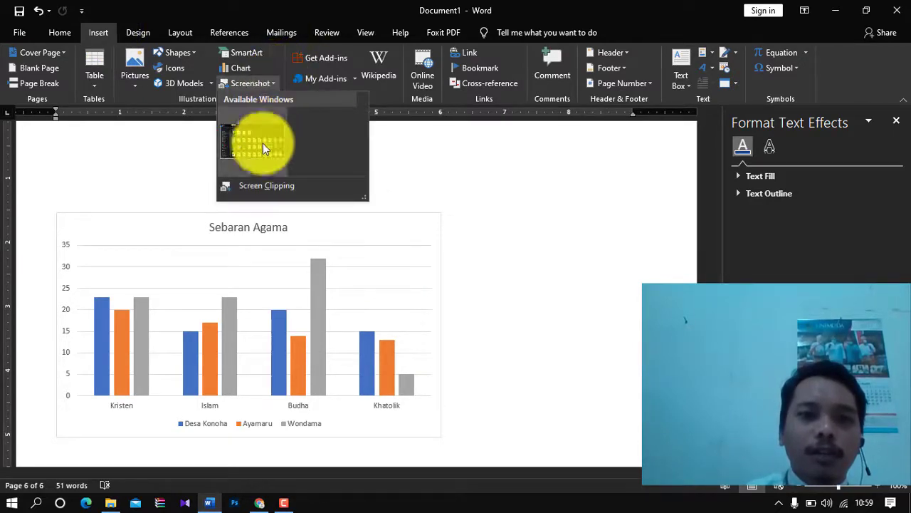
{"action": "left_click", "coordinate": [257, 186]}
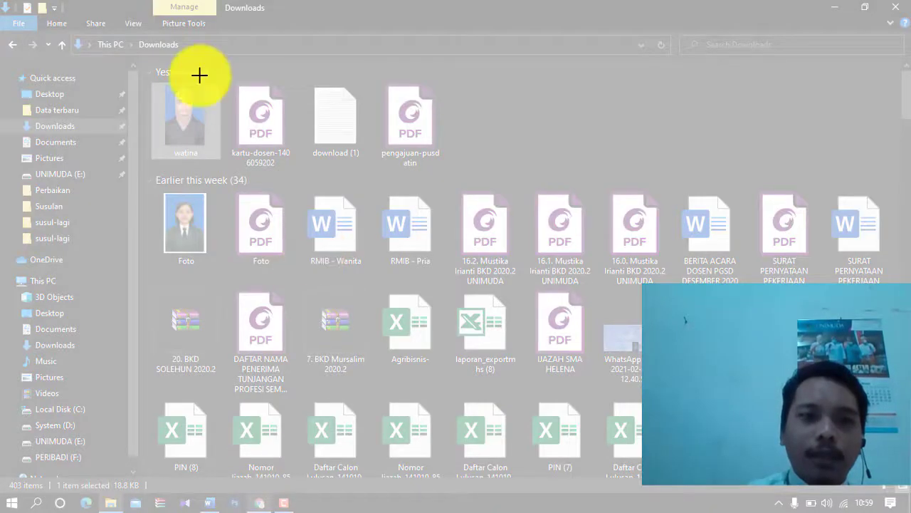
{"action": "left_click_drag", "start_coordinate": [123, 36], "coordinate": [897, 487]}
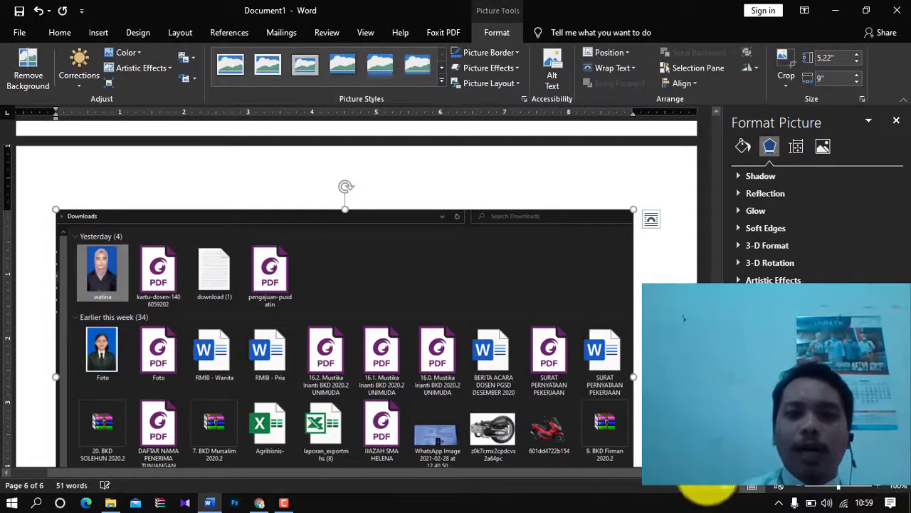
{"action": "left_click_drag", "start_coordinate": [716, 404], "coordinate": [717, 421]}
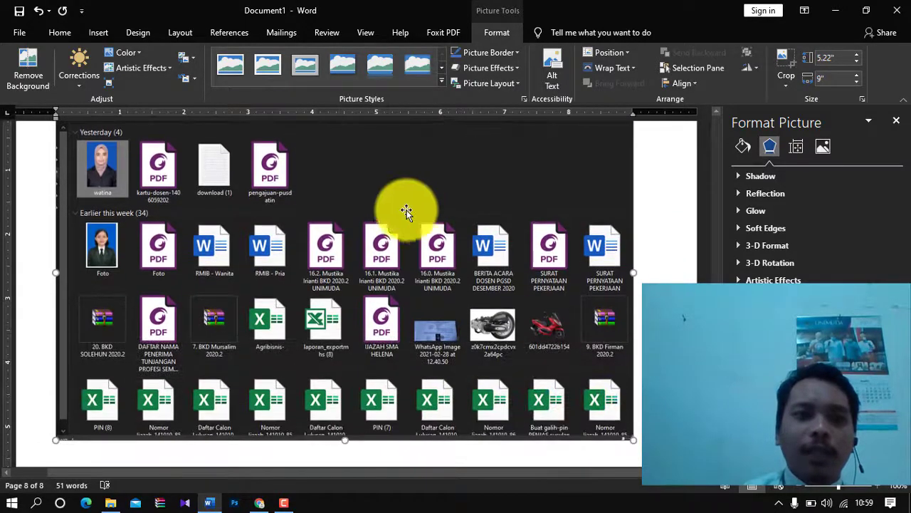
{"action": "left_click", "coordinate": [99, 34]}
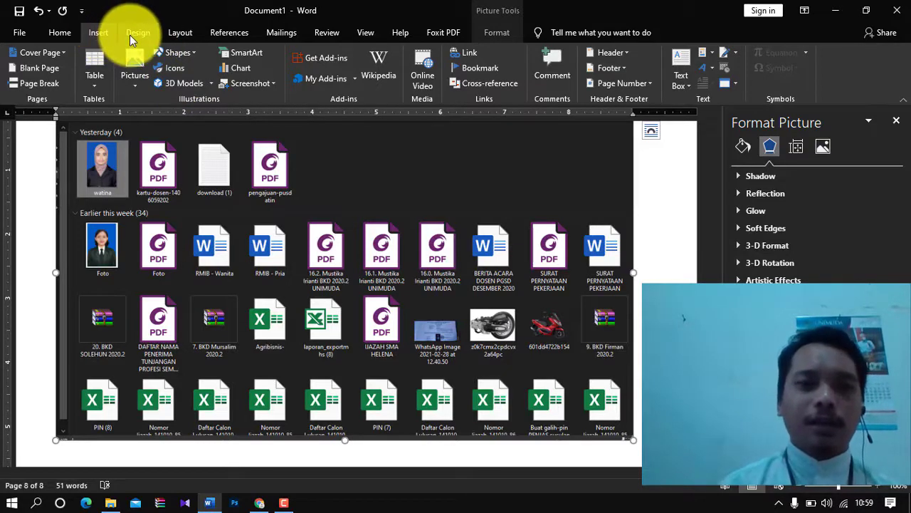
- Insert a wider screen clipping of the whole Downloads window including its folder list
{"action": "left_click", "coordinate": [245, 83]}
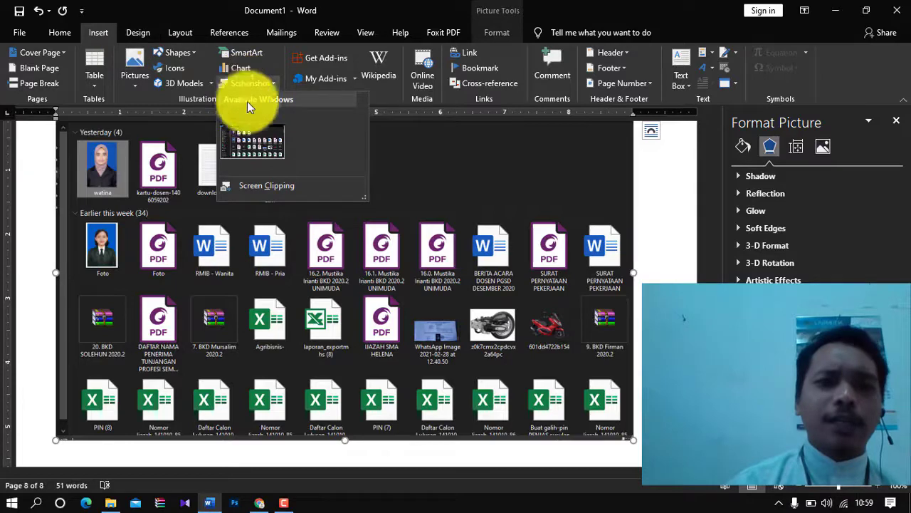
{"action": "left_click", "coordinate": [252, 186]}
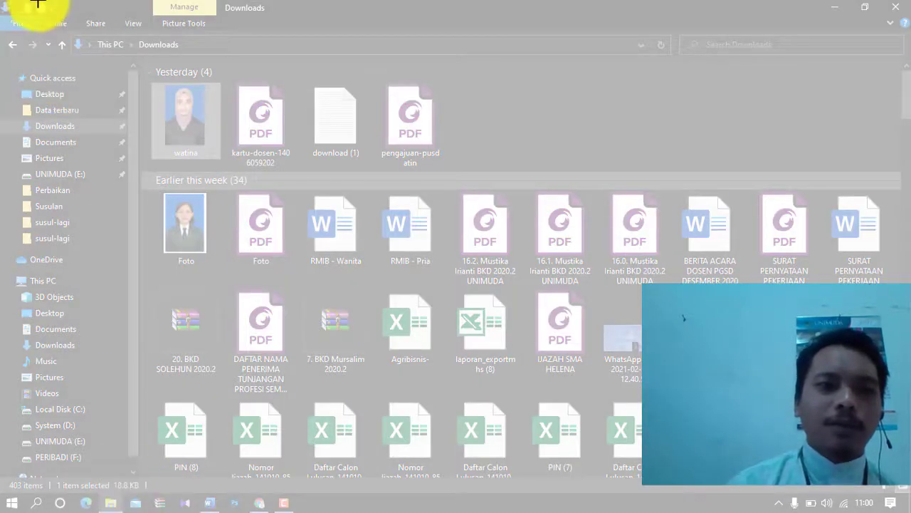
{"action": "left_click_drag", "start_coordinate": [14, 4], "coordinate": [904, 470]}
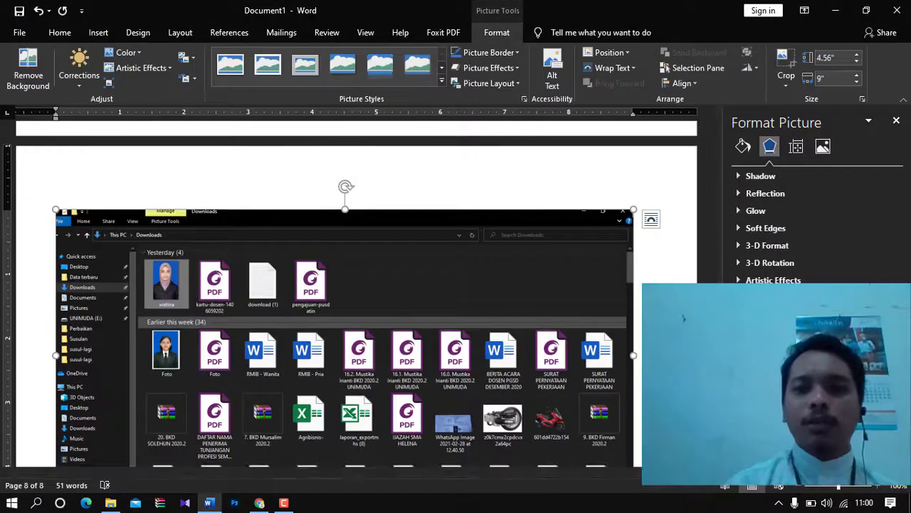
- Add a new empty comment beside the screenshot
{"action": "scroll", "coordinate": [356, 292], "scroll_direction": "down", "scroll_amount": 3}
{"action": "scroll", "coordinate": [356, 291], "scroll_direction": "up", "scroll_amount": 3}
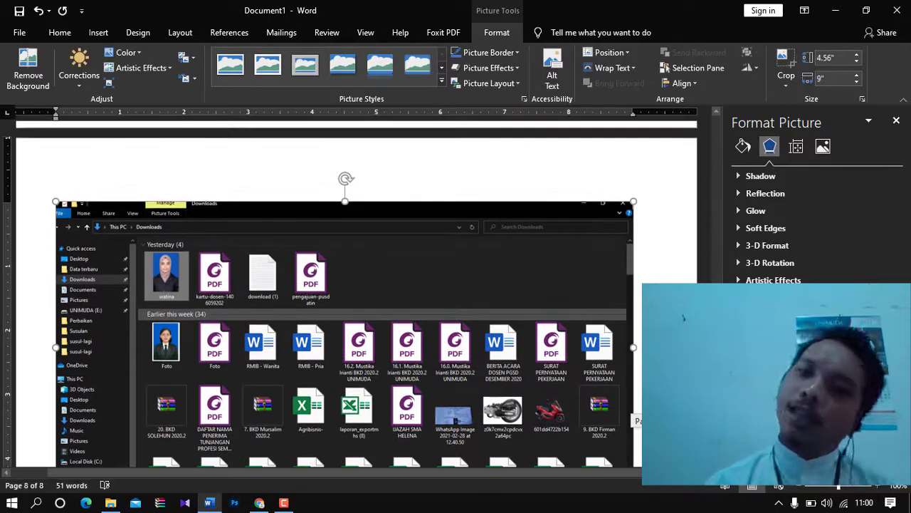
{"action": "scroll", "coordinate": [498, 306], "scroll_direction": "down", "scroll_amount": 3}
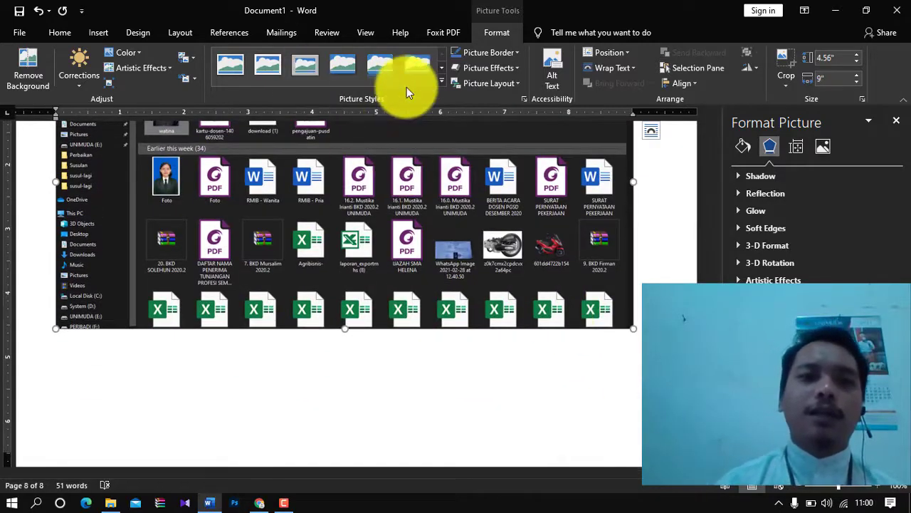
{"action": "left_click", "coordinate": [99, 32]}
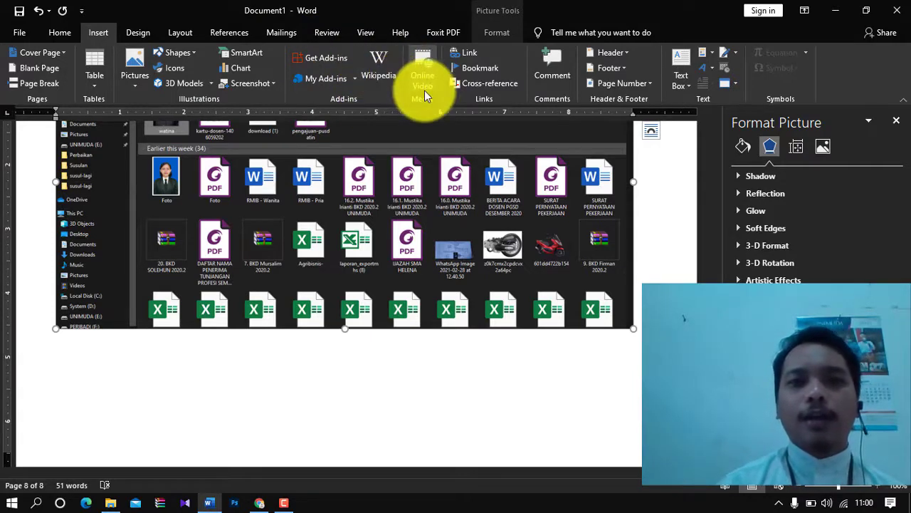
{"action": "left_click", "coordinate": [553, 59]}
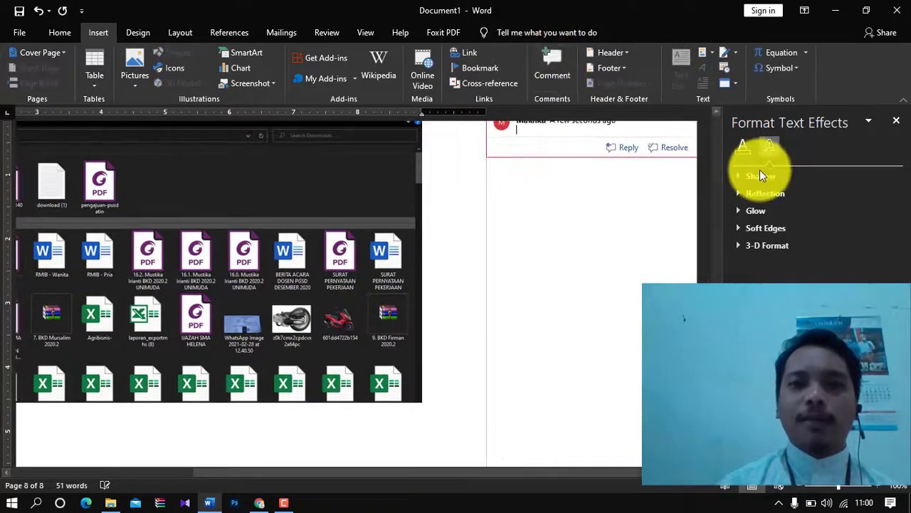
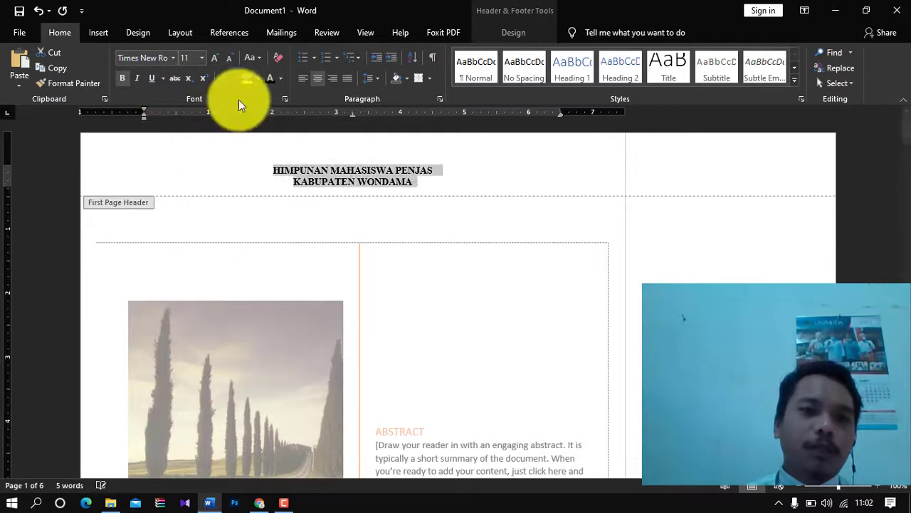
- Enlarge the first document's two-line header text to font size 18
{"action": "left_click", "coordinate": [202, 58]}
{"action": "left_click", "coordinate": [188, 163]}
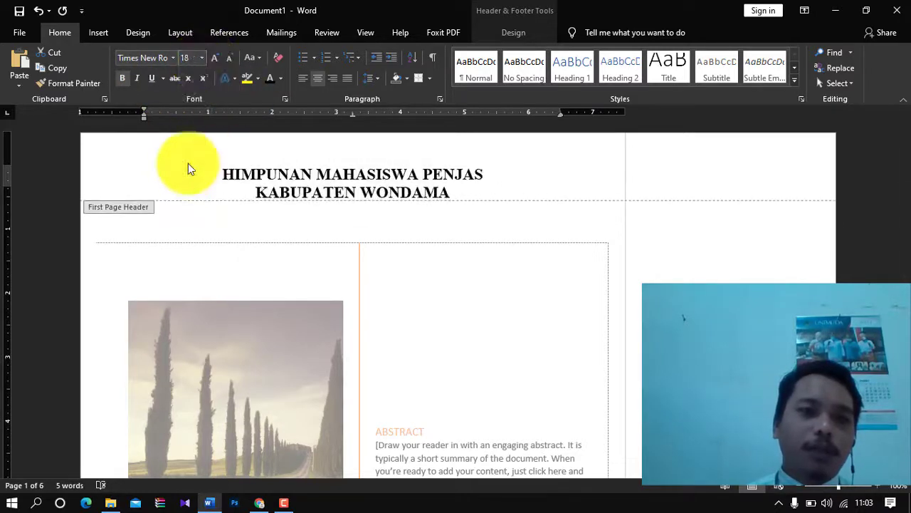
{"action": "left_click", "coordinate": [227, 174]}
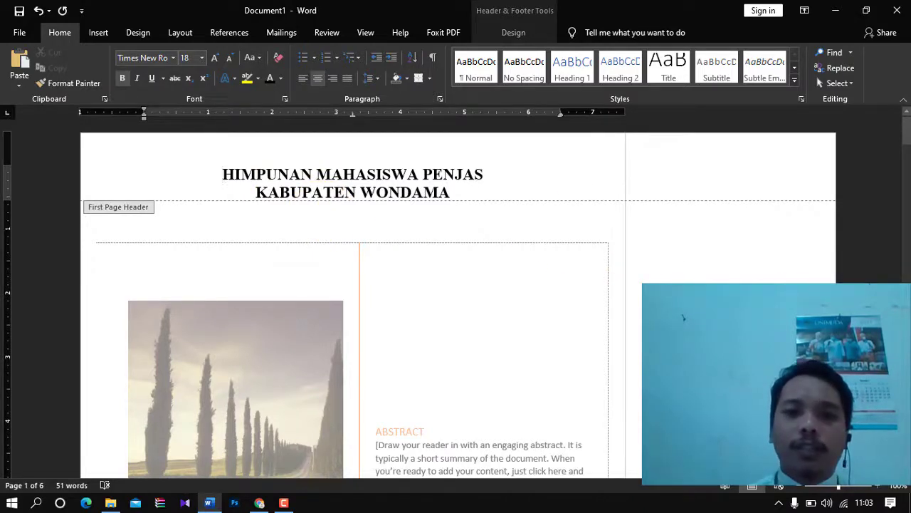
- Close header editing and start a new blank document with Ctrl+N
{"action": "double_click", "coordinate": [544, 297]}
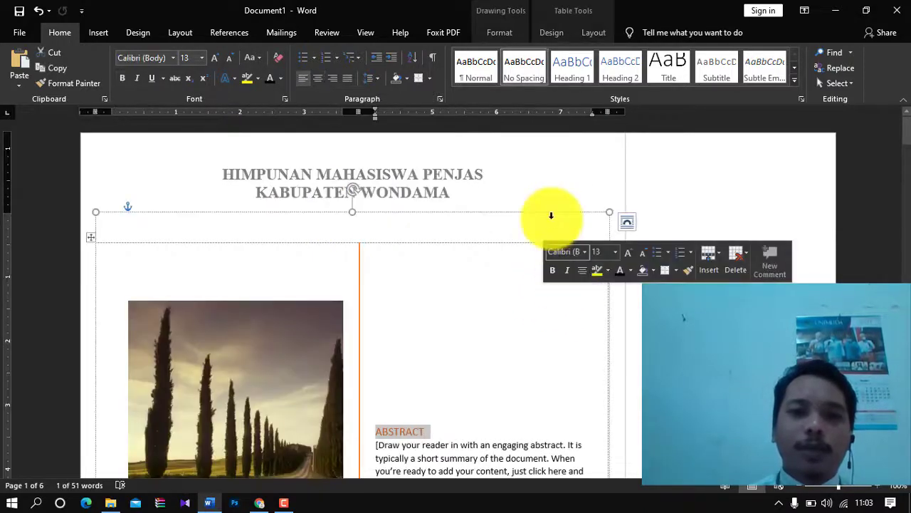
{"action": "left_click", "coordinate": [553, 305]}
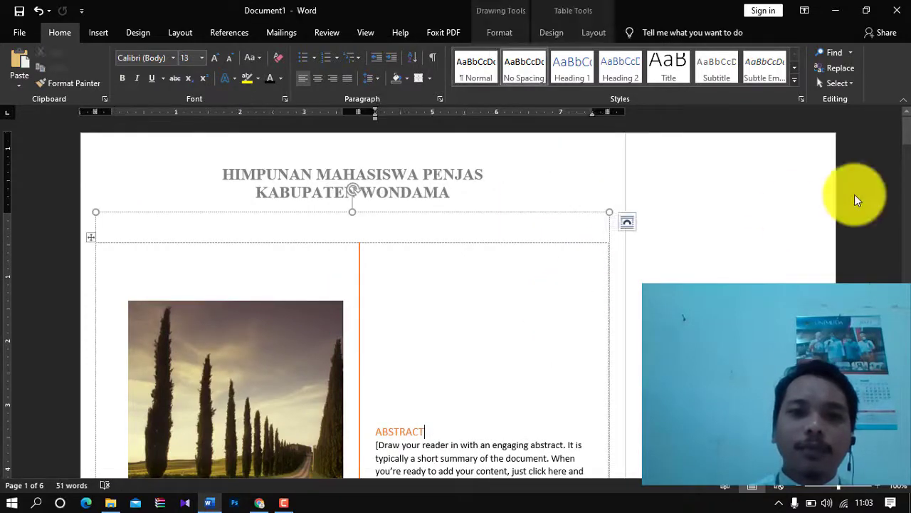
{"action": "left_click_drag", "start_coordinate": [899, 127], "coordinate": [897, 10]}
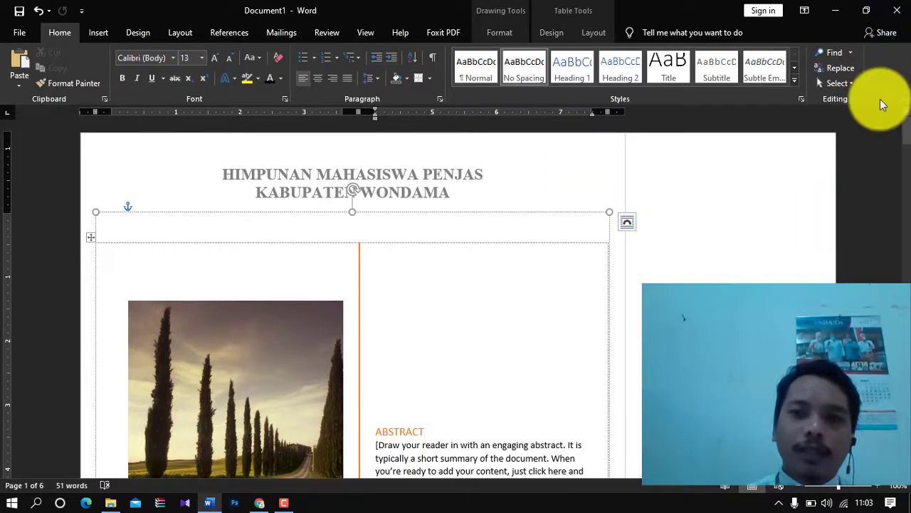
{"action": "key", "text": "ctrl+n"}
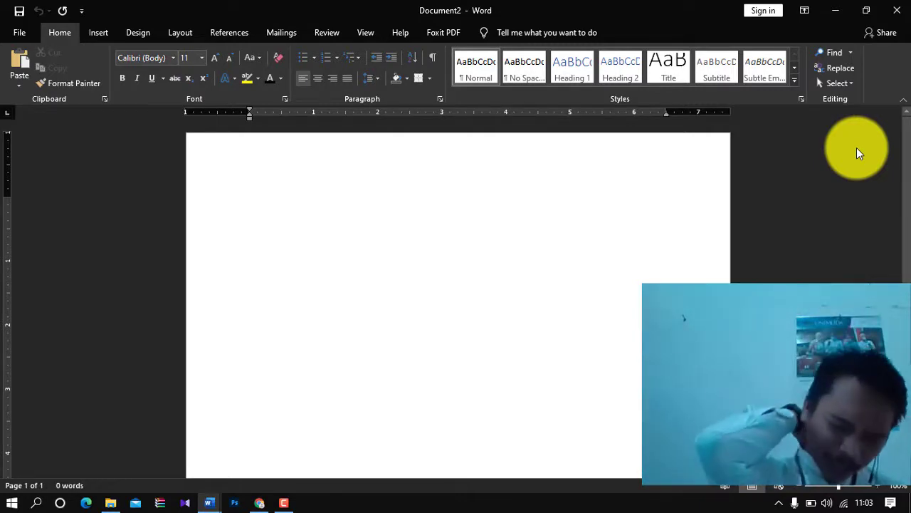
- Type the header lines 'HIMPUNAN PENJAS' and 'KABUPATEN WONDAMA' in the new document's header
{"action": "double_click", "coordinate": [453, 163]}
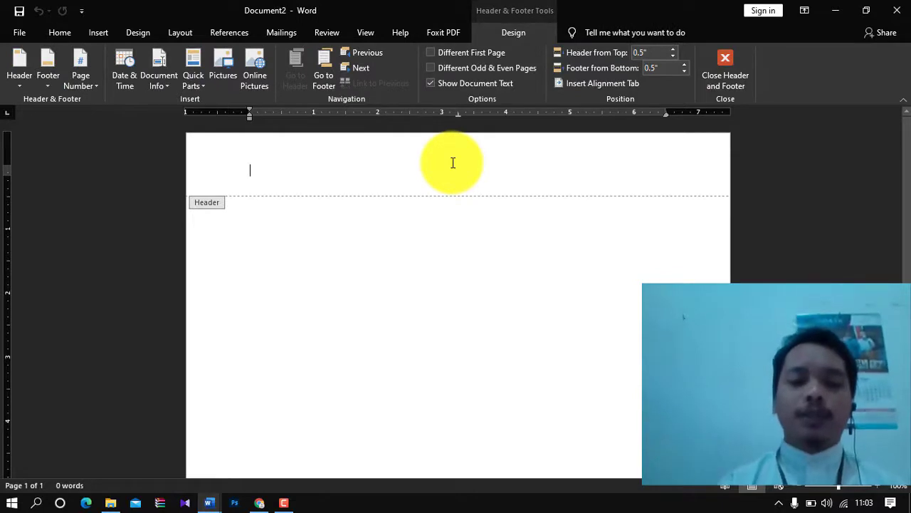
{"action": "type", "text": "PENJKAD"}
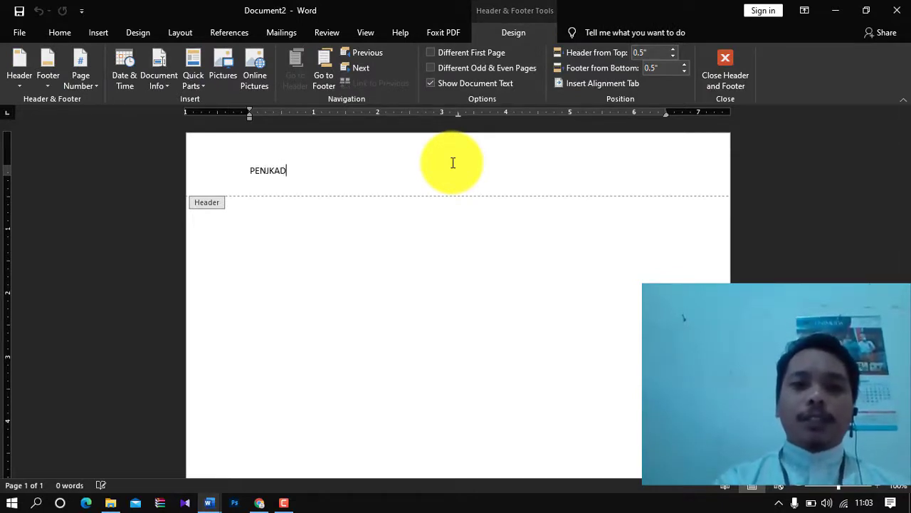
{"action": "type", "text": "HIMPUNAN"}
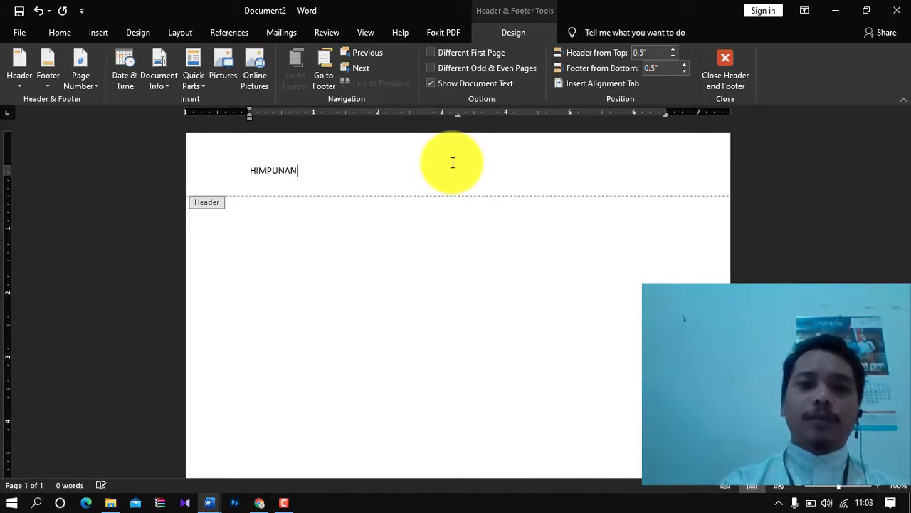
{"action": "type", "text": "P"}
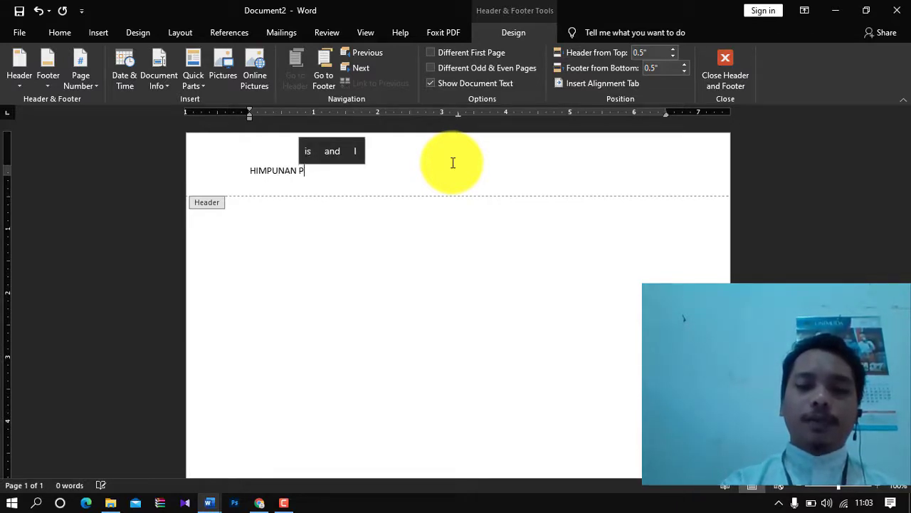
{"action": "type", "text": "ENJAS"}
{"action": "key", "text": "Return"}
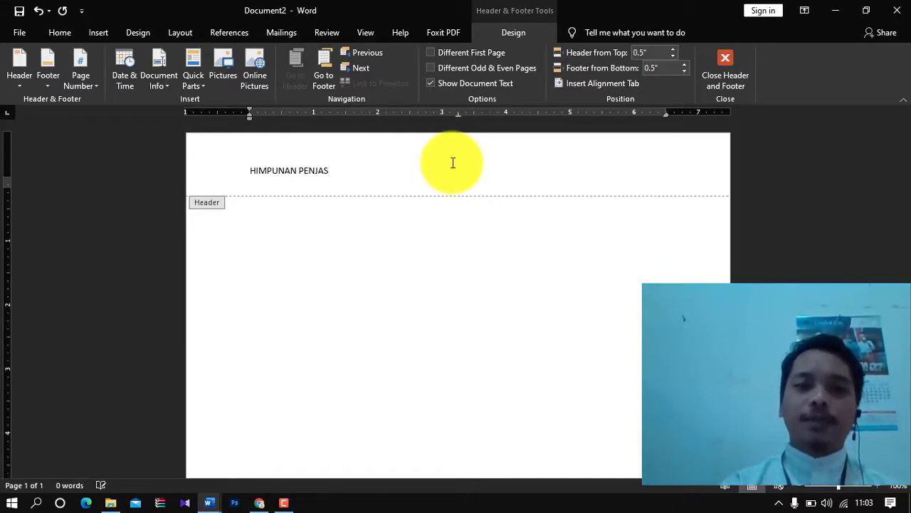
{"action": "type", "text": "KABUPATEN WONDAMA"}
- Make both header lines centred, bold and size 18, then close the header
{"action": "key", "text": "ctrl+a"}
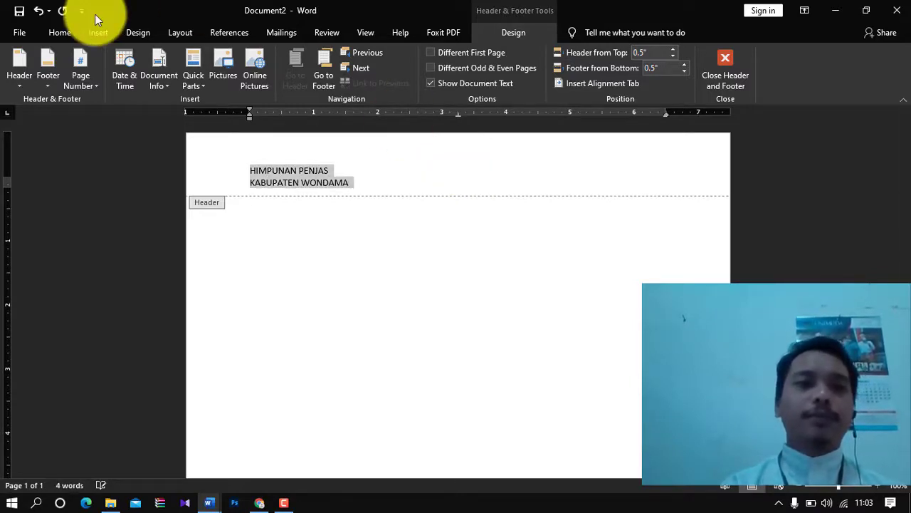
{"action": "left_click", "coordinate": [64, 30]}
{"action": "left_click", "coordinate": [318, 75]}
{"action": "left_click", "coordinate": [121, 77]}
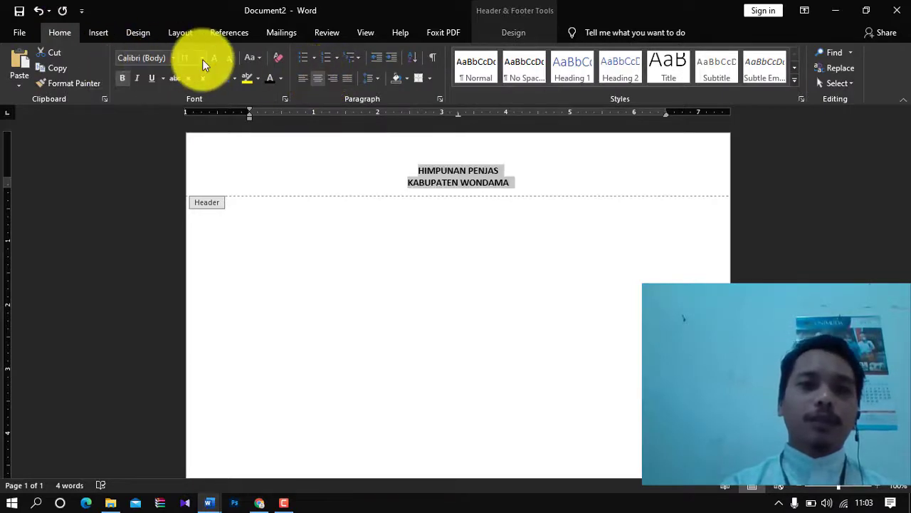
{"action": "left_click", "coordinate": [203, 59]}
{"action": "left_click", "coordinate": [186, 167]}
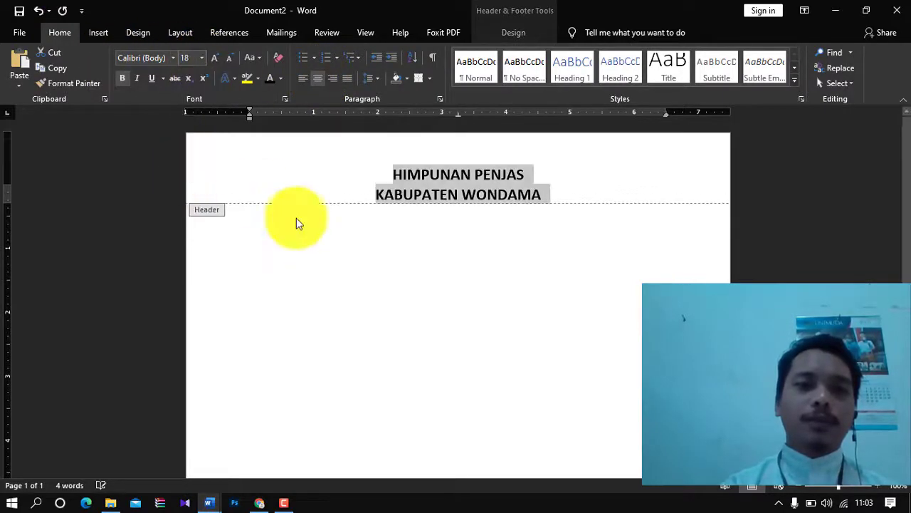
{"action": "double_click", "coordinate": [356, 274]}
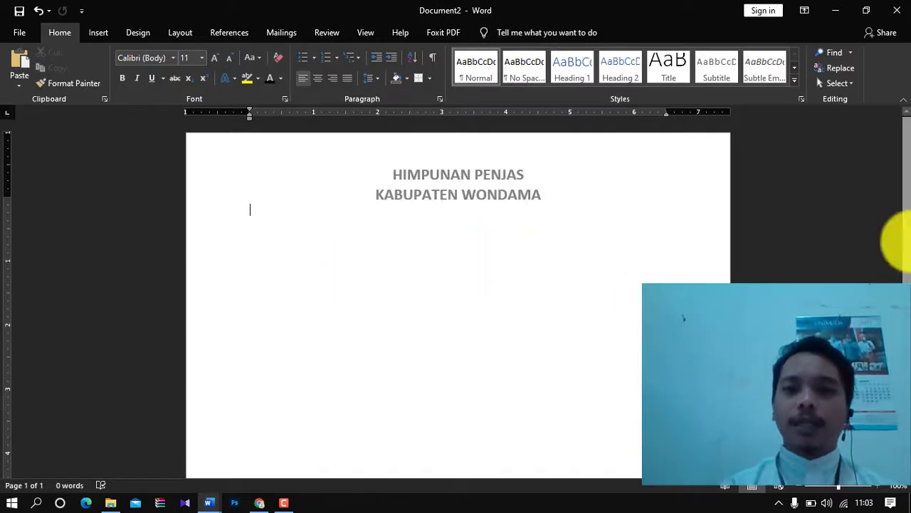
- Add blank lines to the body until a second page starts
{"action": "scroll", "coordinate": [894, 267], "scroll_direction": "down", "scroll_amount": 2}
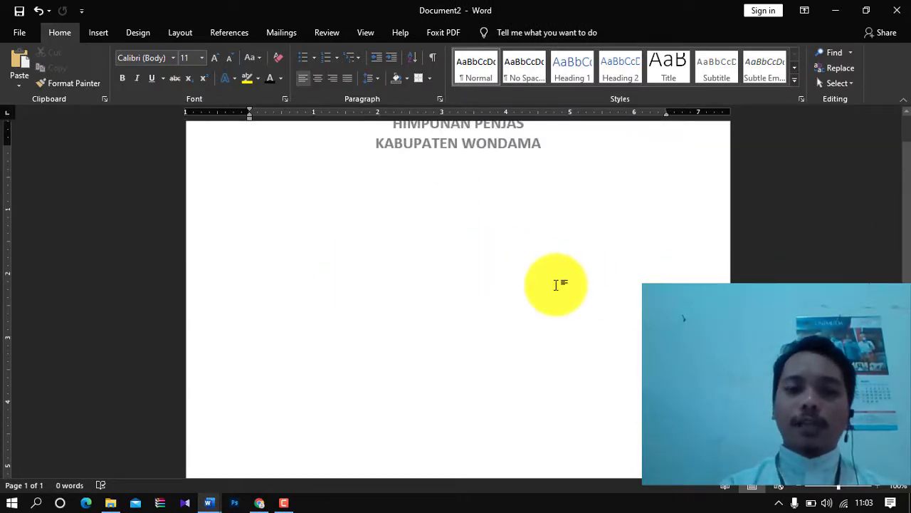
{"action": "key", "text": "Return"}
{"action": "key", "text": "Return"}
{"action": "key", "text": "Return"}
{"action": "key", "text": "Return"}
{"action": "key", "text": "Return"}
{"action": "key", "text": "Return"}
{"action": "key", "text": "Return"}
{"action": "key", "text": "Return"}
{"action": "key", "text": "Return"}
{"action": "key", "text": "Return"}
{"action": "key", "text": "Return"}
{"action": "key", "text": "Return"}
{"action": "key", "text": "Return"}
{"action": "key", "text": "Return"}
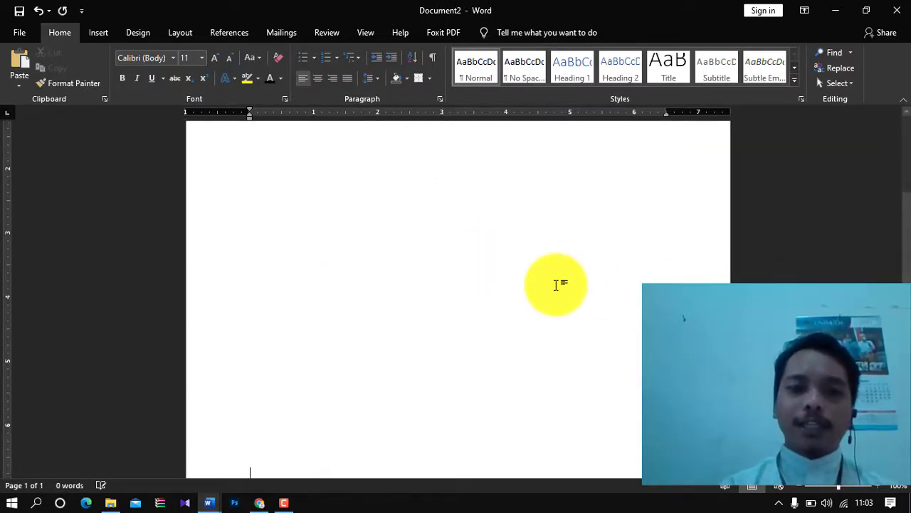
{"action": "key", "text": "Return"}
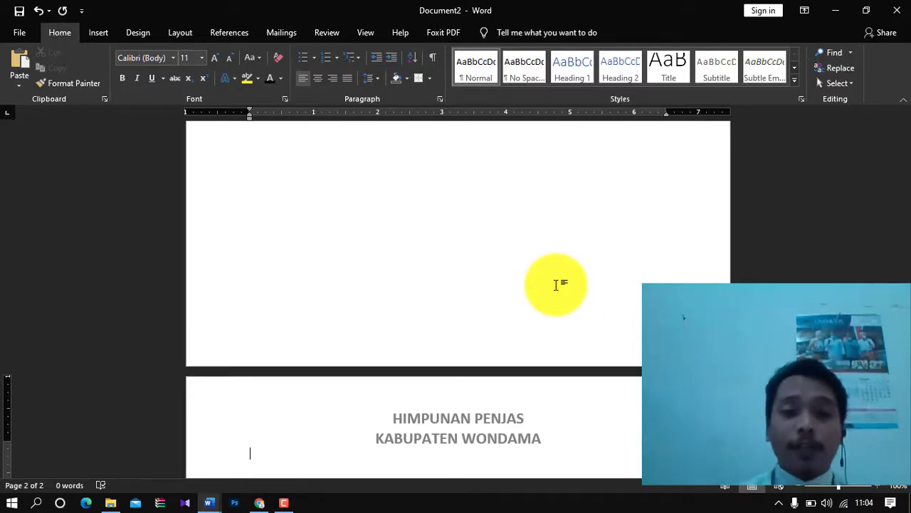
- Return to page 1 and open its footer for editing
{"action": "left_click", "coordinate": [556, 284]}
{"action": "scroll", "coordinate": [556, 285], "scroll_direction": "up", "scroll_amount": 5}
{"action": "scroll", "coordinate": [556, 285], "scroll_direction": "up", "scroll_amount": 2}
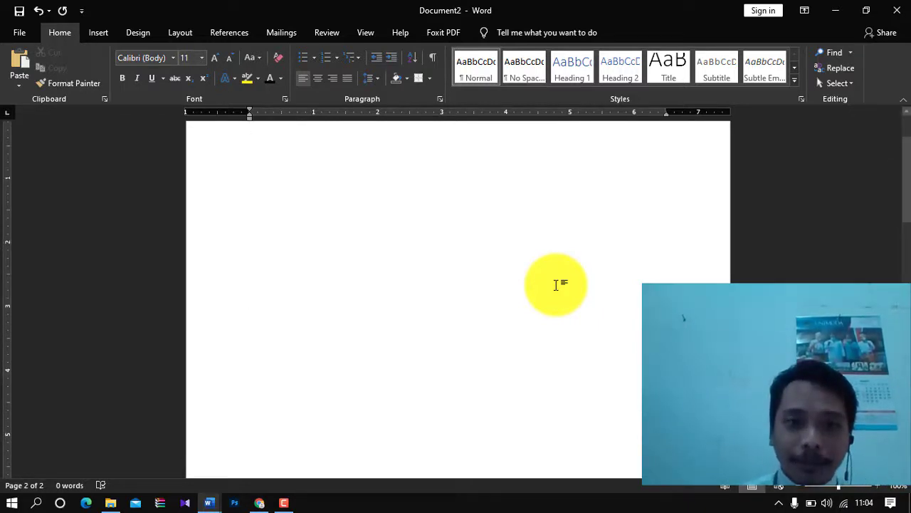
{"action": "left_click", "coordinate": [98, 32]}
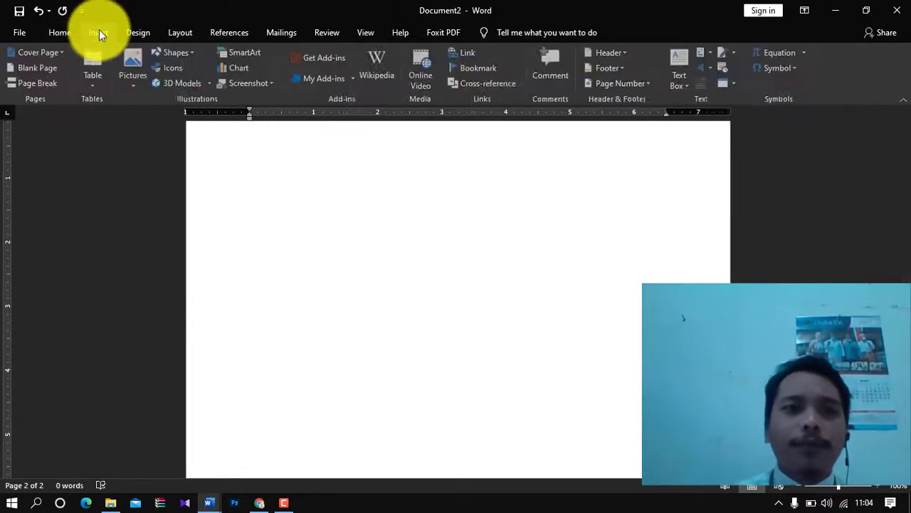
{"action": "left_click_drag", "start_coordinate": [904, 147], "coordinate": [875, 261]}
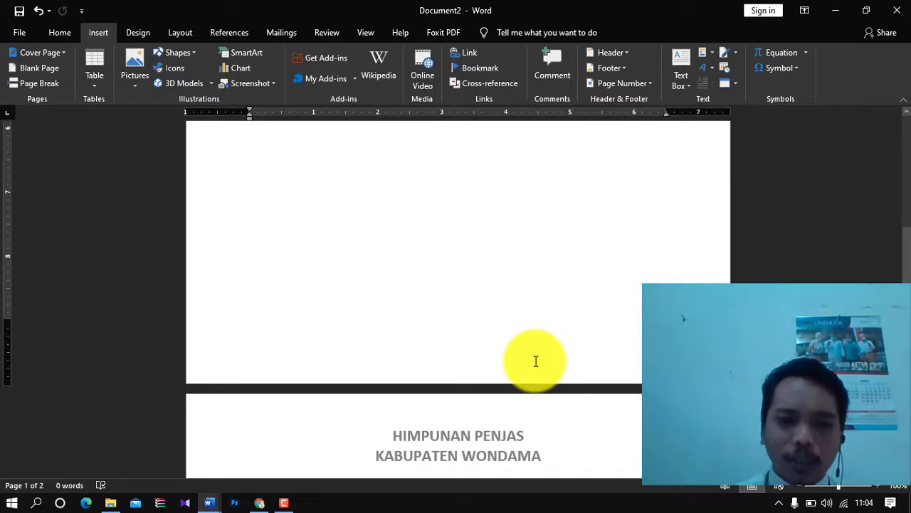
{"action": "double_click", "coordinate": [535, 361]}
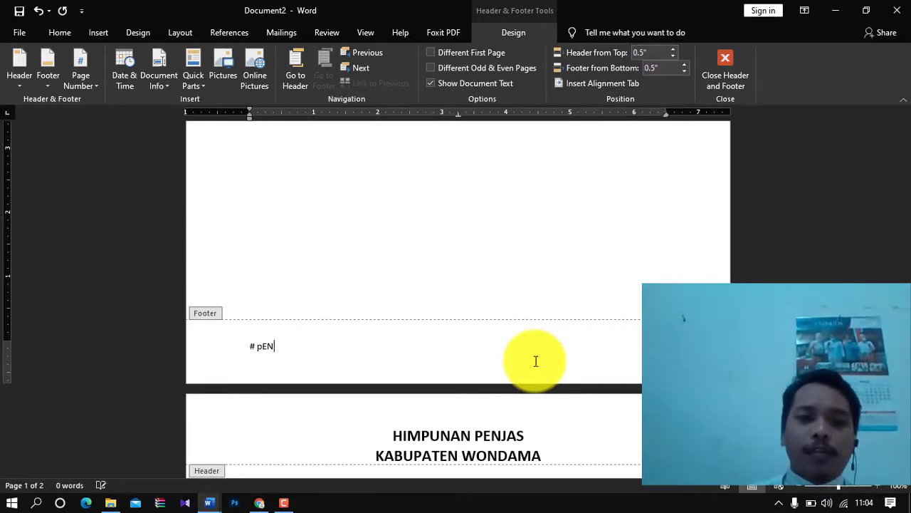
- Enter the footer slogan 'Penjas maju, Wondama berkibar', make it bold and right-aligned, and close the footer
{"action": "type", "text": "Penjas maju."}
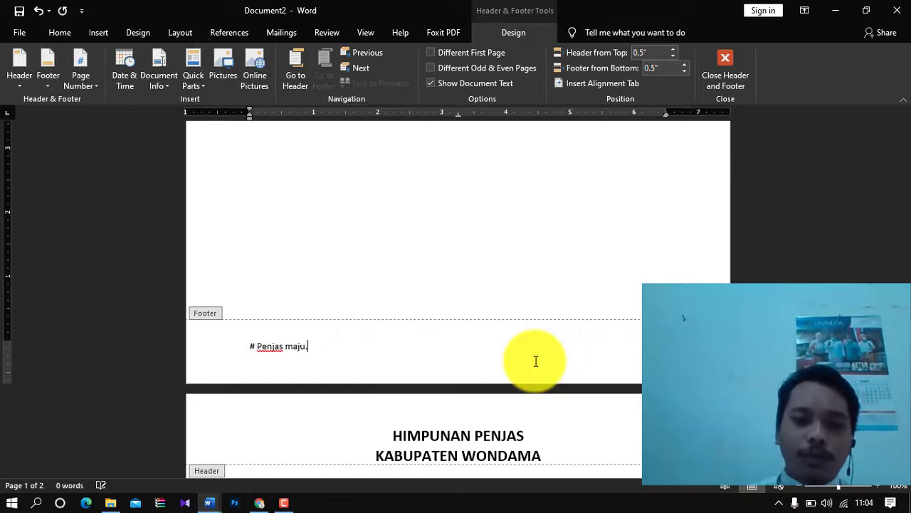
{"action": "type", "text": " Wondama"}
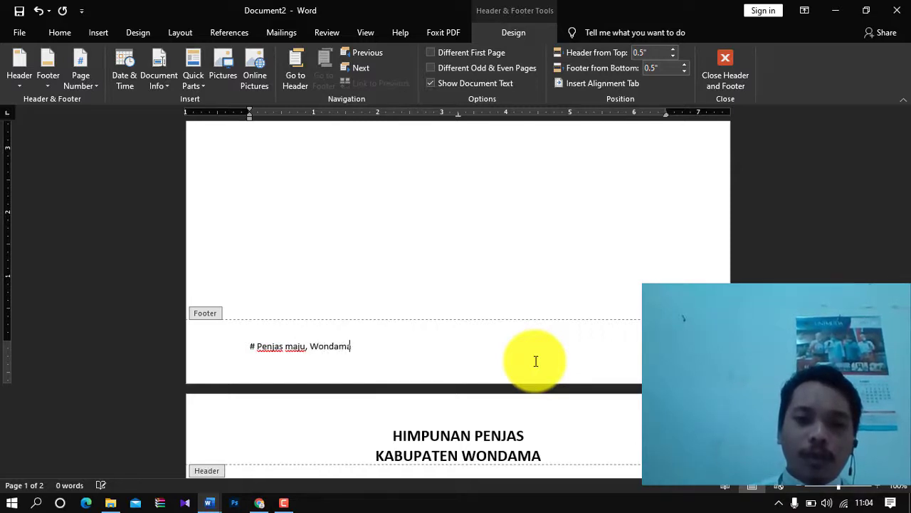
{"action": "type", "text": " berkibar"}
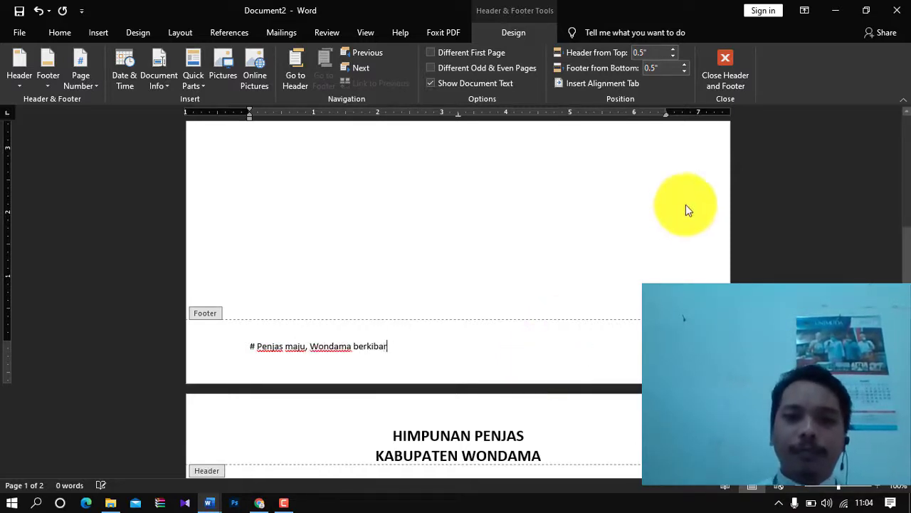
{"action": "key", "text": "ctrl+a"}
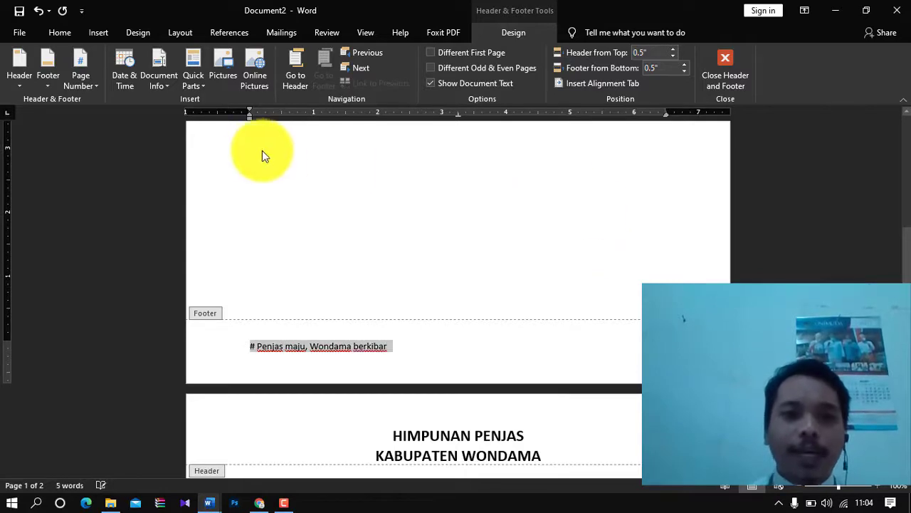
{"action": "left_click", "coordinate": [60, 32]}
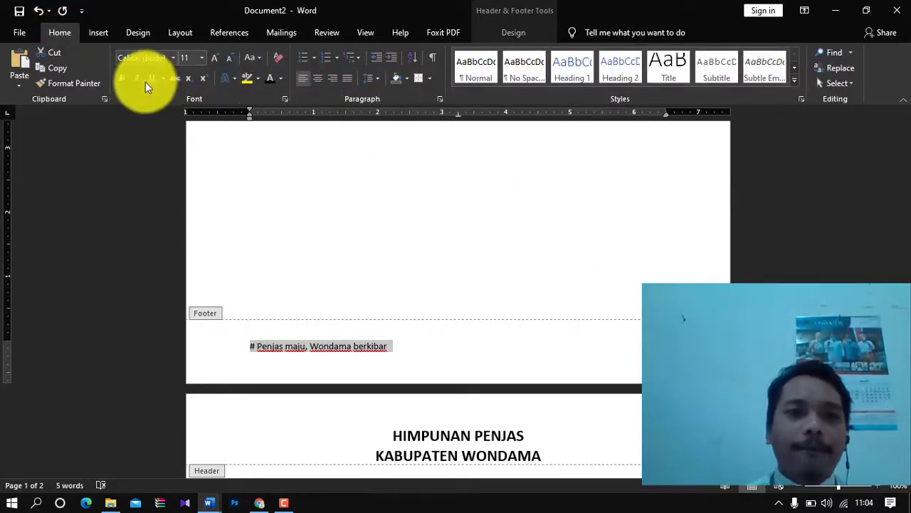
{"action": "left_click", "coordinate": [124, 80]}
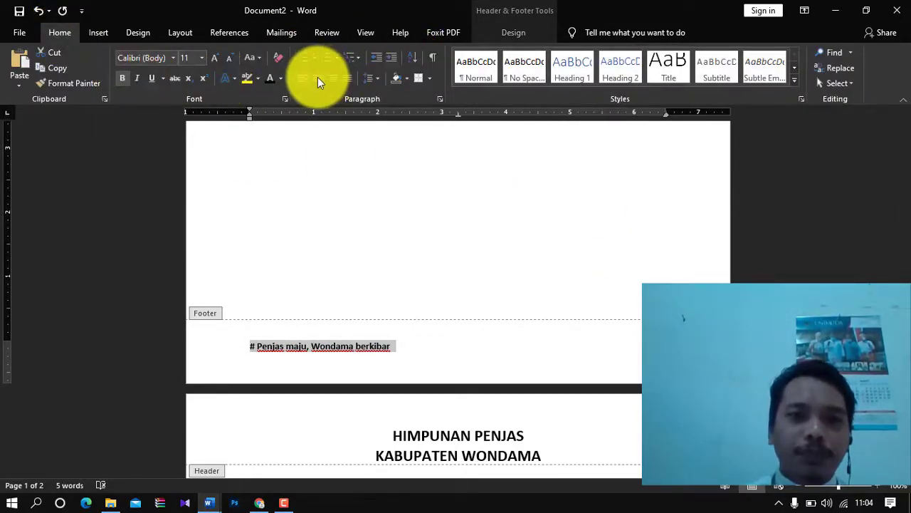
{"action": "left_click", "coordinate": [335, 79]}
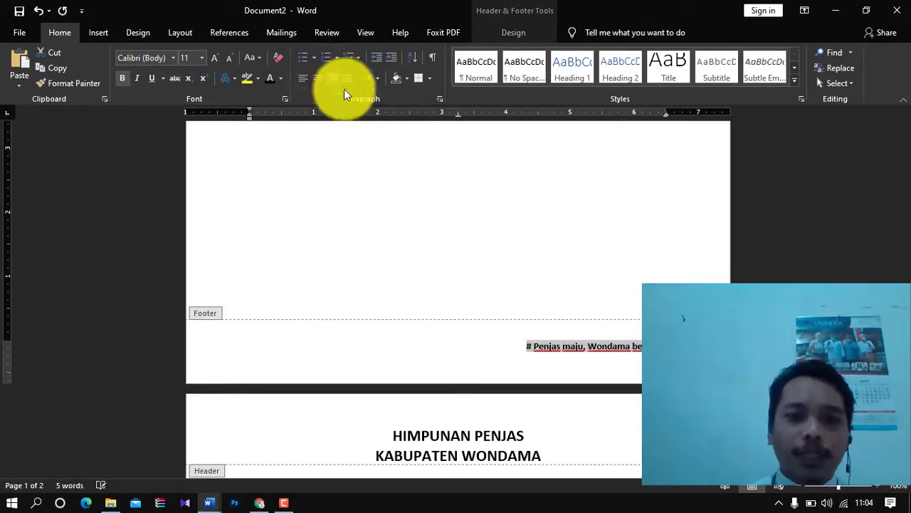
{"action": "double_click", "coordinate": [402, 164]}
{"action": "left_click_drag", "start_coordinate": [904, 262], "coordinate": [904, 423]}
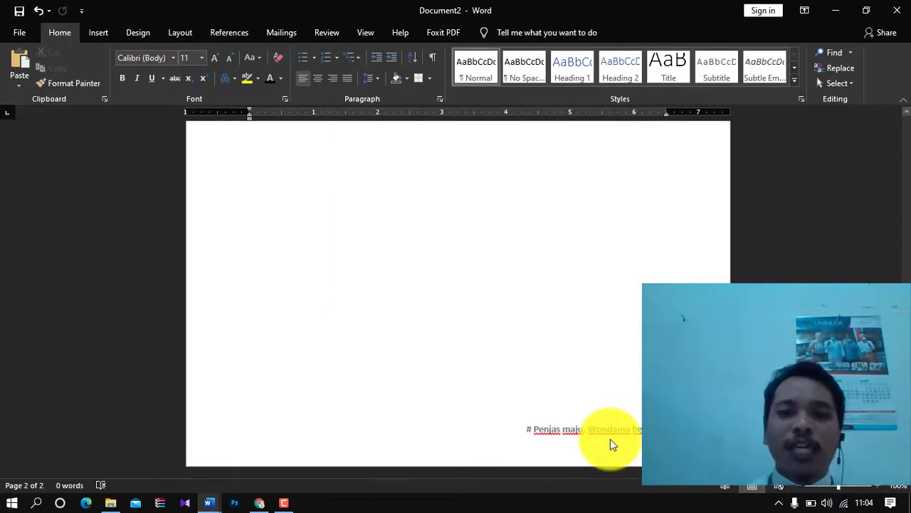
{"action": "scroll", "coordinate": [889, 264], "scroll_direction": "down", "scroll_amount": 8}
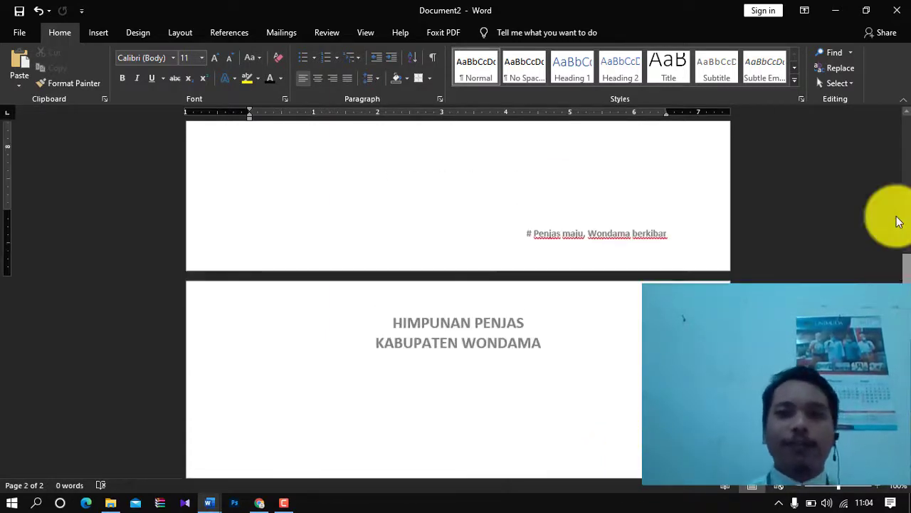
- Bring up the Top of Page styles in the Insert tab's Page Number menu
{"action": "left_click", "coordinate": [98, 33]}
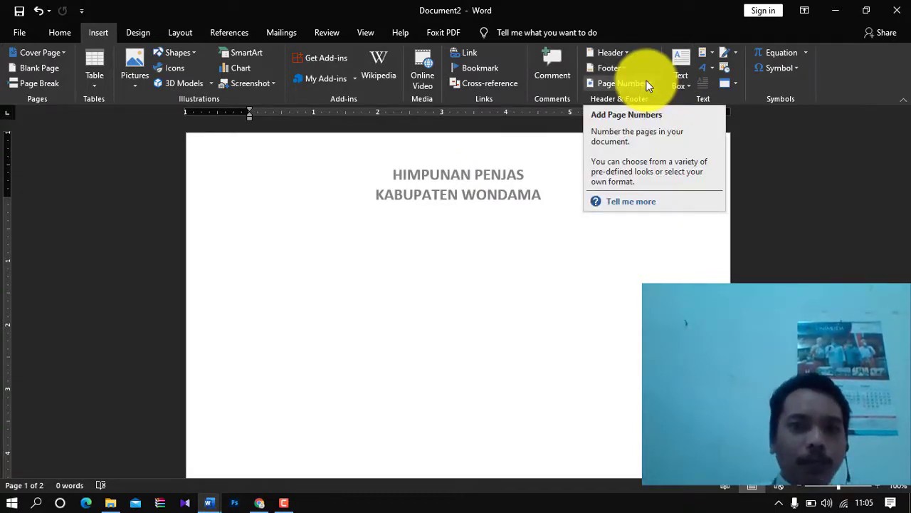
{"action": "left_click", "coordinate": [620, 83]}
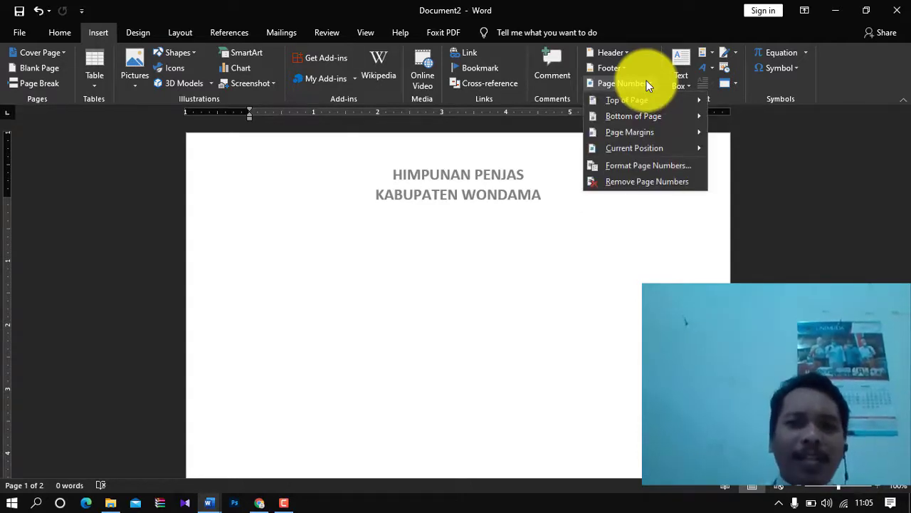
{"action": "left_click", "coordinate": [646, 84]}
{"action": "left_click", "coordinate": [647, 84]}
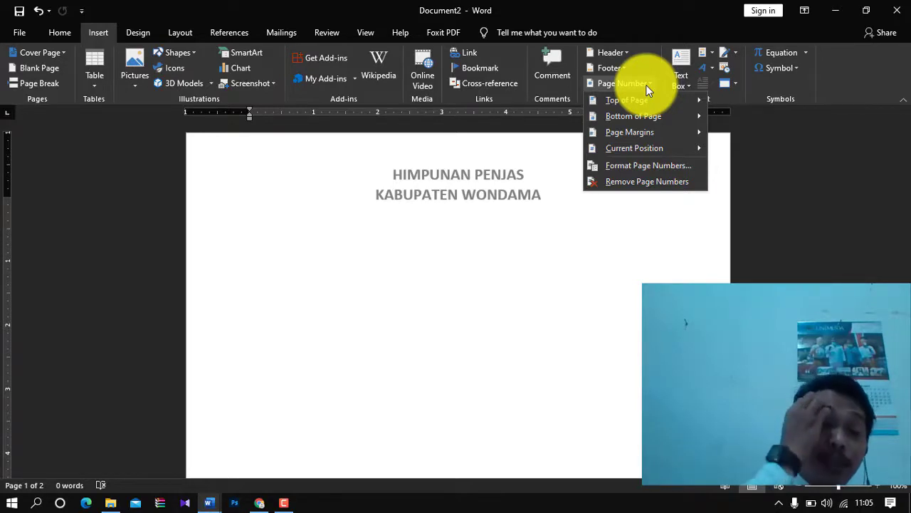
{"action": "mouse_move", "coordinate": [646, 94]}
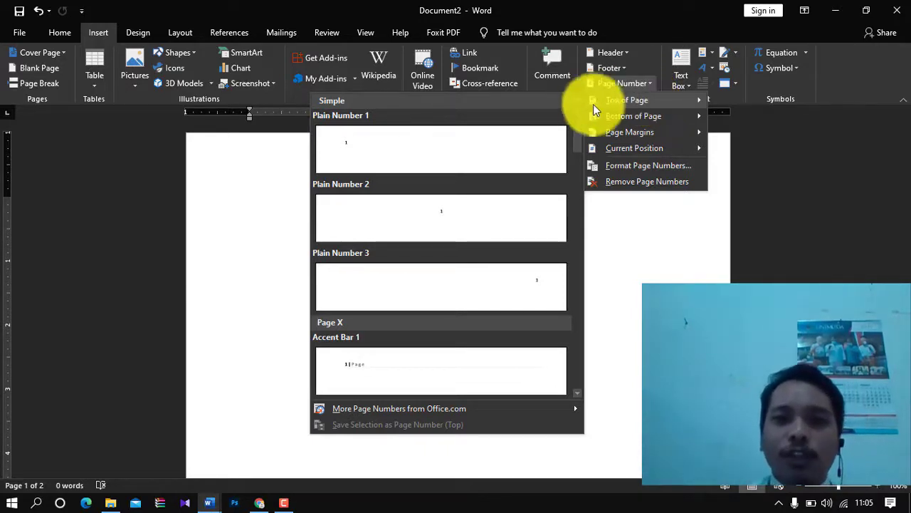
- Insert a page number at the header's left, then return to the body
{"action": "left_click", "coordinate": [544, 145]}
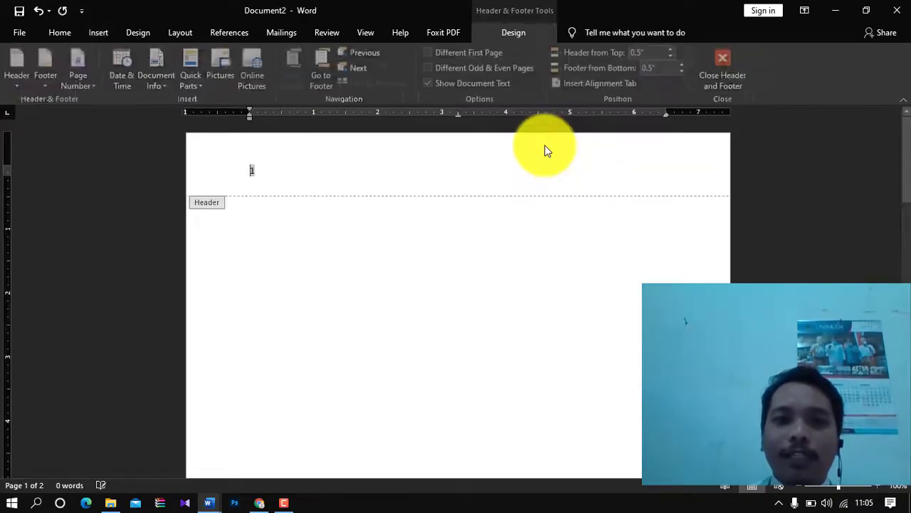
{"action": "double_click", "coordinate": [442, 270]}
{"action": "left_click_drag", "start_coordinate": [907, 172], "coordinate": [238, 173]}
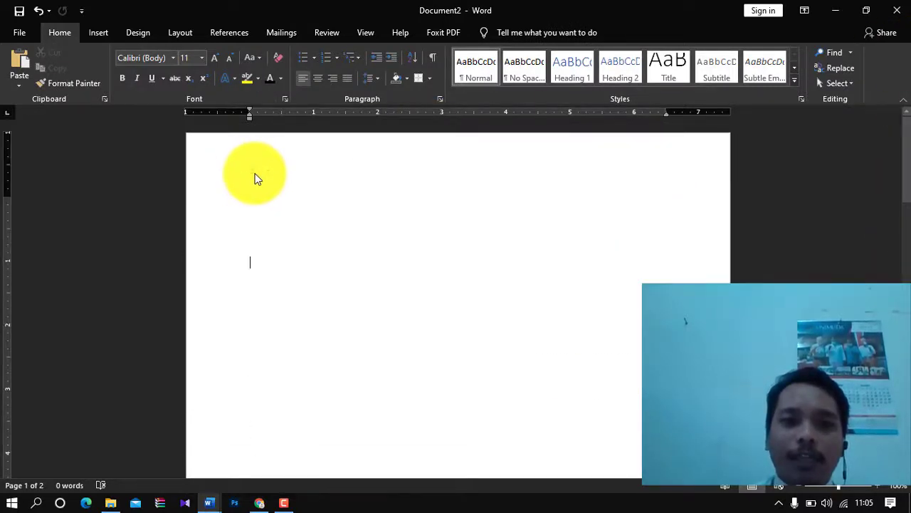
{"action": "double_click", "coordinate": [255, 176]}
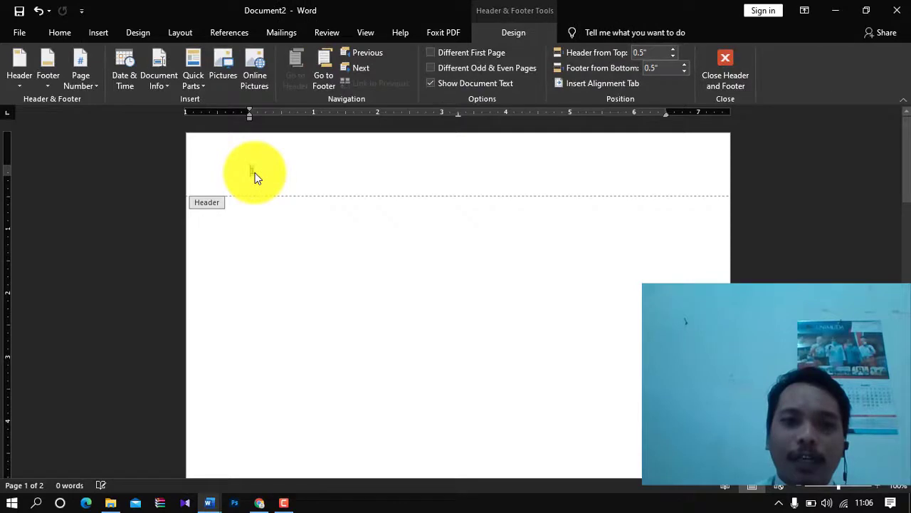
{"action": "double_click", "coordinate": [386, 262]}
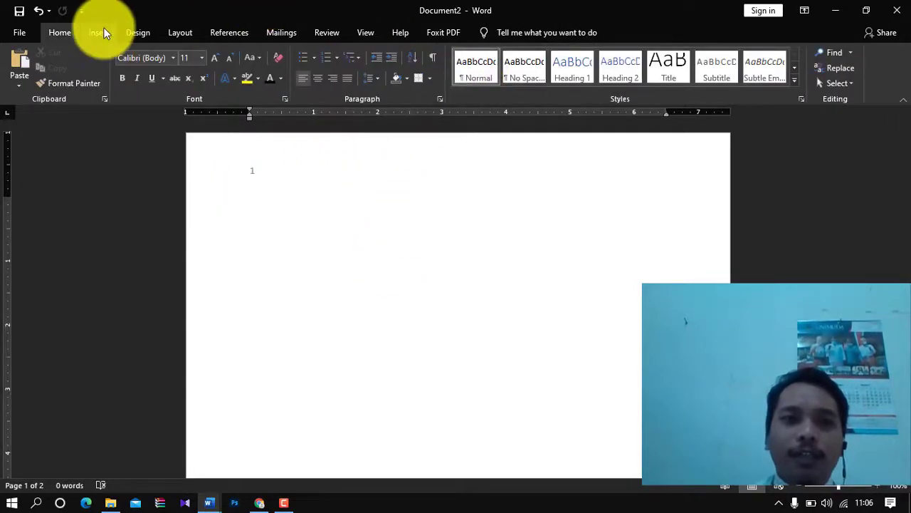
- Re-place the page number centred in the header instead
{"action": "left_click", "coordinate": [104, 30]}
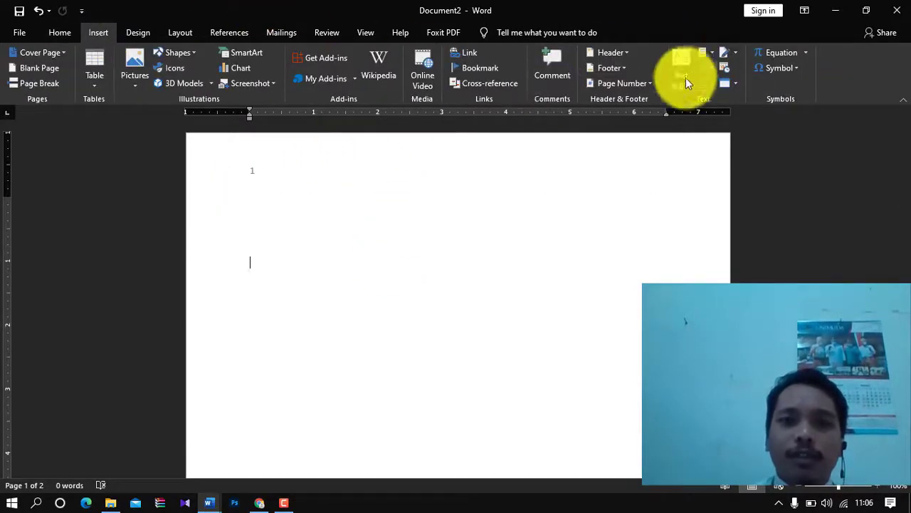
{"action": "left_click", "coordinate": [644, 83]}
{"action": "mouse_move", "coordinate": [663, 99]}
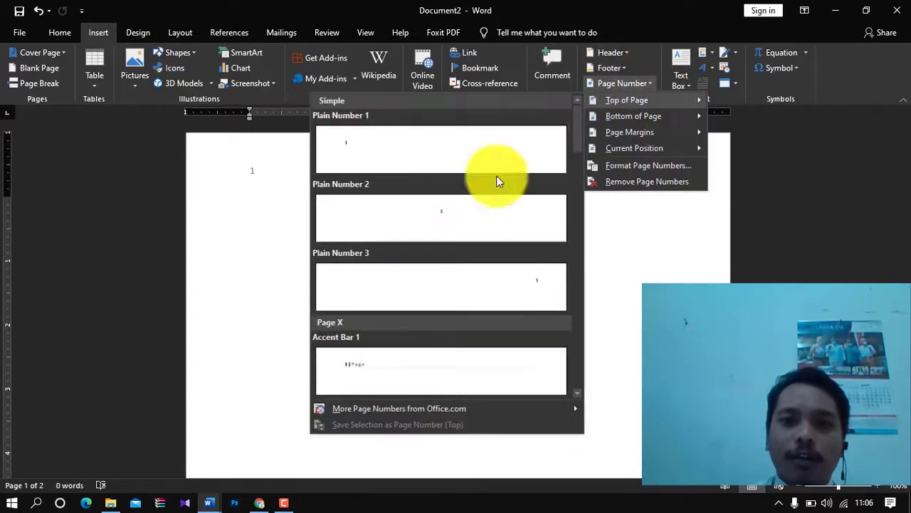
{"action": "left_click", "coordinate": [434, 214]}
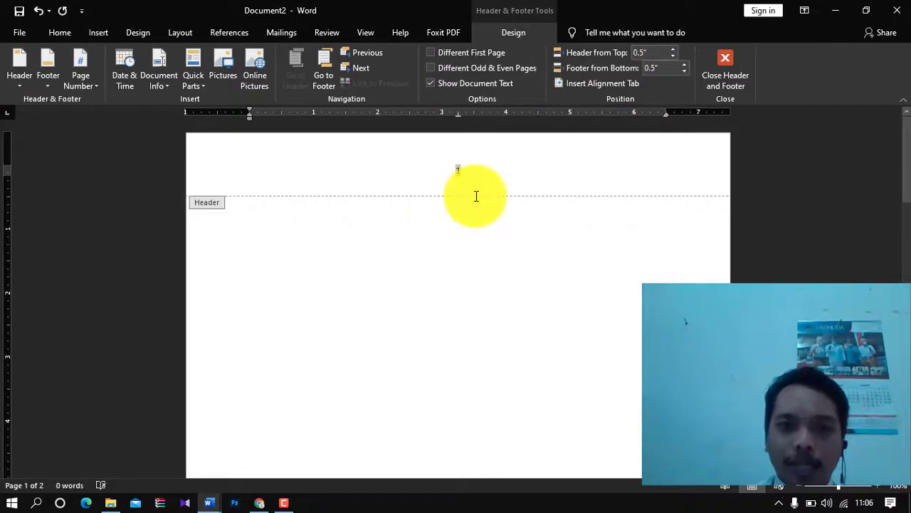
- Move the page number 1 to the header's top right with Plain Number 3
{"action": "left_click", "coordinate": [98, 30]}
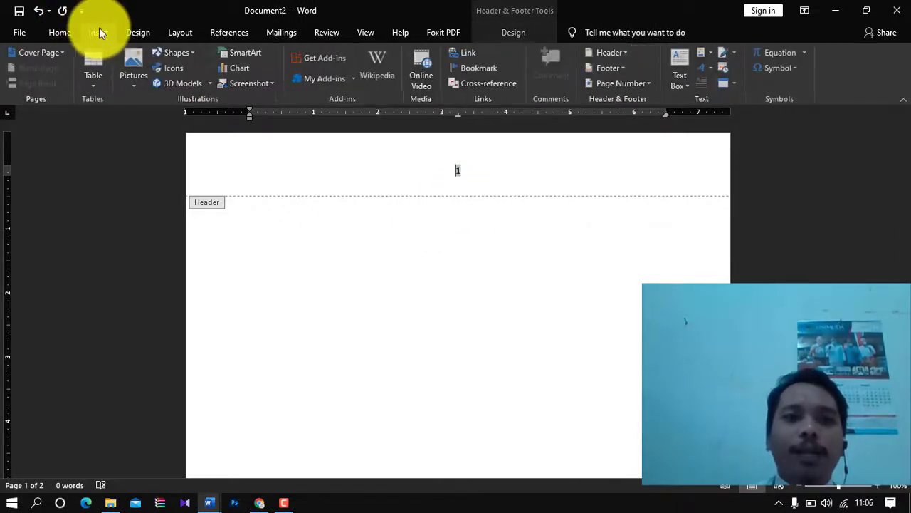
{"action": "left_click", "coordinate": [649, 86]}
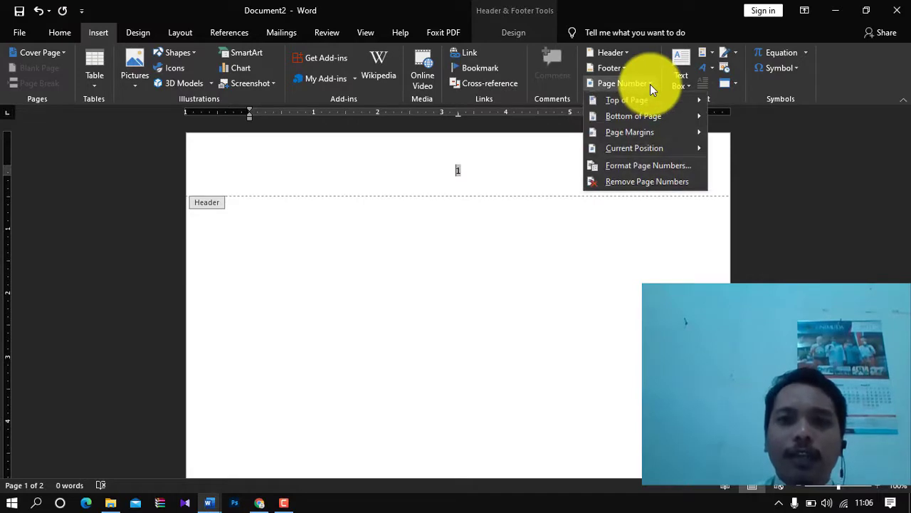
{"action": "mouse_move", "coordinate": [686, 100]}
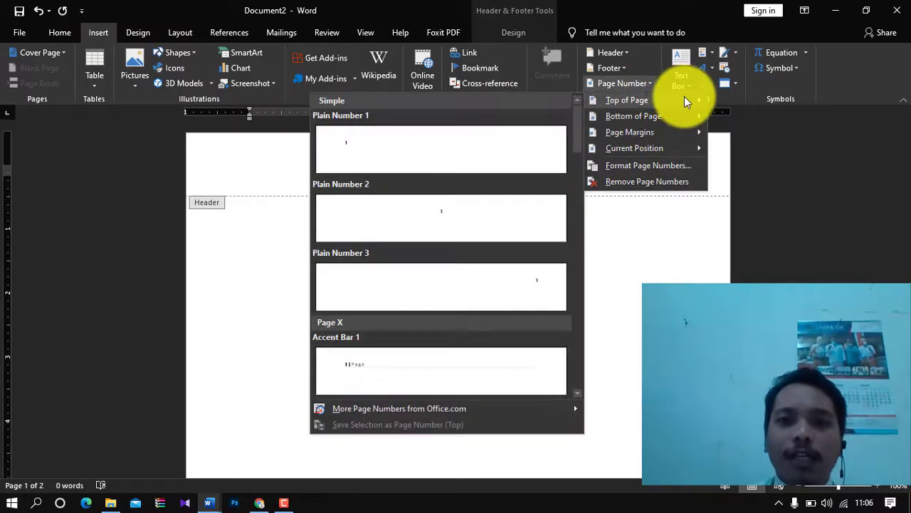
{"action": "left_click", "coordinate": [449, 278]}
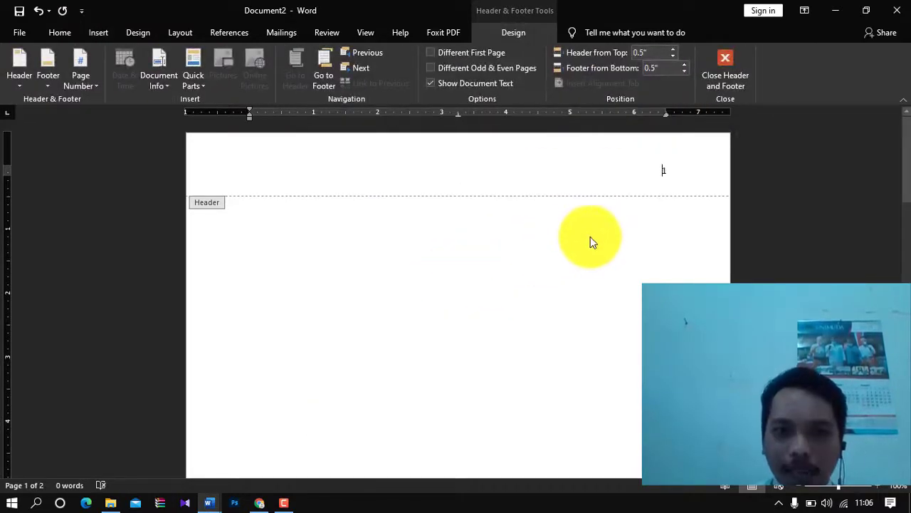
{"action": "left_click", "coordinate": [87, 73]}
{"action": "mouse_move", "coordinate": [121, 118]}
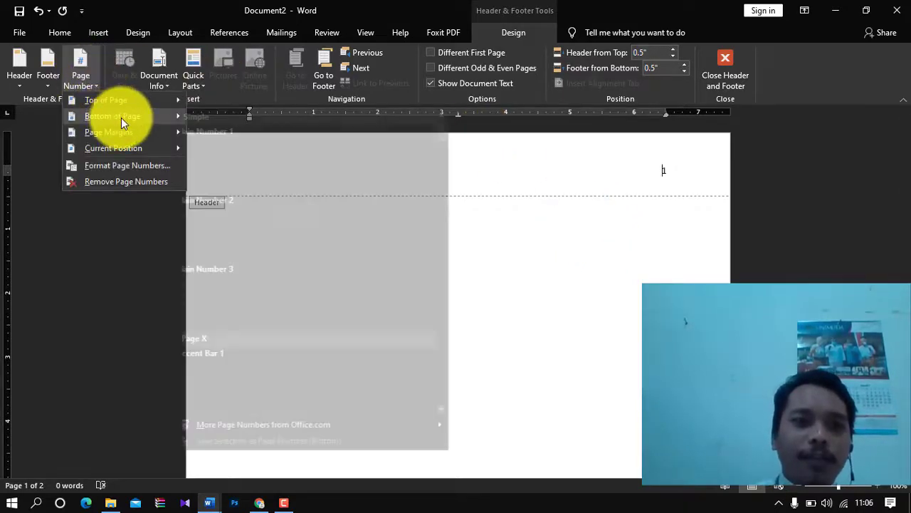
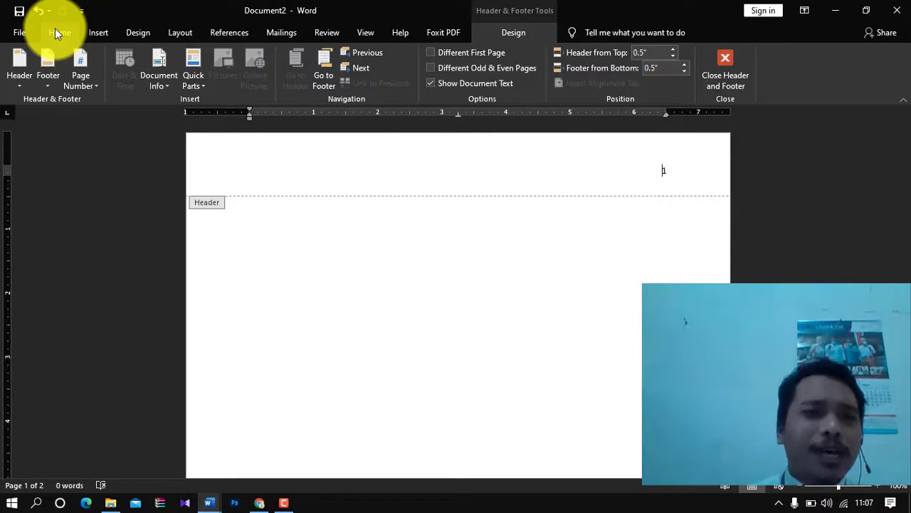
- Leave the header, check the Page Number options, then reopen the header for editing
{"action": "left_click", "coordinate": [97, 32]}
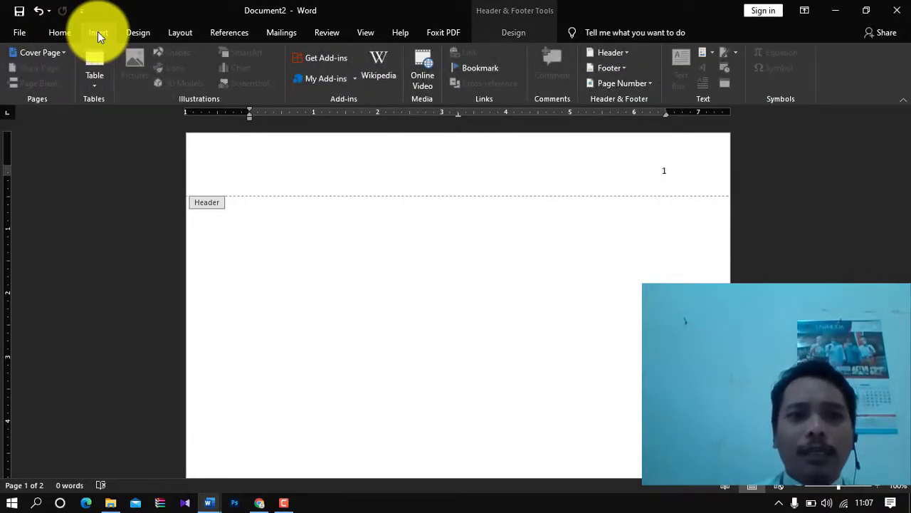
{"action": "double_click", "coordinate": [331, 306]}
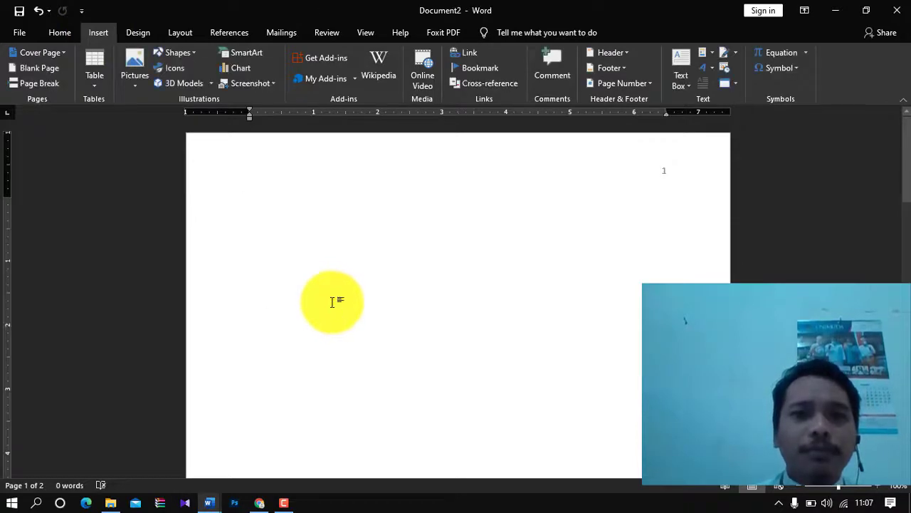
{"action": "left_click", "coordinate": [655, 83]}
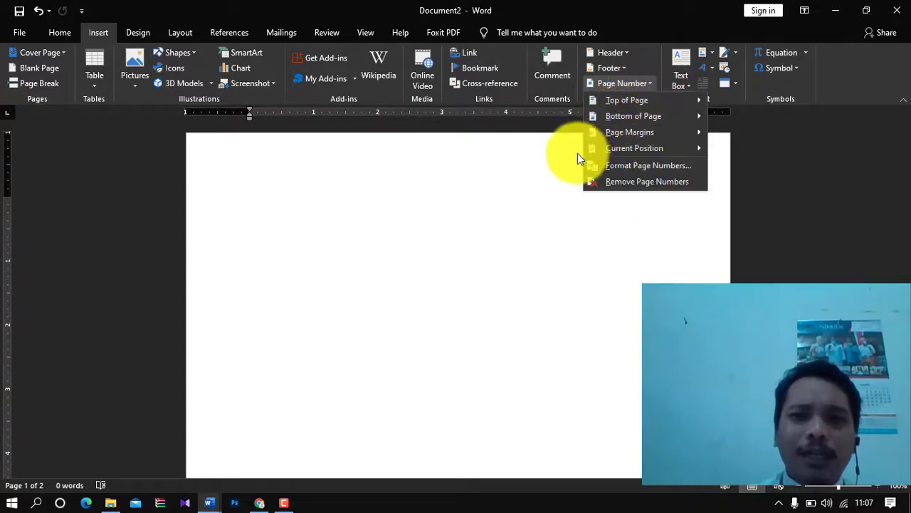
{"action": "left_click", "coordinate": [564, 201]}
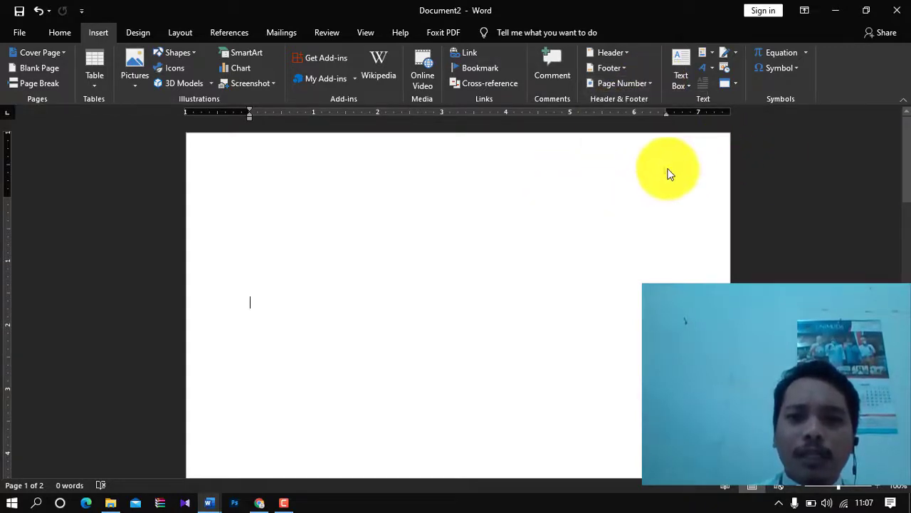
{"action": "double_click", "coordinate": [665, 171]}
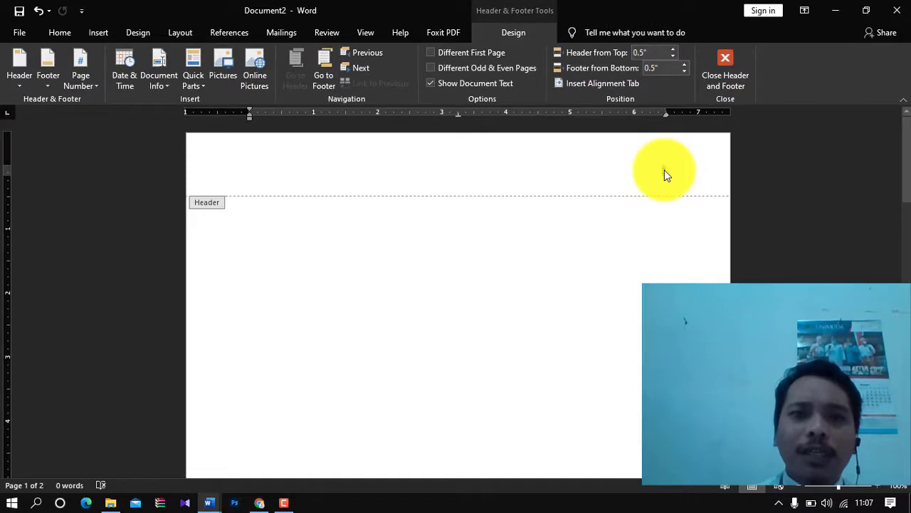
- Remove the page numbers from the header, then reopen the header and its Page Number menu
{"action": "left_click", "coordinate": [84, 77]}
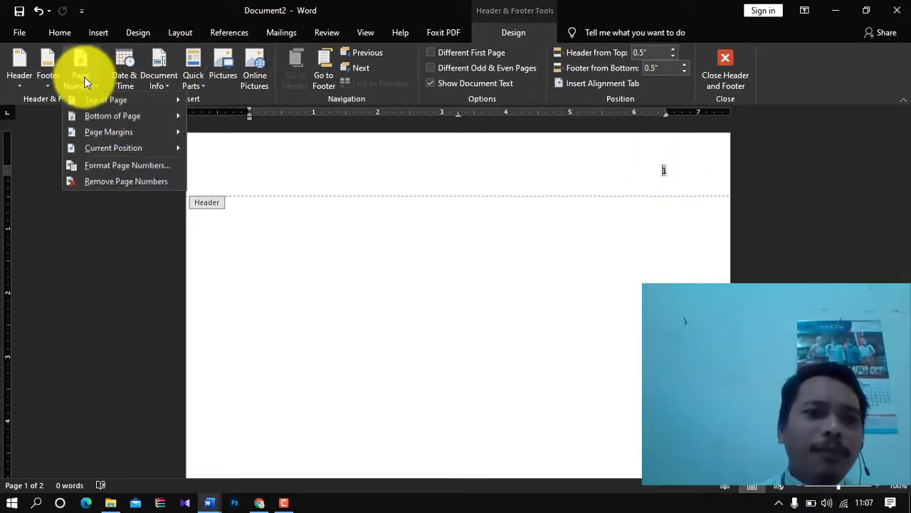
{"action": "left_click", "coordinate": [98, 182]}
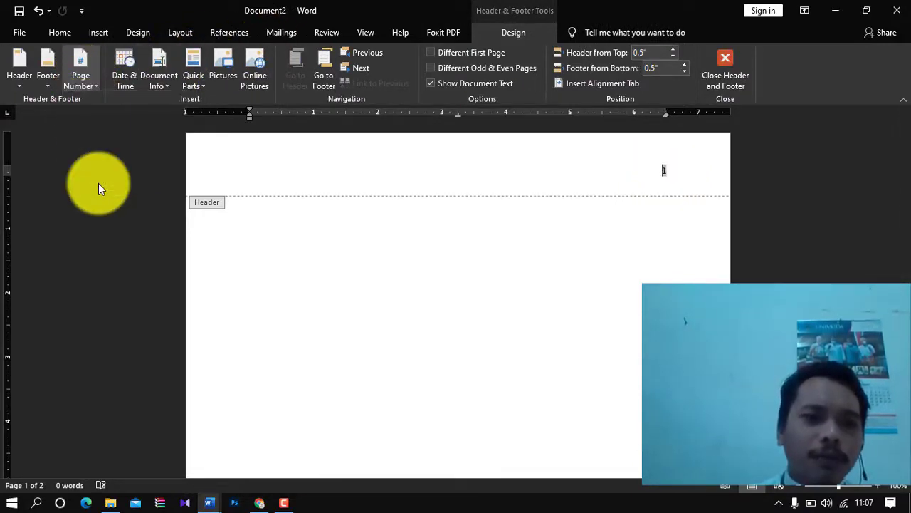
{"action": "double_click", "coordinate": [463, 233]}
{"action": "double_click", "coordinate": [462, 194]}
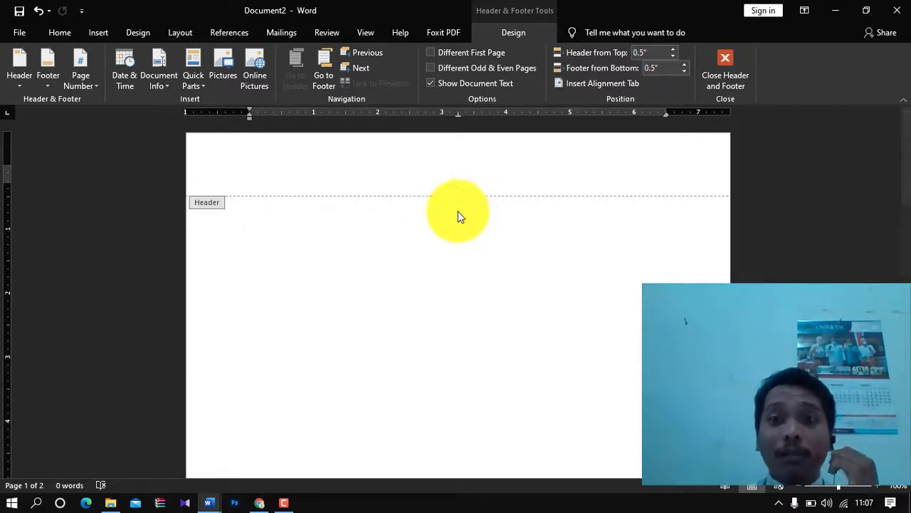
{"action": "double_click", "coordinate": [459, 238]}
{"action": "double_click", "coordinate": [445, 171]}
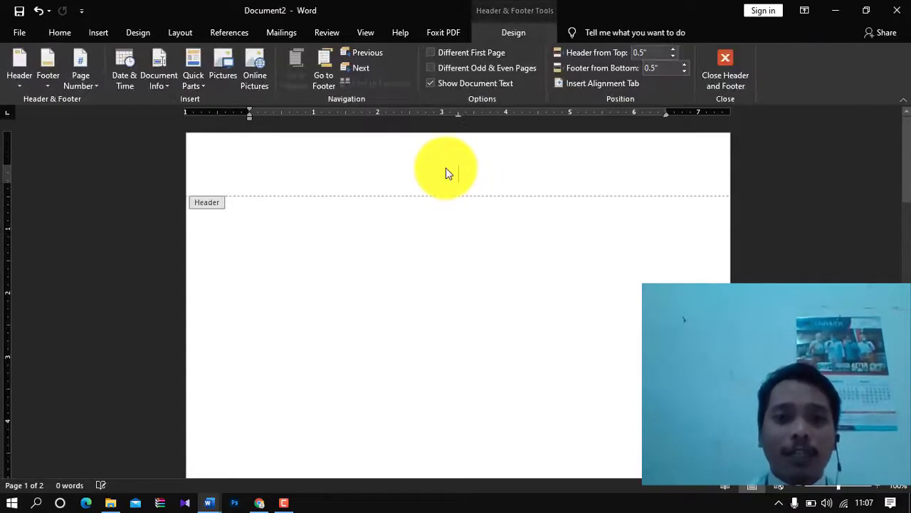
{"action": "left_click", "coordinate": [78, 86]}
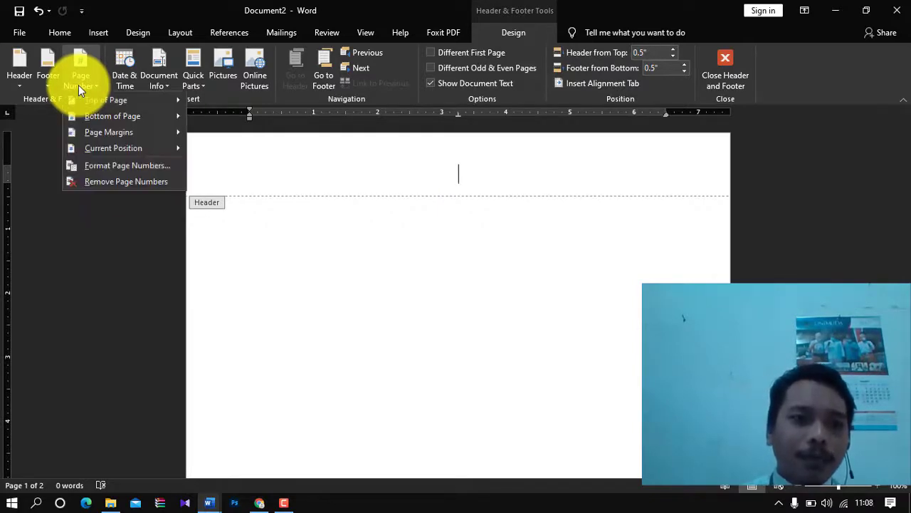
- Format the page numbers as Roman numerals I, II, III starting at I, then close the header
{"action": "left_click", "coordinate": [107, 165]}
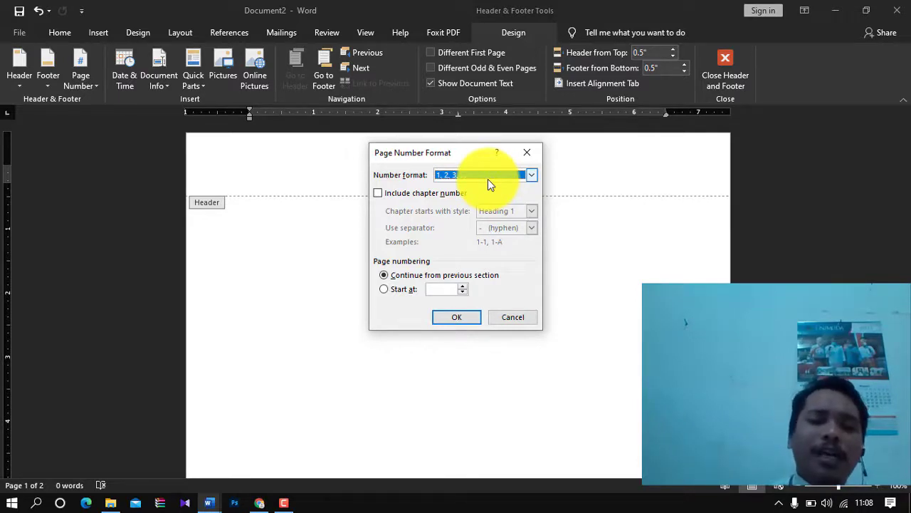
{"action": "left_click", "coordinate": [487, 179]}
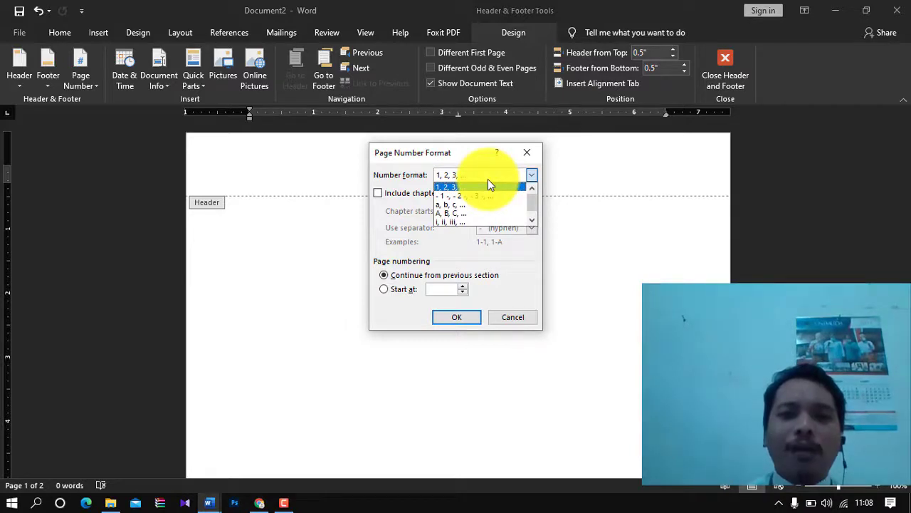
{"action": "left_click", "coordinate": [531, 220]}
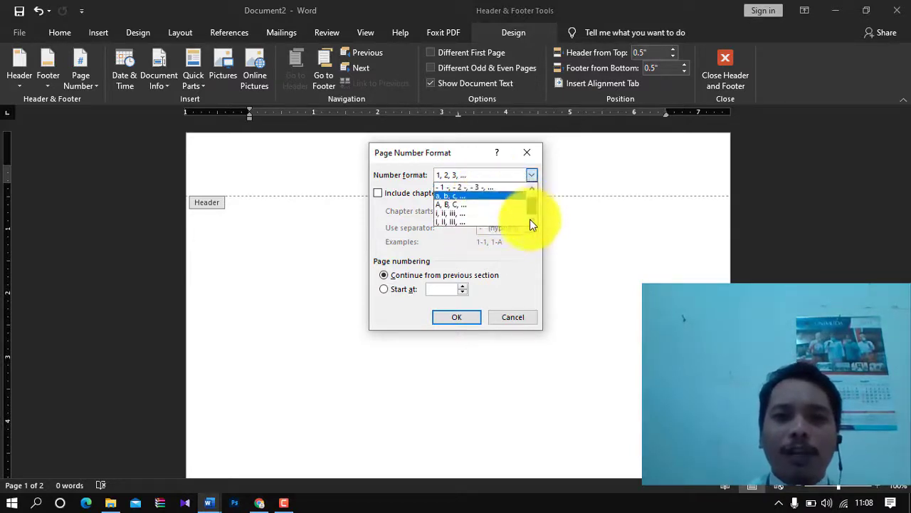
{"action": "left_click", "coordinate": [468, 218]}
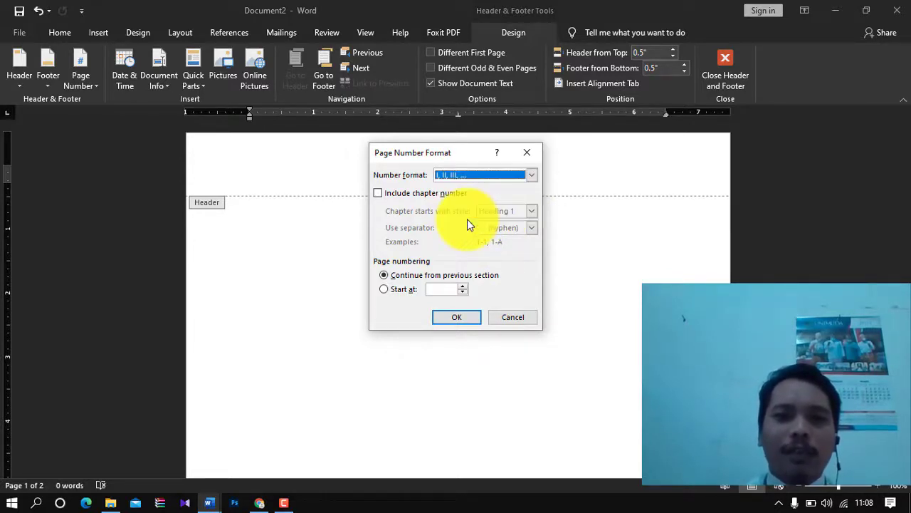
{"action": "left_click", "coordinate": [397, 293]}
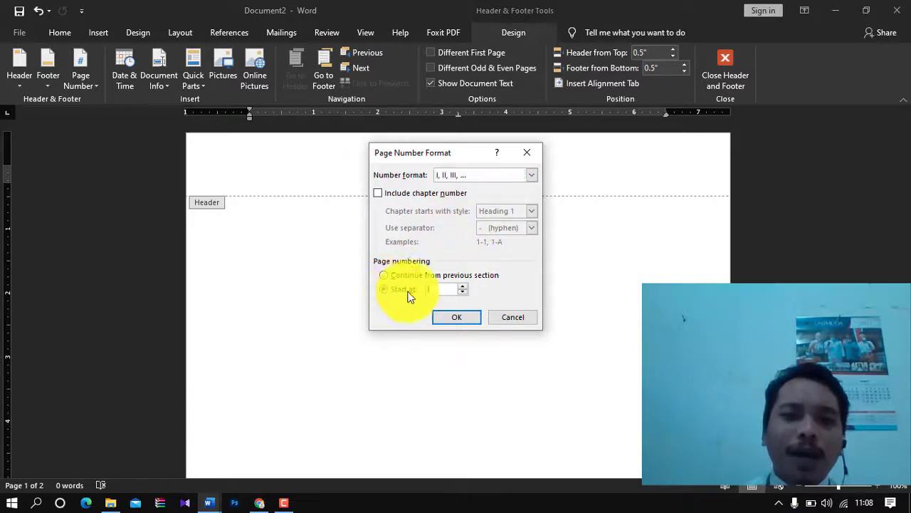
{"action": "left_click", "coordinate": [458, 318]}
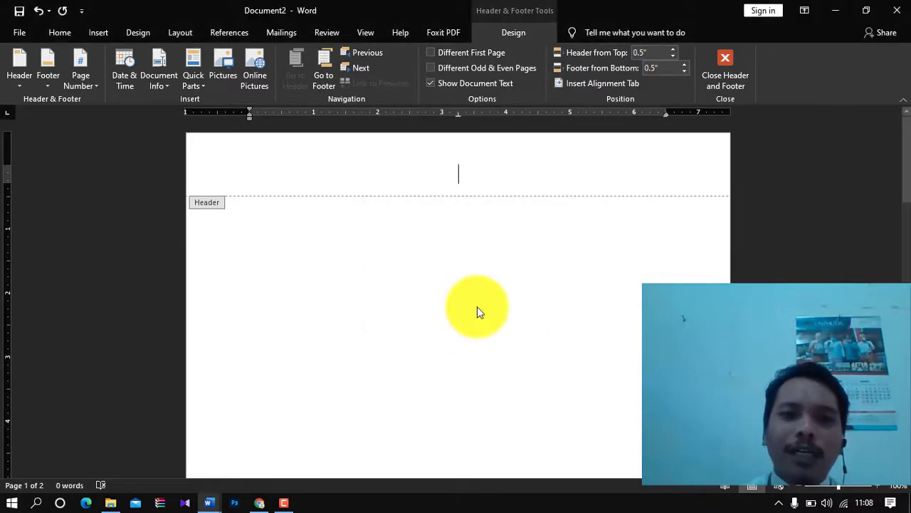
{"action": "double_click", "coordinate": [477, 306]}
{"action": "left_click_drag", "start_coordinate": [905, 171], "coordinate": [896, 71]}
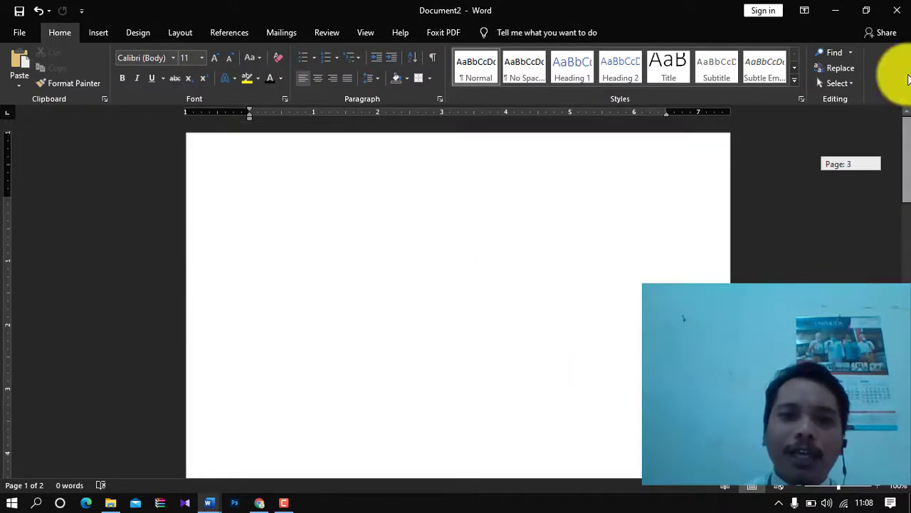
- Include the Heading 1 chapter number with a hyphen in page numbers, dismissing the warning
{"action": "double_click", "coordinate": [579, 153]}
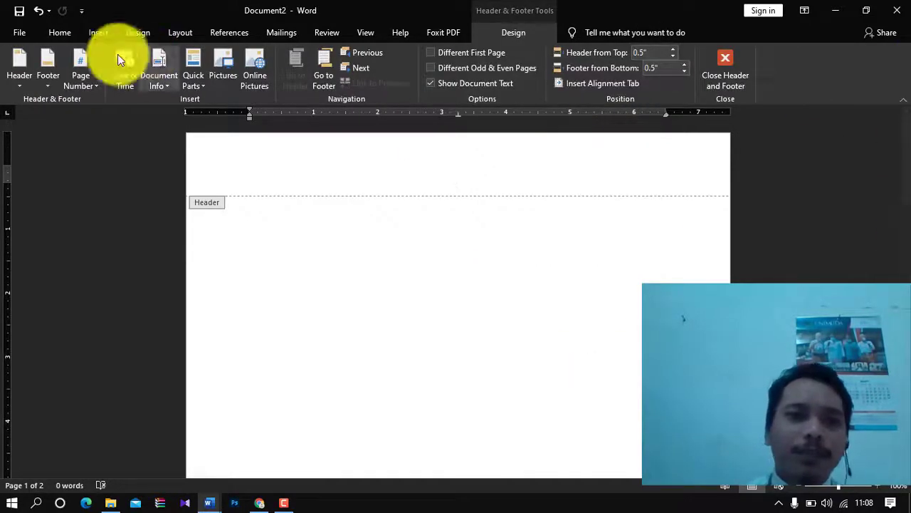
{"action": "left_click", "coordinate": [82, 79]}
{"action": "left_click", "coordinate": [131, 164]}
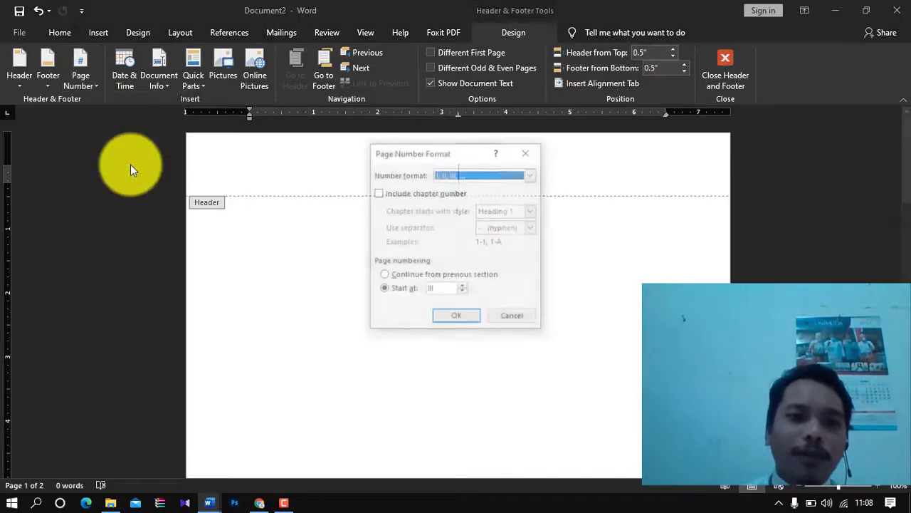
{"action": "left_click", "coordinate": [411, 194]}
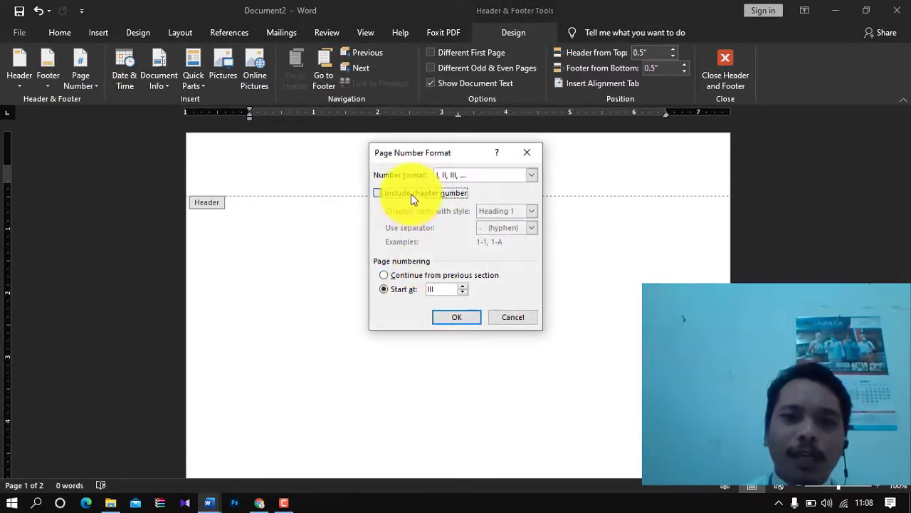
{"action": "left_click", "coordinate": [531, 211]}
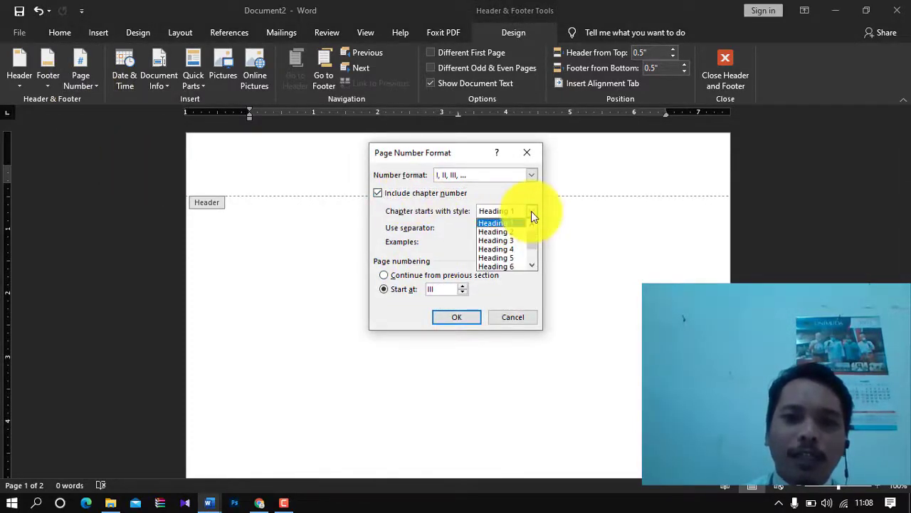
{"action": "left_click", "coordinate": [531, 211]}
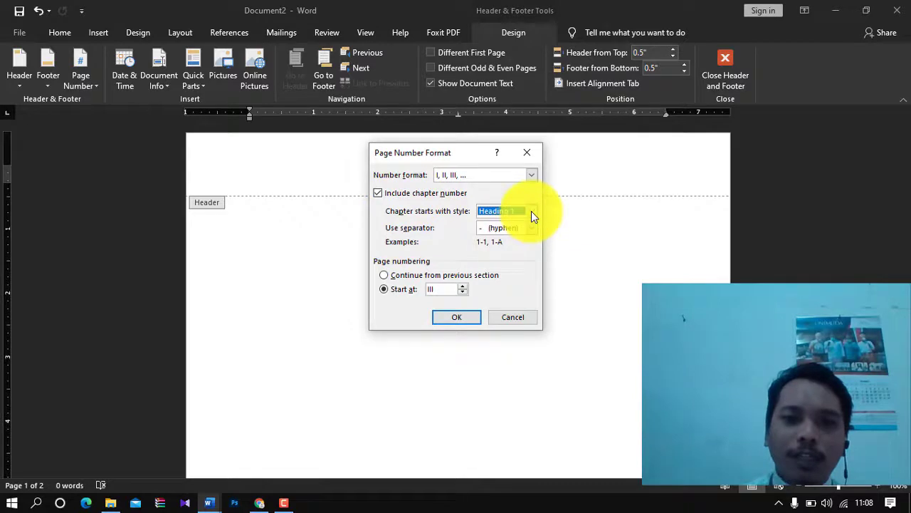
{"action": "left_click", "coordinate": [456, 317]}
{"action": "left_click", "coordinate": [462, 291]}
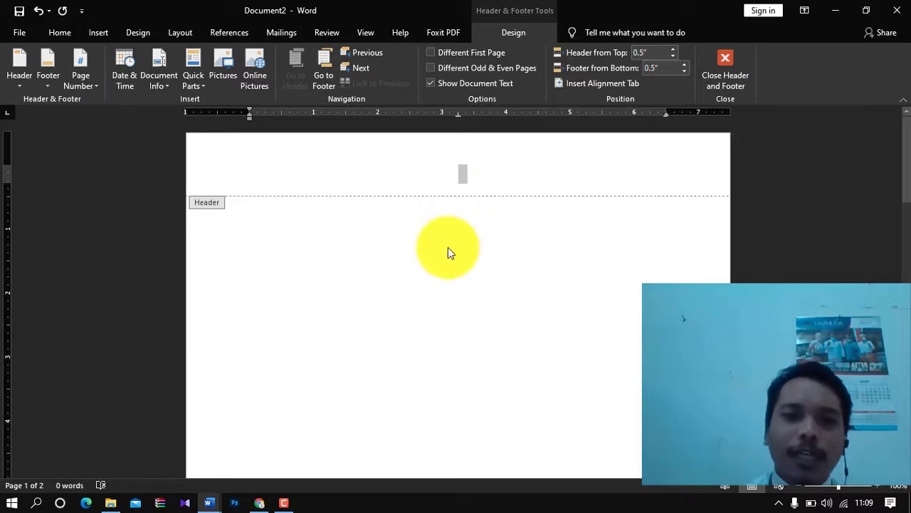
{"action": "double_click", "coordinate": [447, 250]}
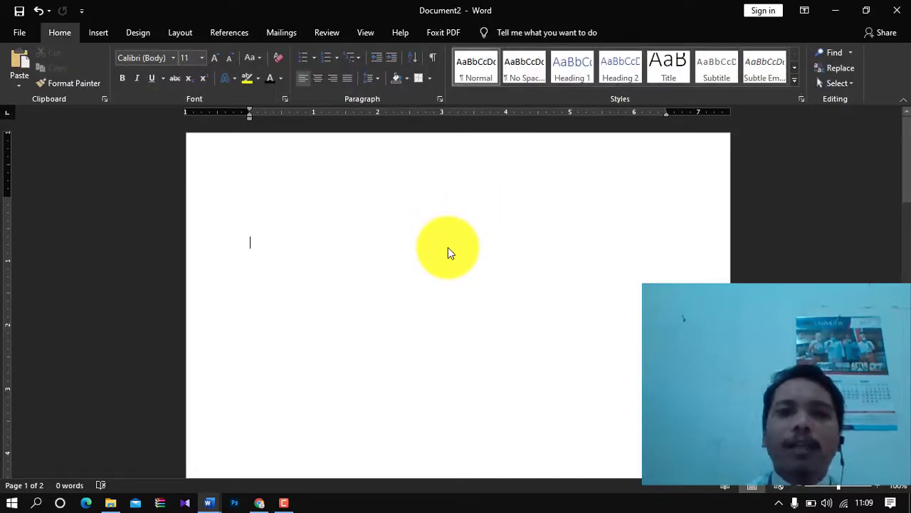
{"action": "left_click", "coordinate": [101, 34]}
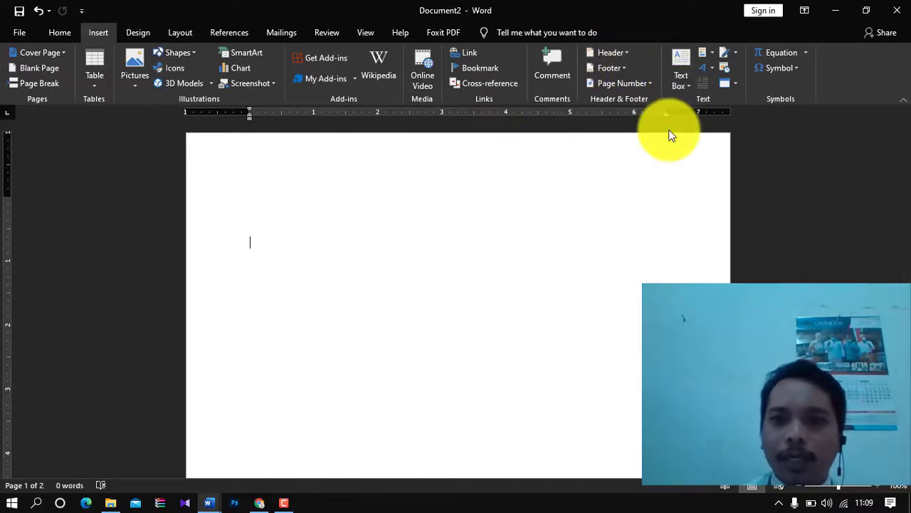
- Insert a Simple Text Box and give it the gold shape style
{"action": "left_click", "coordinate": [682, 82]}
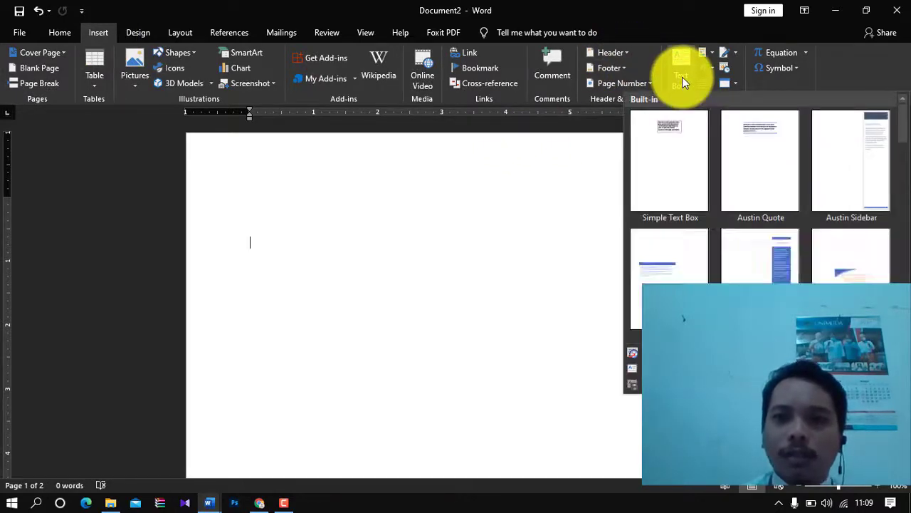
{"action": "left_click", "coordinate": [679, 138]}
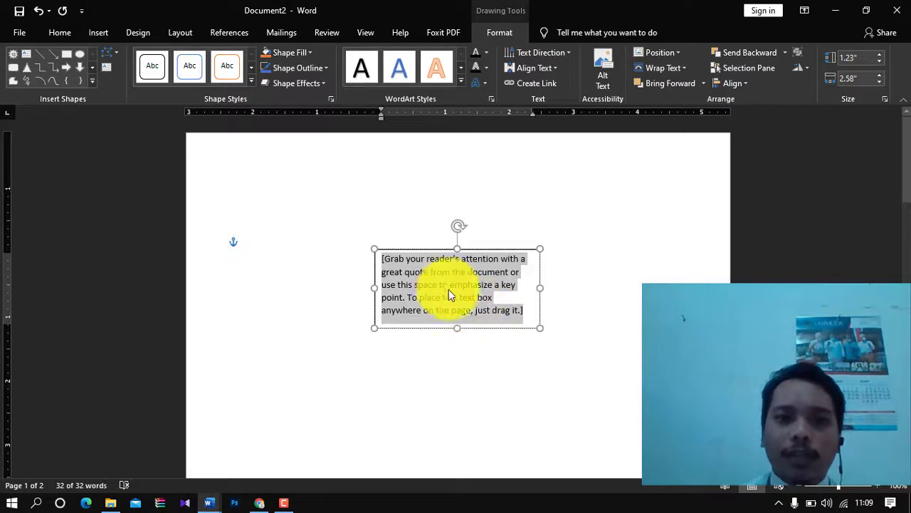
{"action": "left_click", "coordinate": [498, 248]}
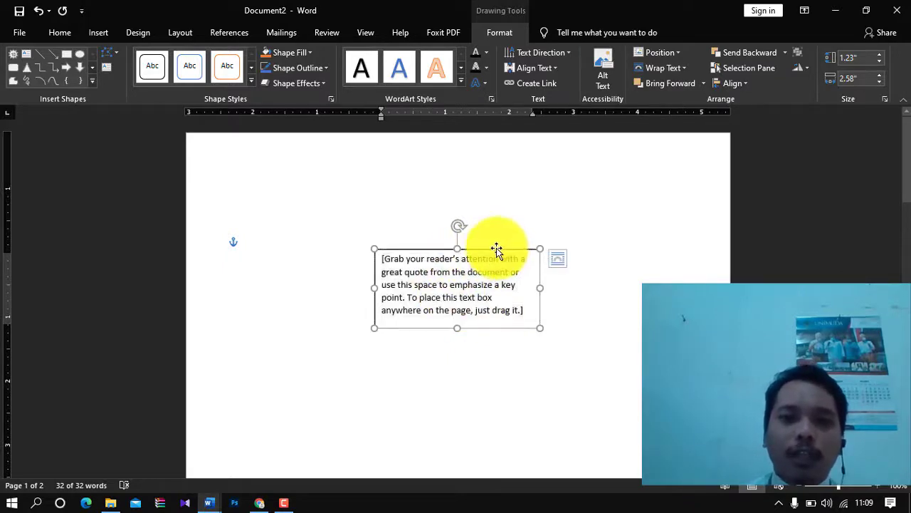
{"action": "left_click", "coordinate": [249, 83]}
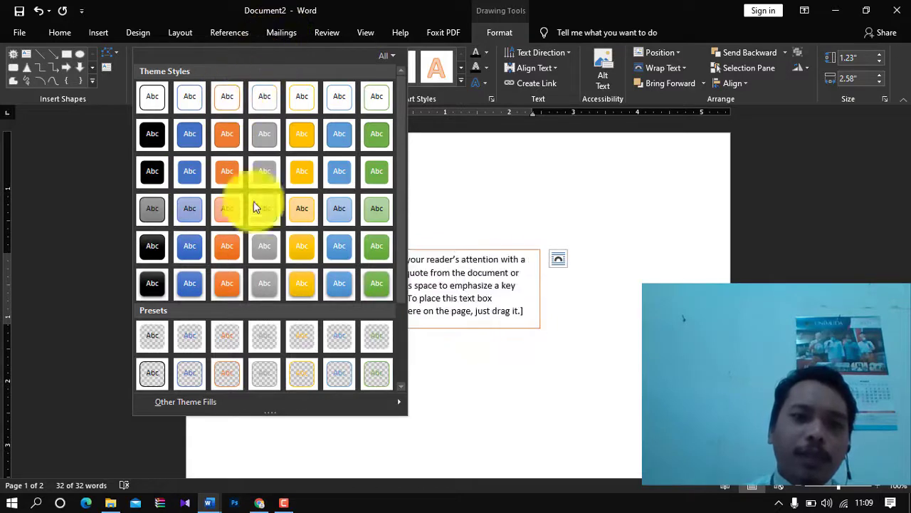
{"action": "left_click", "coordinate": [308, 282]}
- Replace the text box's placeholder quote with a person's name
{"action": "left_click", "coordinate": [427, 274]}
{"action": "key", "text": "Delete"}
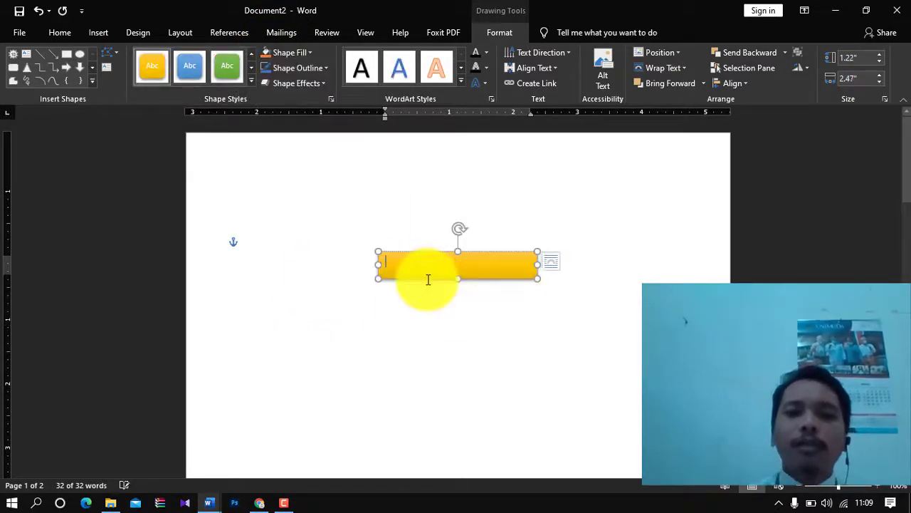
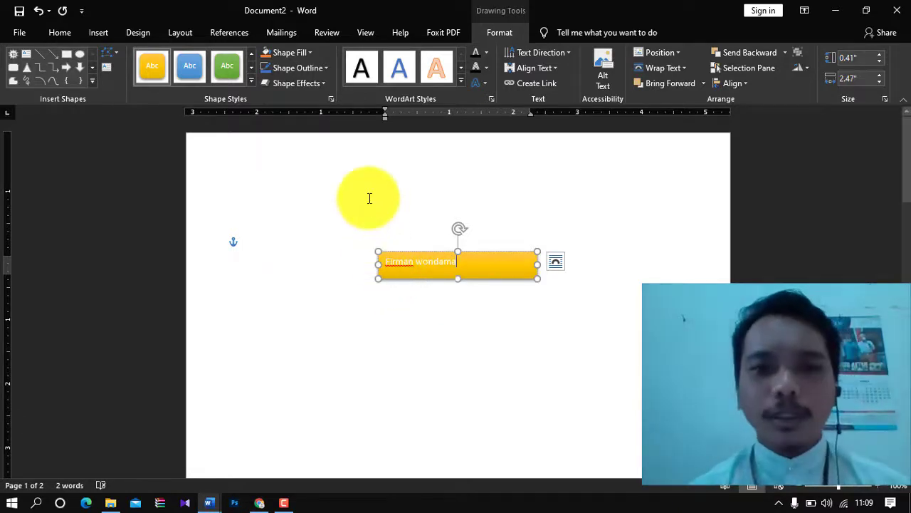
{"action": "left_click", "coordinate": [368, 197]}
- Insert a WordArt box reading 'Your text here' from the WordArt style gallery
{"action": "left_click", "coordinate": [107, 39]}
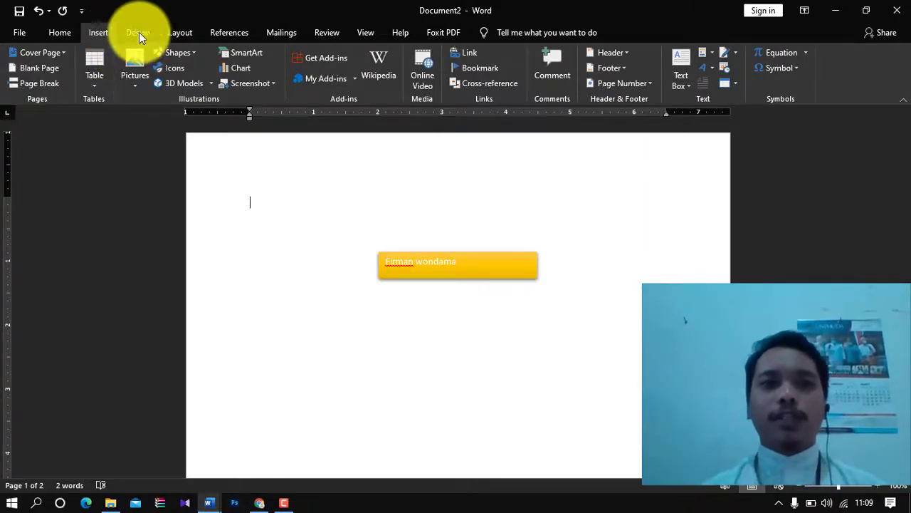
{"action": "left_click", "coordinate": [140, 32]}
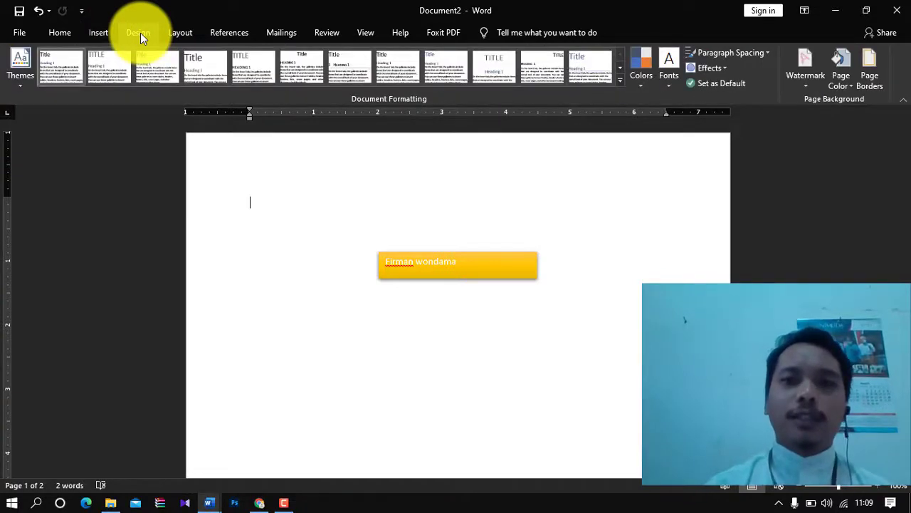
{"action": "left_click", "coordinate": [108, 32]}
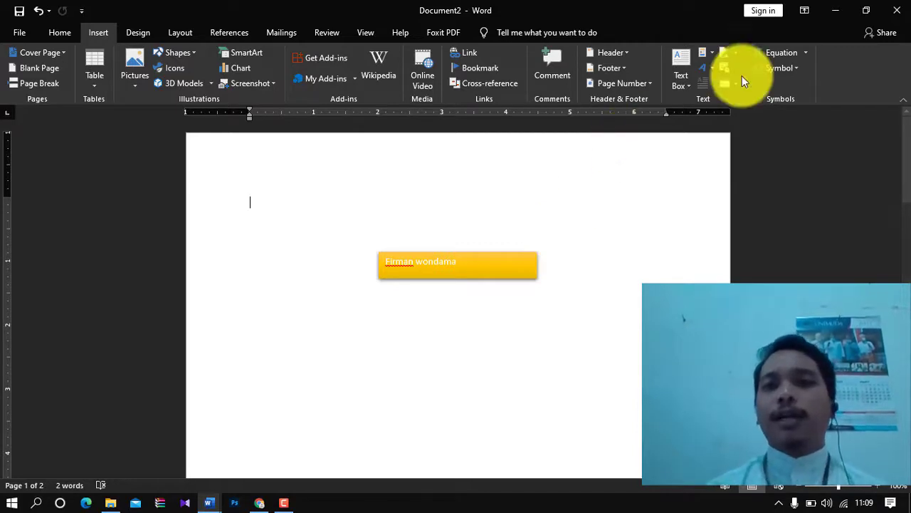
{"action": "left_click", "coordinate": [734, 52]}
{"action": "left_click", "coordinate": [734, 52]}
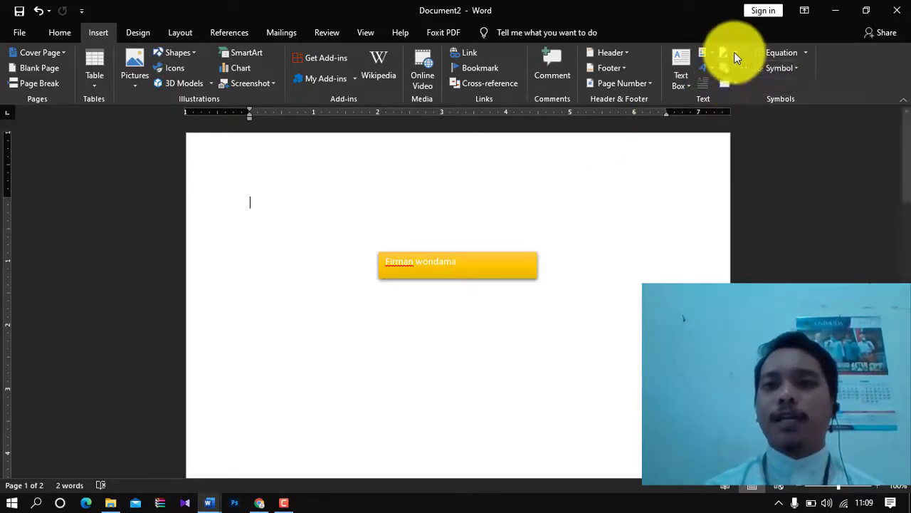
{"action": "left_click", "coordinate": [713, 66]}
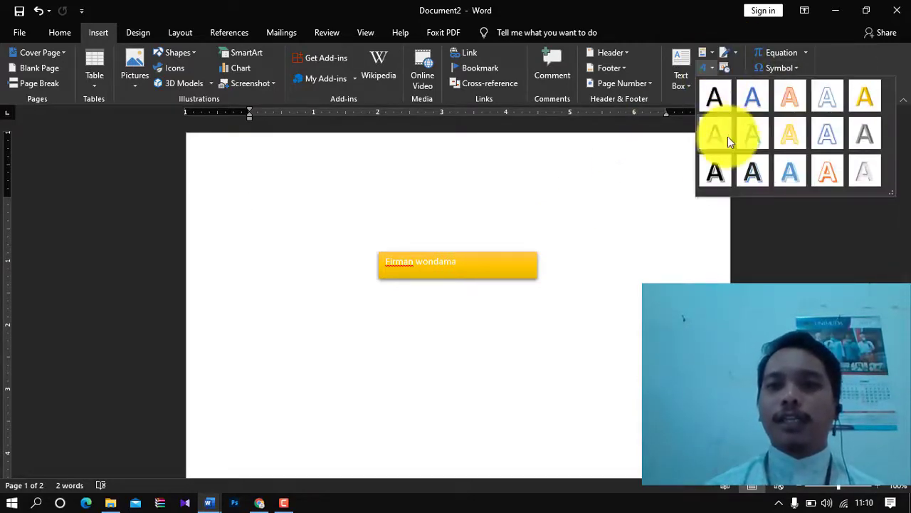
{"action": "left_click", "coordinate": [720, 180]}
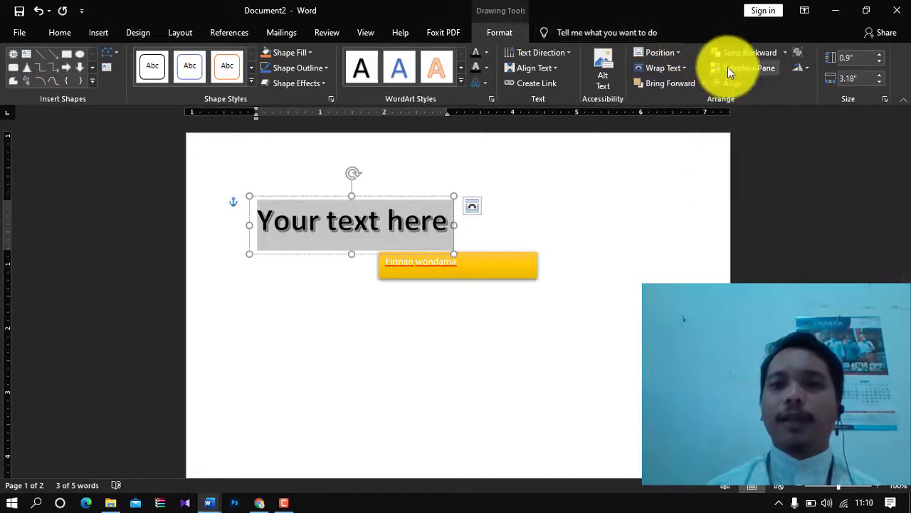
{"action": "left_click", "coordinate": [100, 32]}
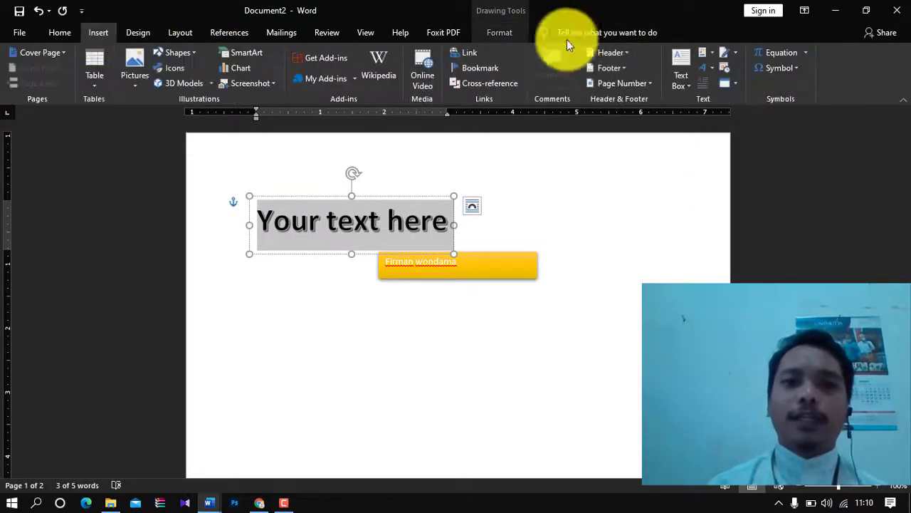
- Look through the built-in equations gallery without inserting one
{"action": "left_click", "coordinate": [807, 54]}
{"action": "left_click", "coordinate": [806, 52]}
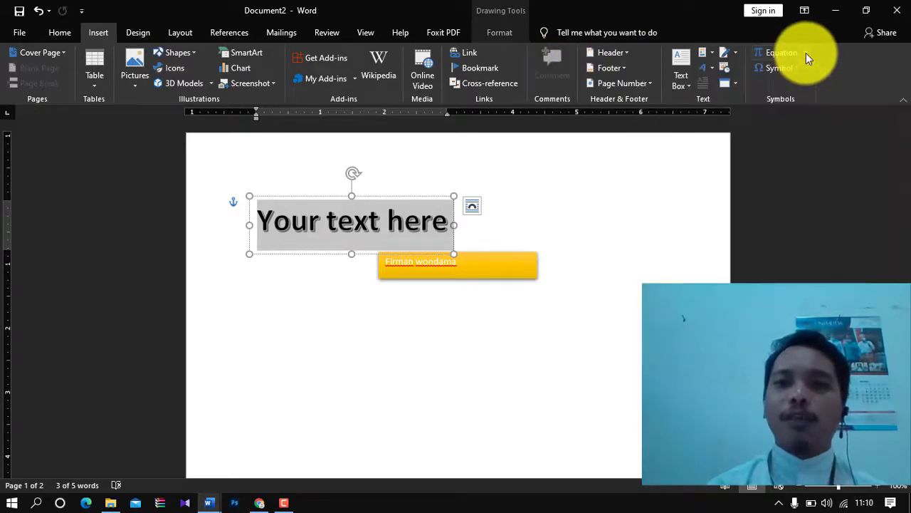
{"action": "left_click", "coordinate": [806, 53]}
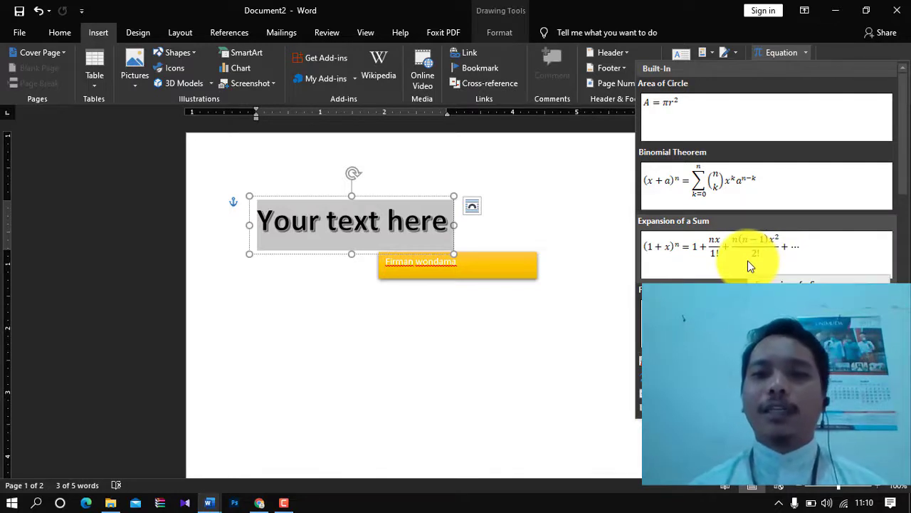
{"action": "left_click", "coordinate": [847, 46]}
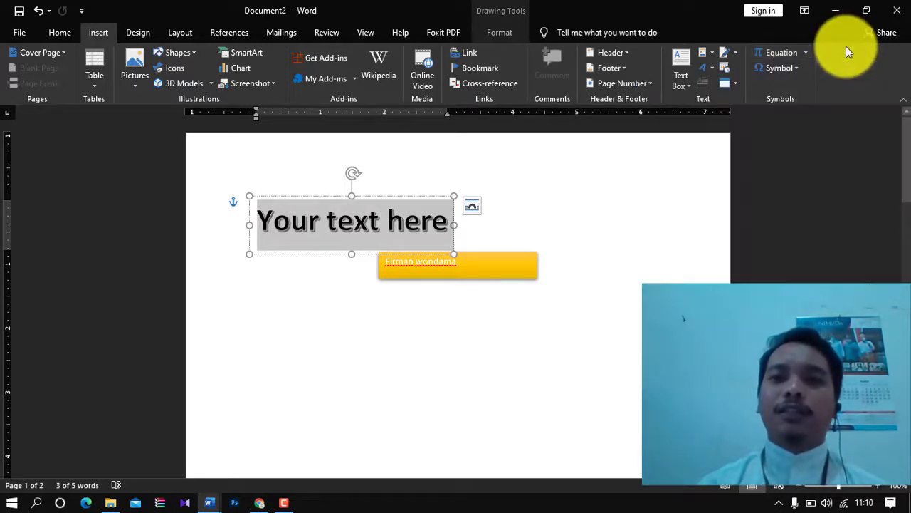
- Open More Symbols and scroll to the Latin Extended-B characters
{"action": "left_click", "coordinate": [792, 68]}
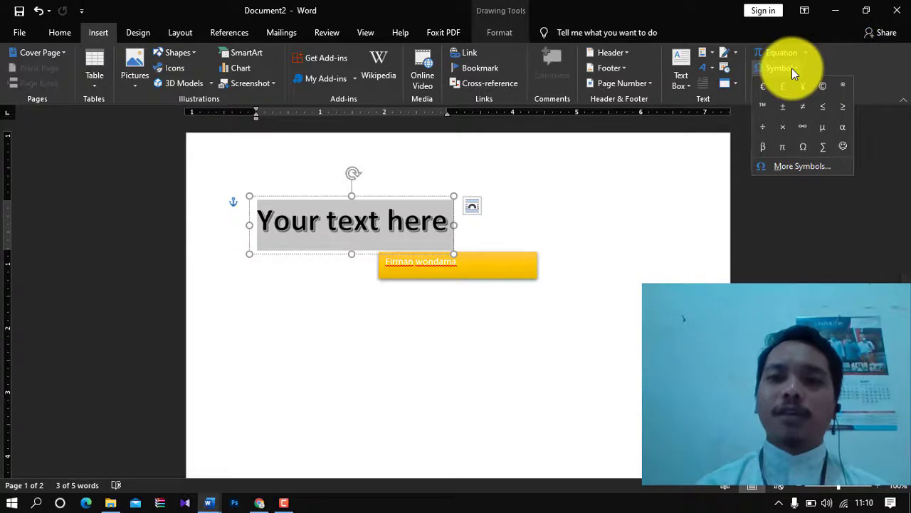
{"action": "left_click", "coordinate": [799, 169]}
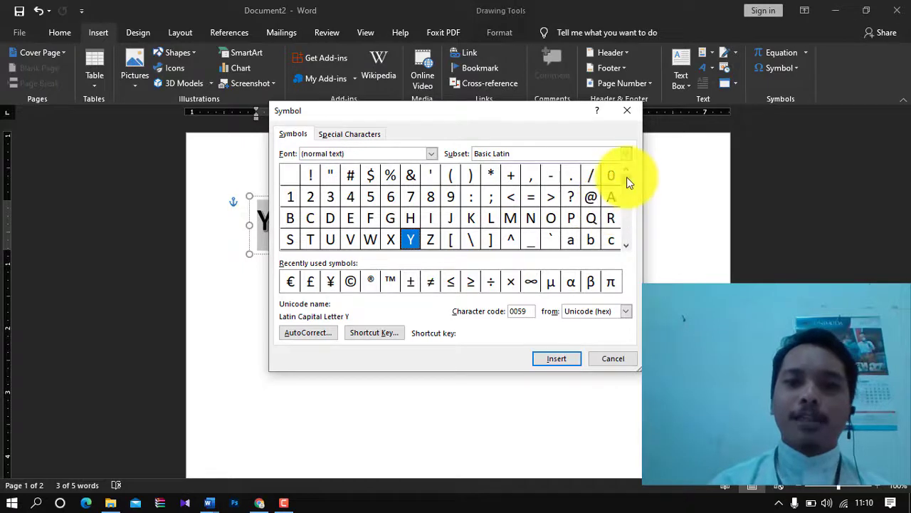
{"action": "left_click_drag", "start_coordinate": [625, 182], "coordinate": [623, 237]}
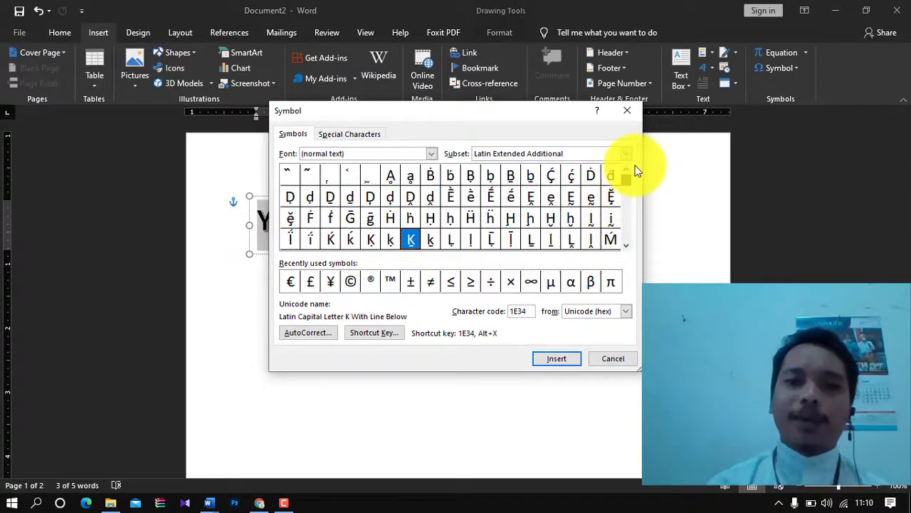
{"action": "left_click_drag", "start_coordinate": [636, 166], "coordinate": [635, 169]}
{"action": "left_click", "coordinate": [628, 227]}
{"action": "left_click", "coordinate": [628, 228]}
{"action": "left_click", "coordinate": [628, 228]}
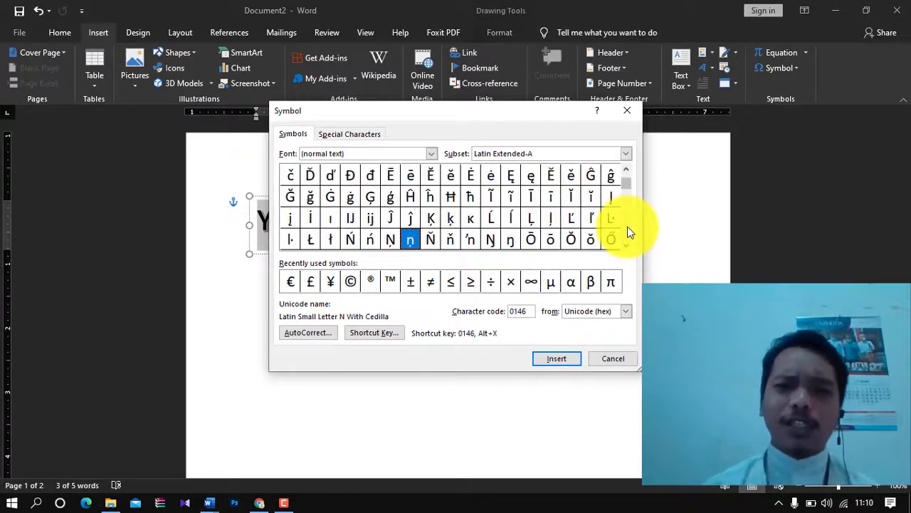
{"action": "left_click", "coordinate": [628, 231]}
{"action": "left_click", "coordinate": [627, 222]}
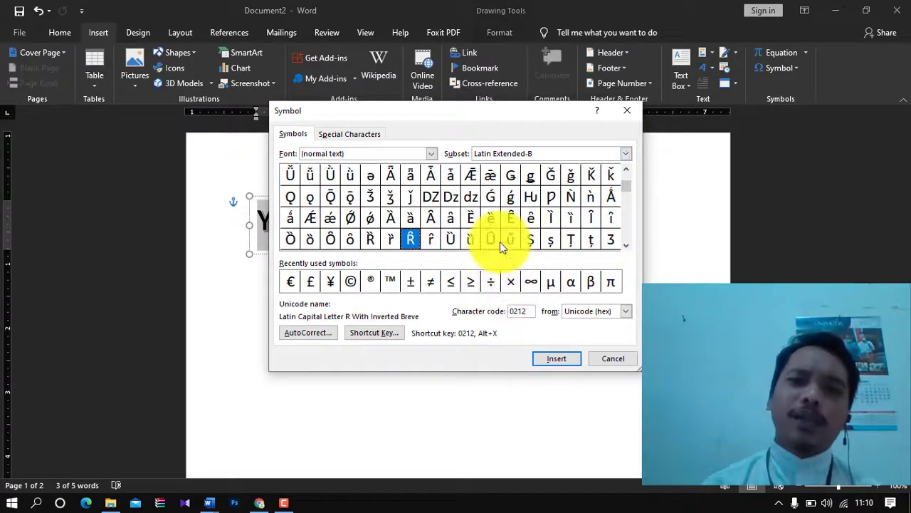
- Insert Ǜ (01DB) into the WordArt box, close the Symbol dialog, and select the box
{"action": "left_click", "coordinate": [330, 175]}
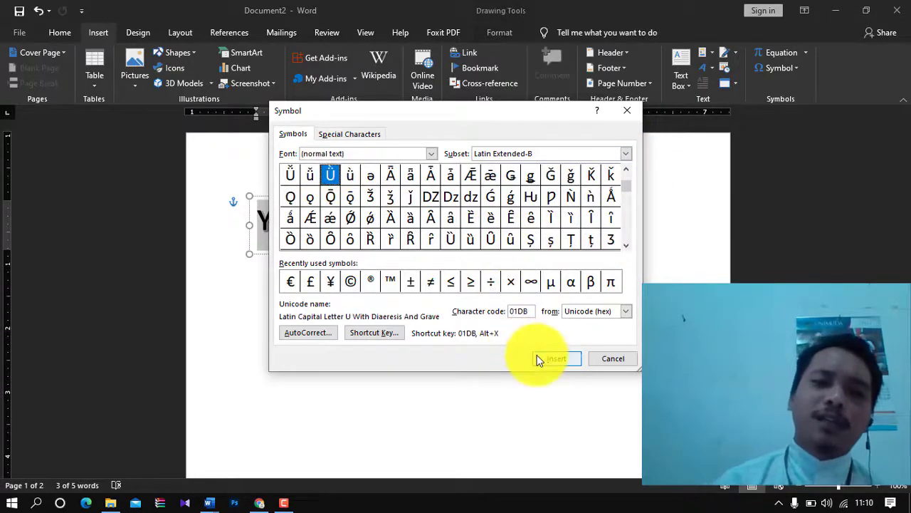
{"action": "left_click", "coordinate": [537, 358]}
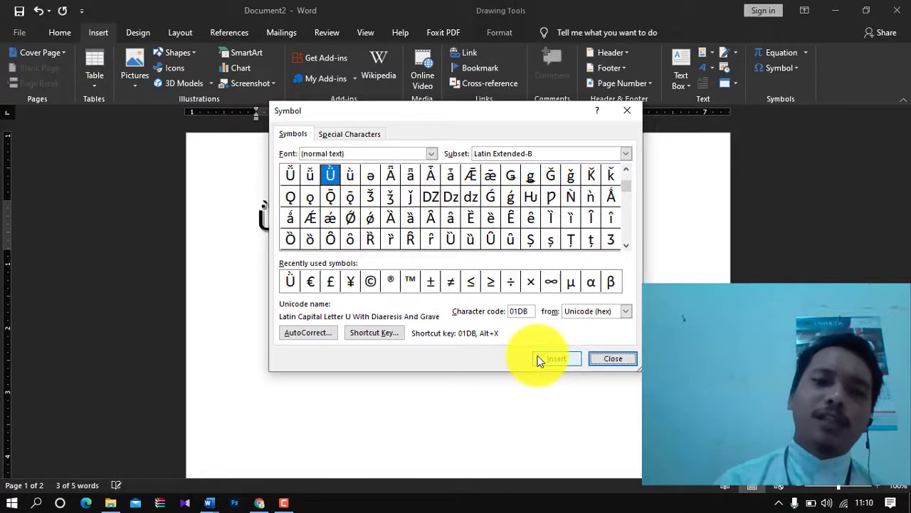
{"action": "left_click", "coordinate": [593, 358]}
{"action": "left_click", "coordinate": [293, 230]}
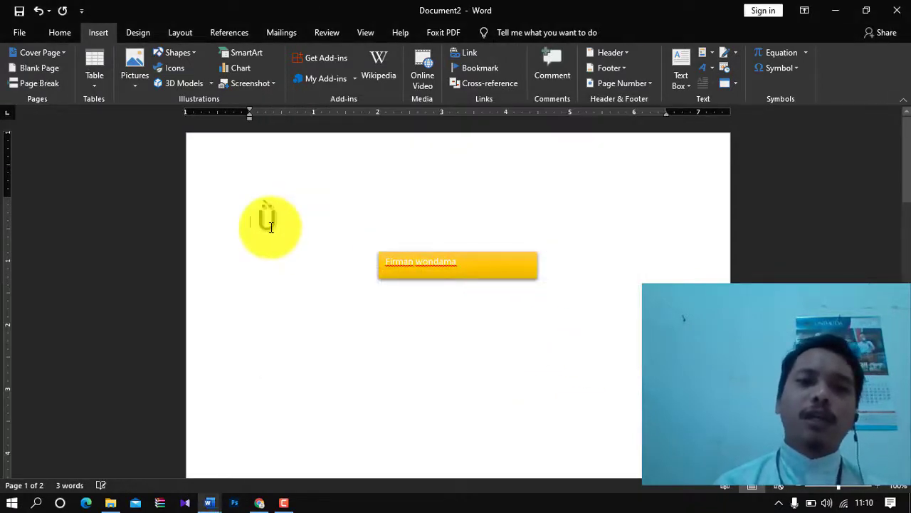
{"action": "left_click", "coordinate": [271, 226]}
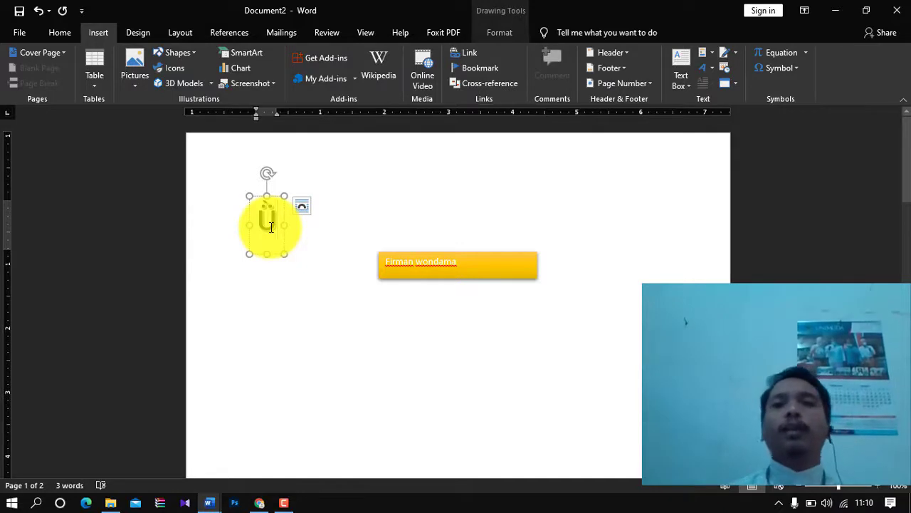